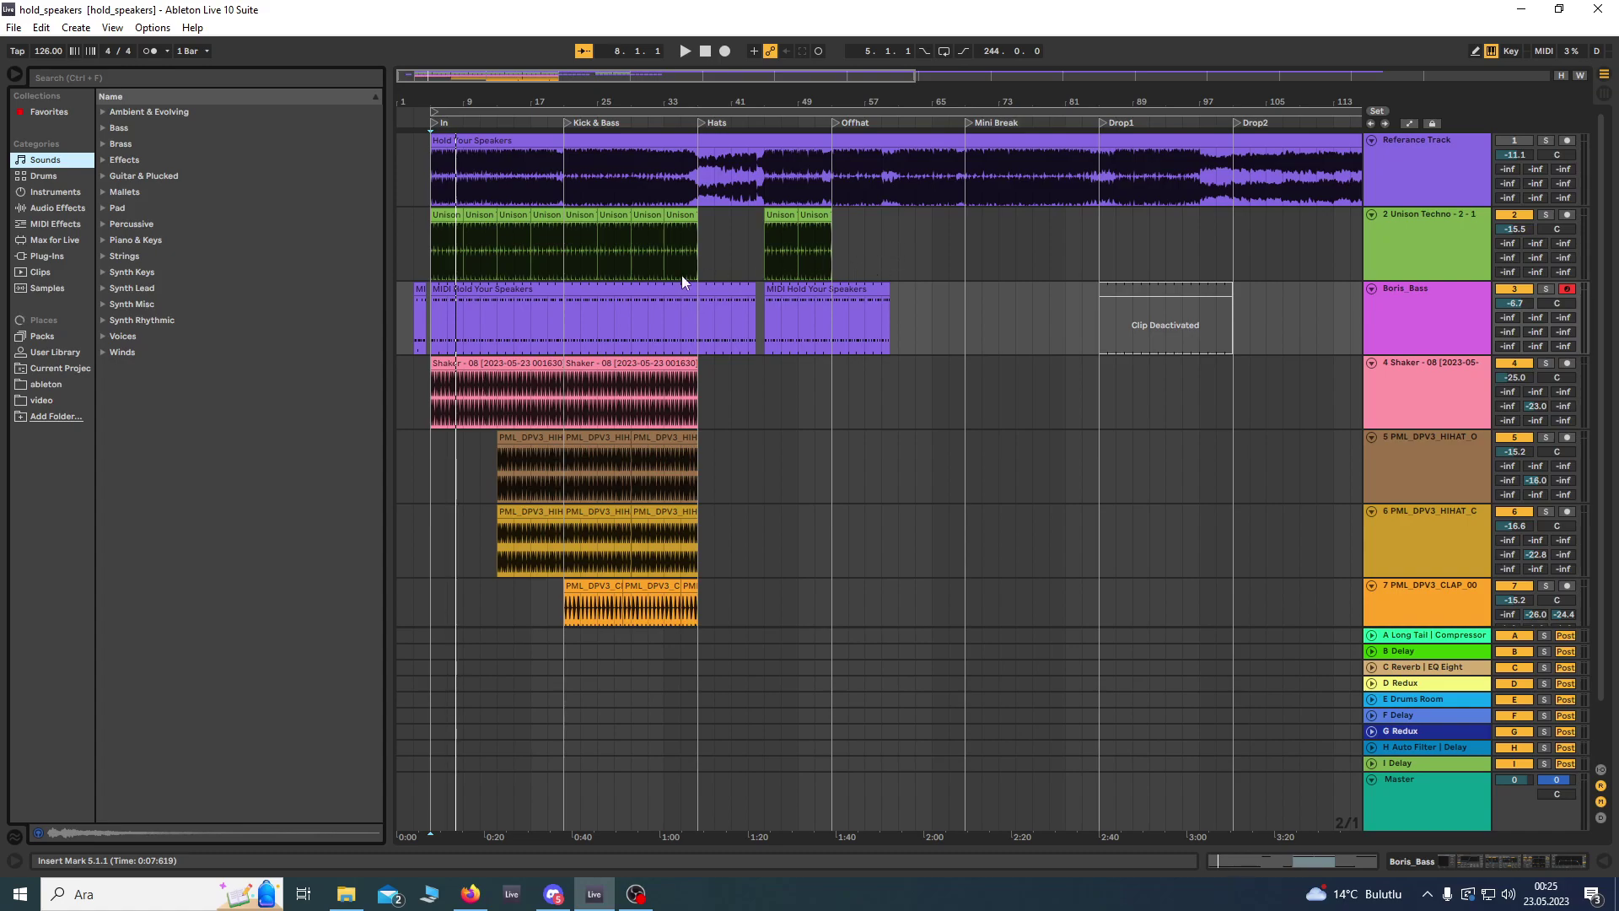
Step: Play the arrangement from bar 5.1.1, the start of the In section
{"action": "left_click", "coordinate": [430, 332]}
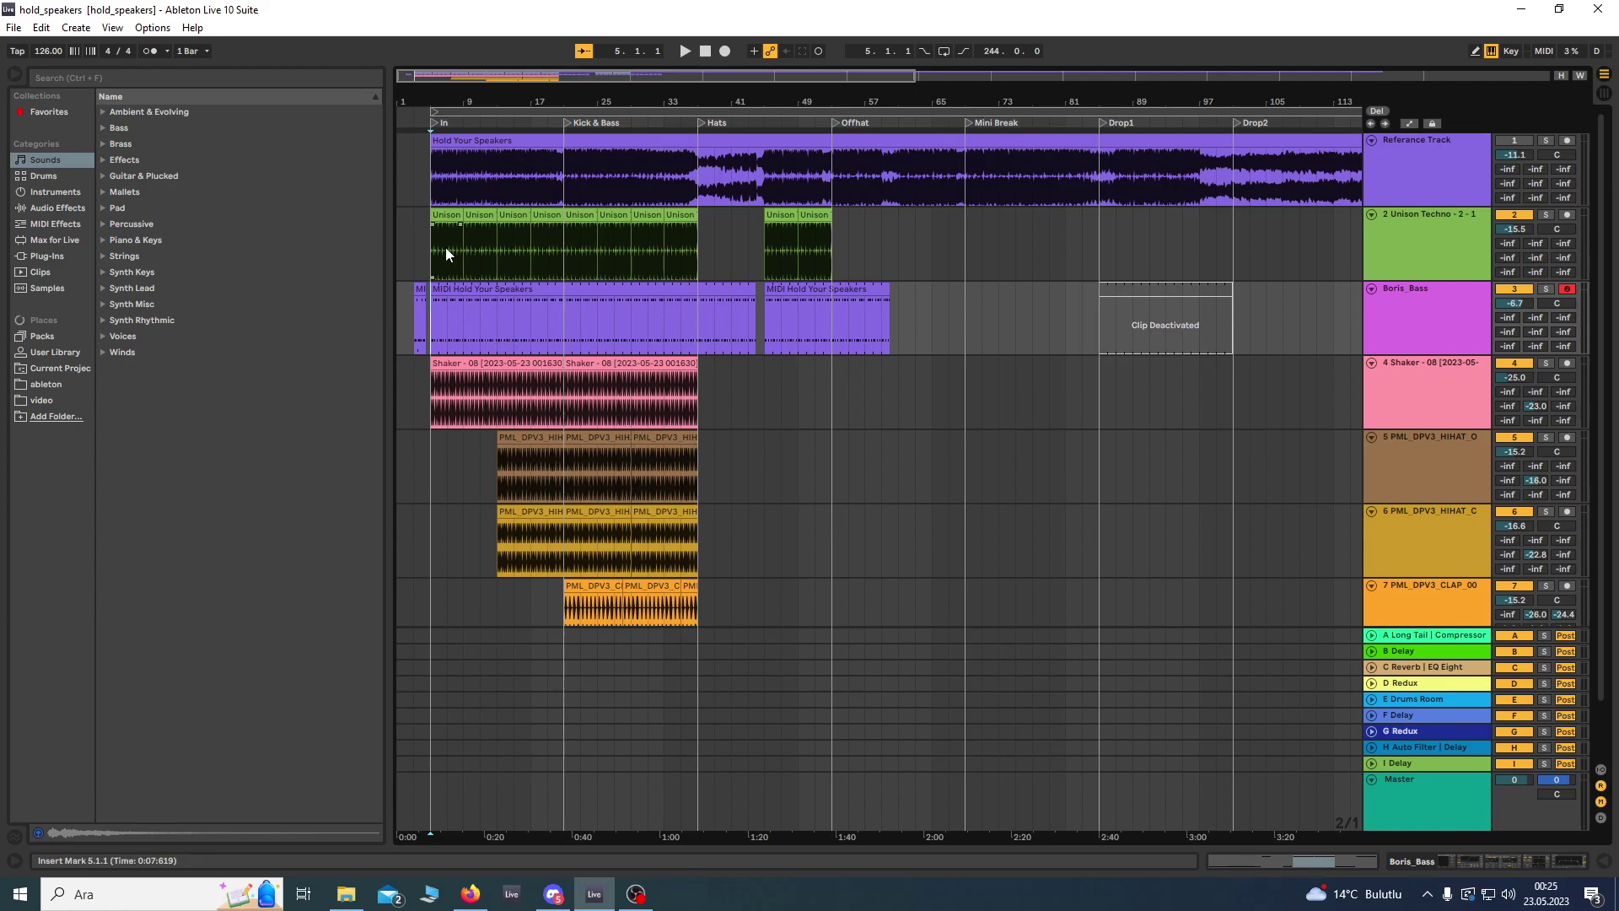
{"action": "key", "text": "space"}
{"action": "key", "text": "plus"}
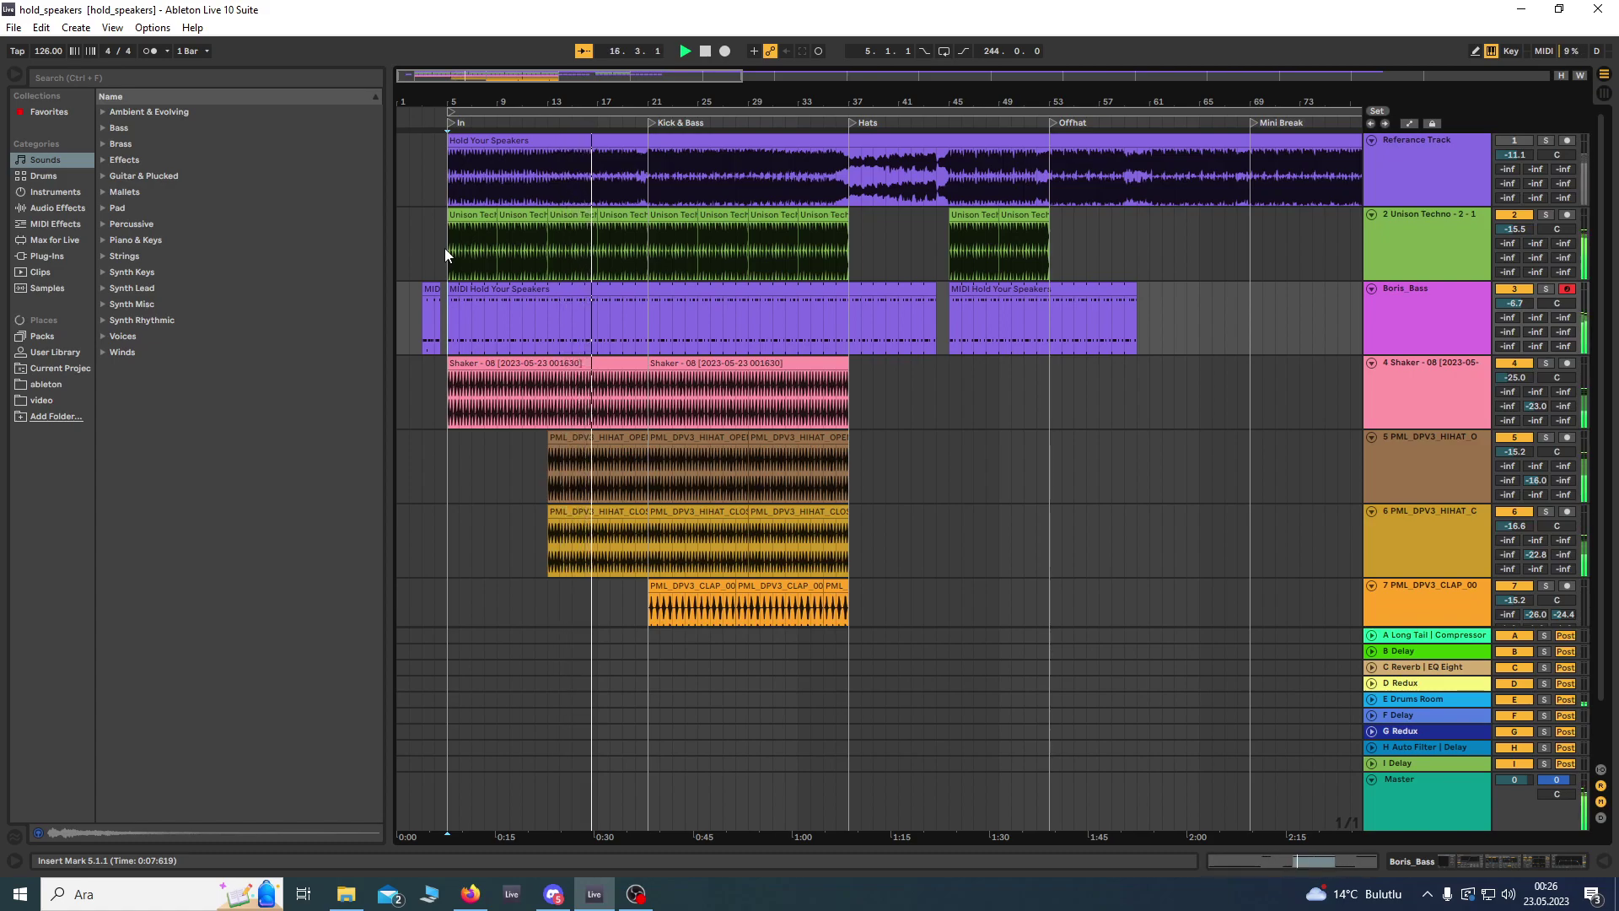
Step: Mark bars 21–36, then bars 4–21 of the Boris_Bass clip, and clear the selection
{"action": "left_click_drag", "start_coordinate": [659, 316], "coordinate": [836, 310]}
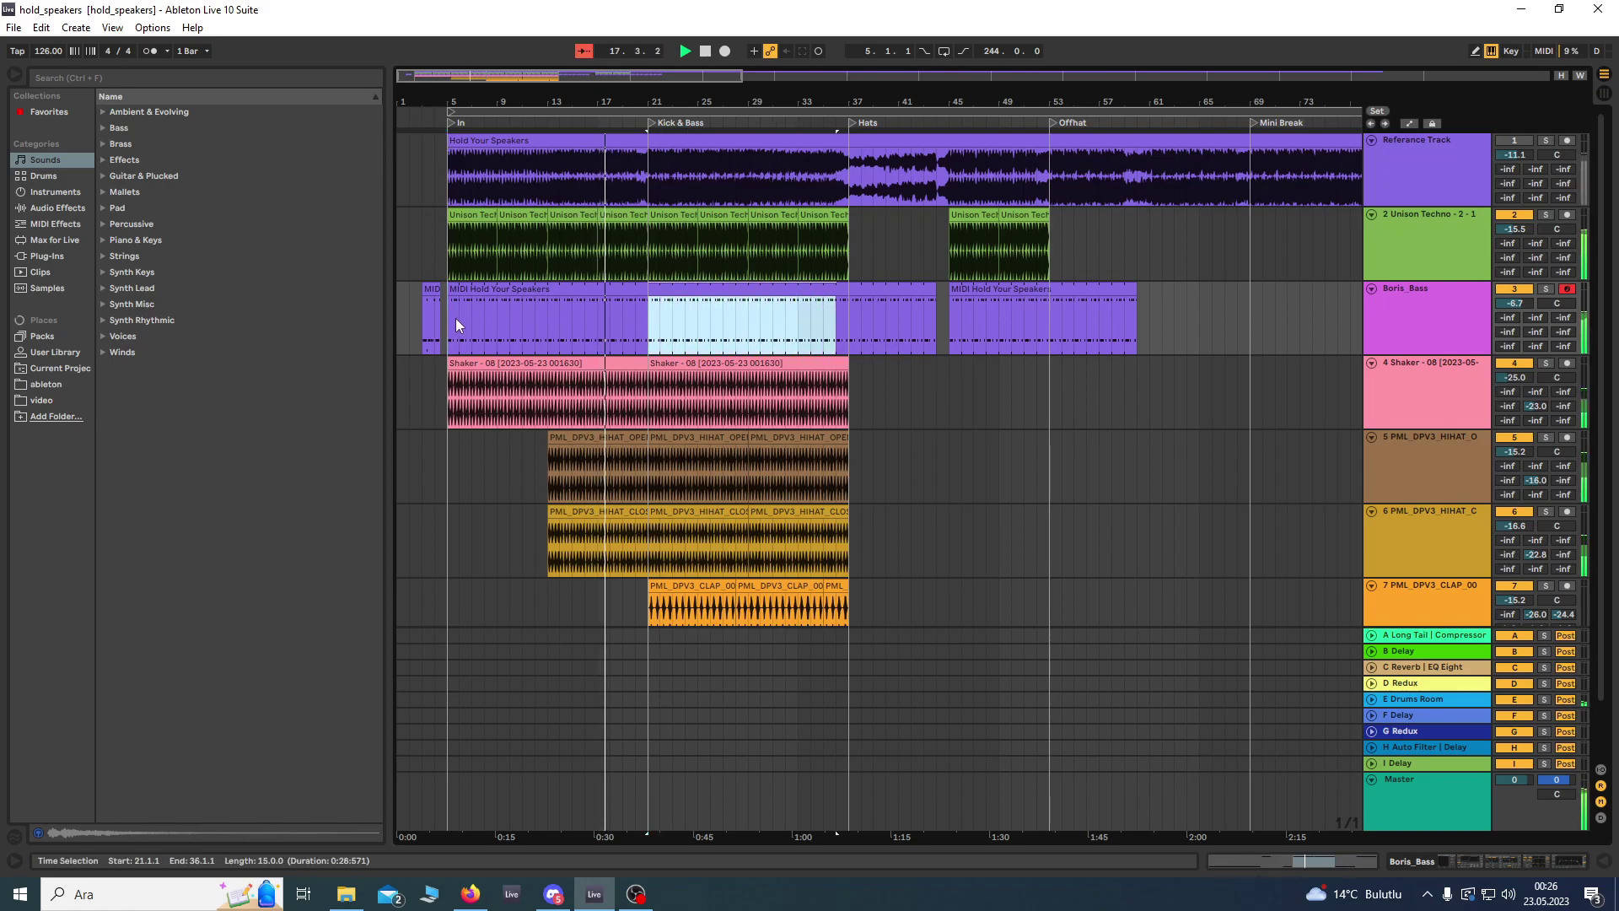
{"action": "left_click_drag", "start_coordinate": [442, 317], "coordinate": [647, 325]}
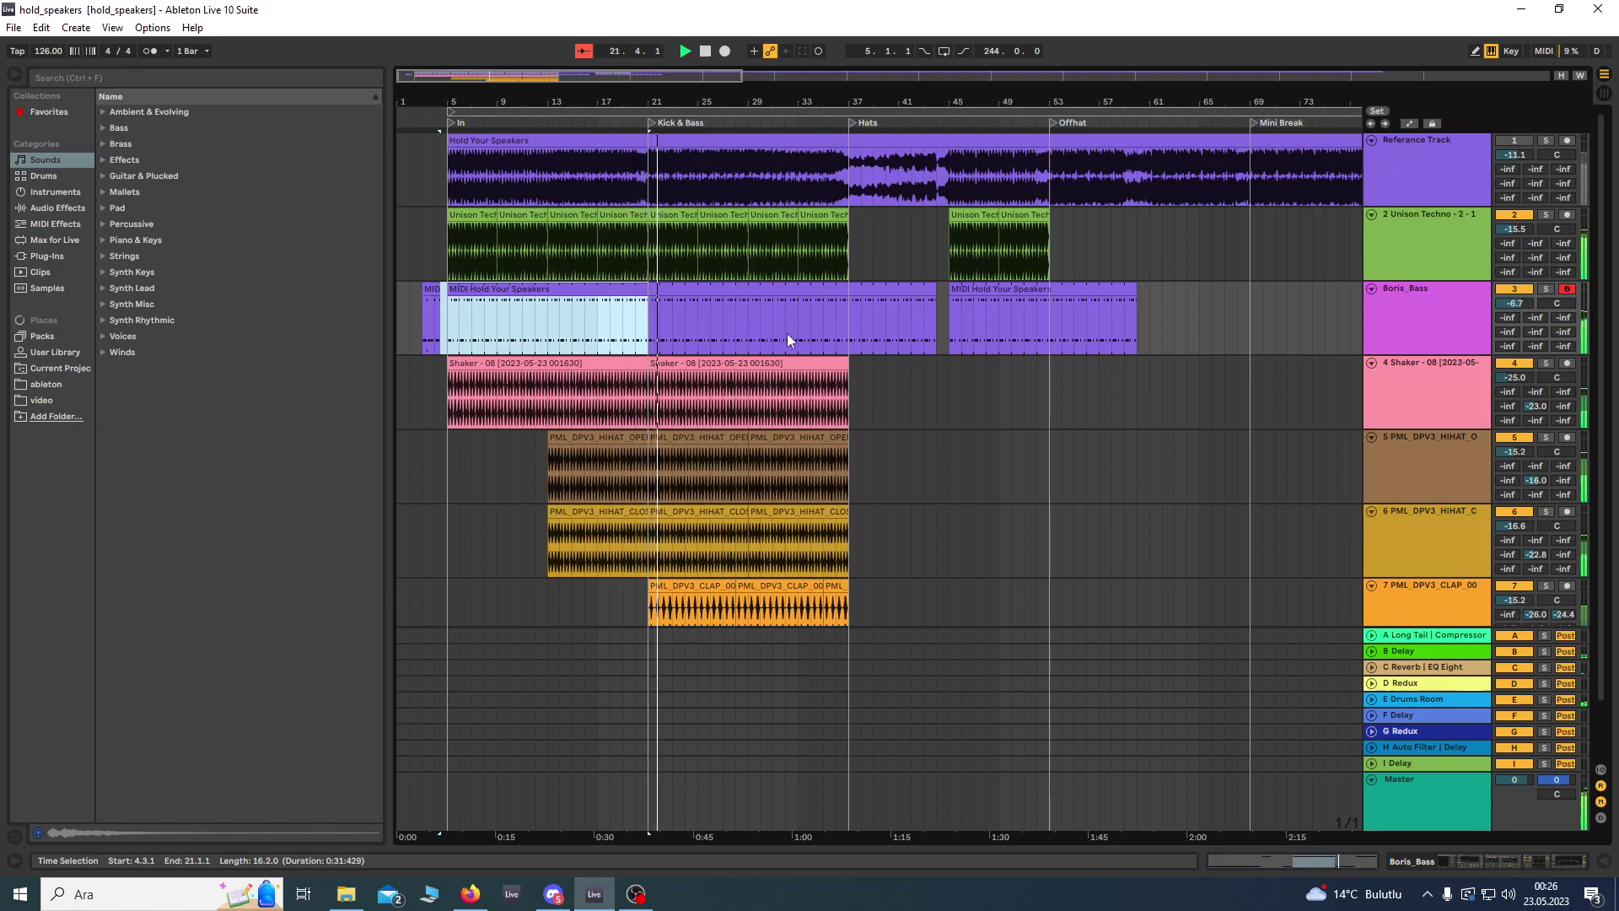
{"action": "left_click", "coordinate": [756, 336]}
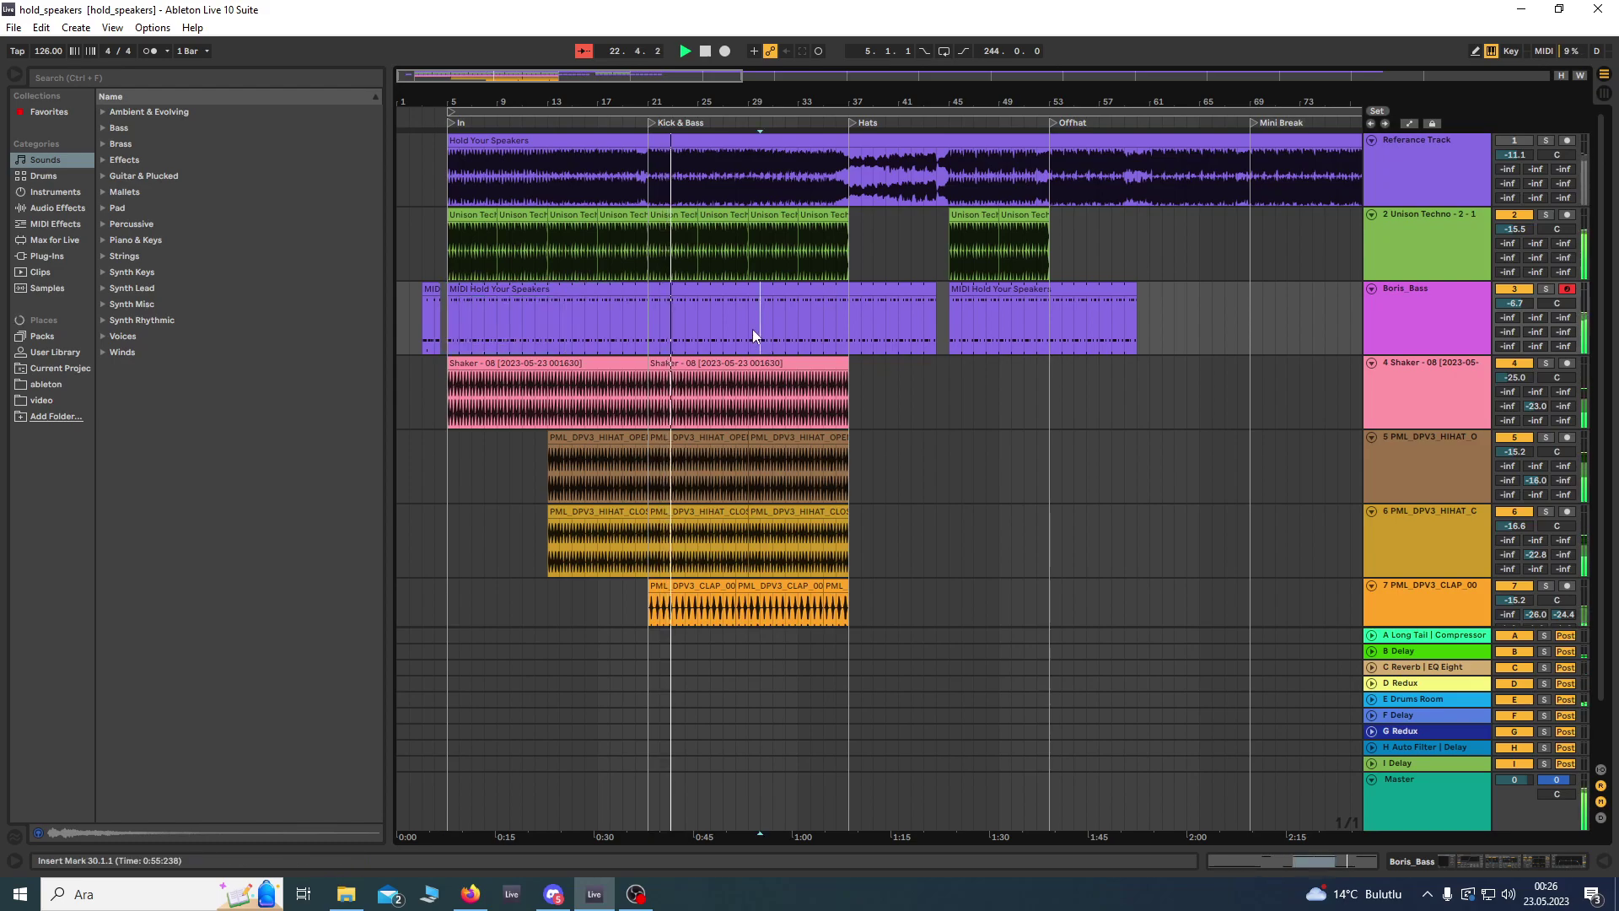
Step: Jump playback to bar 29, then bar 35, and stop playback
{"action": "left_click", "coordinate": [752, 329]}
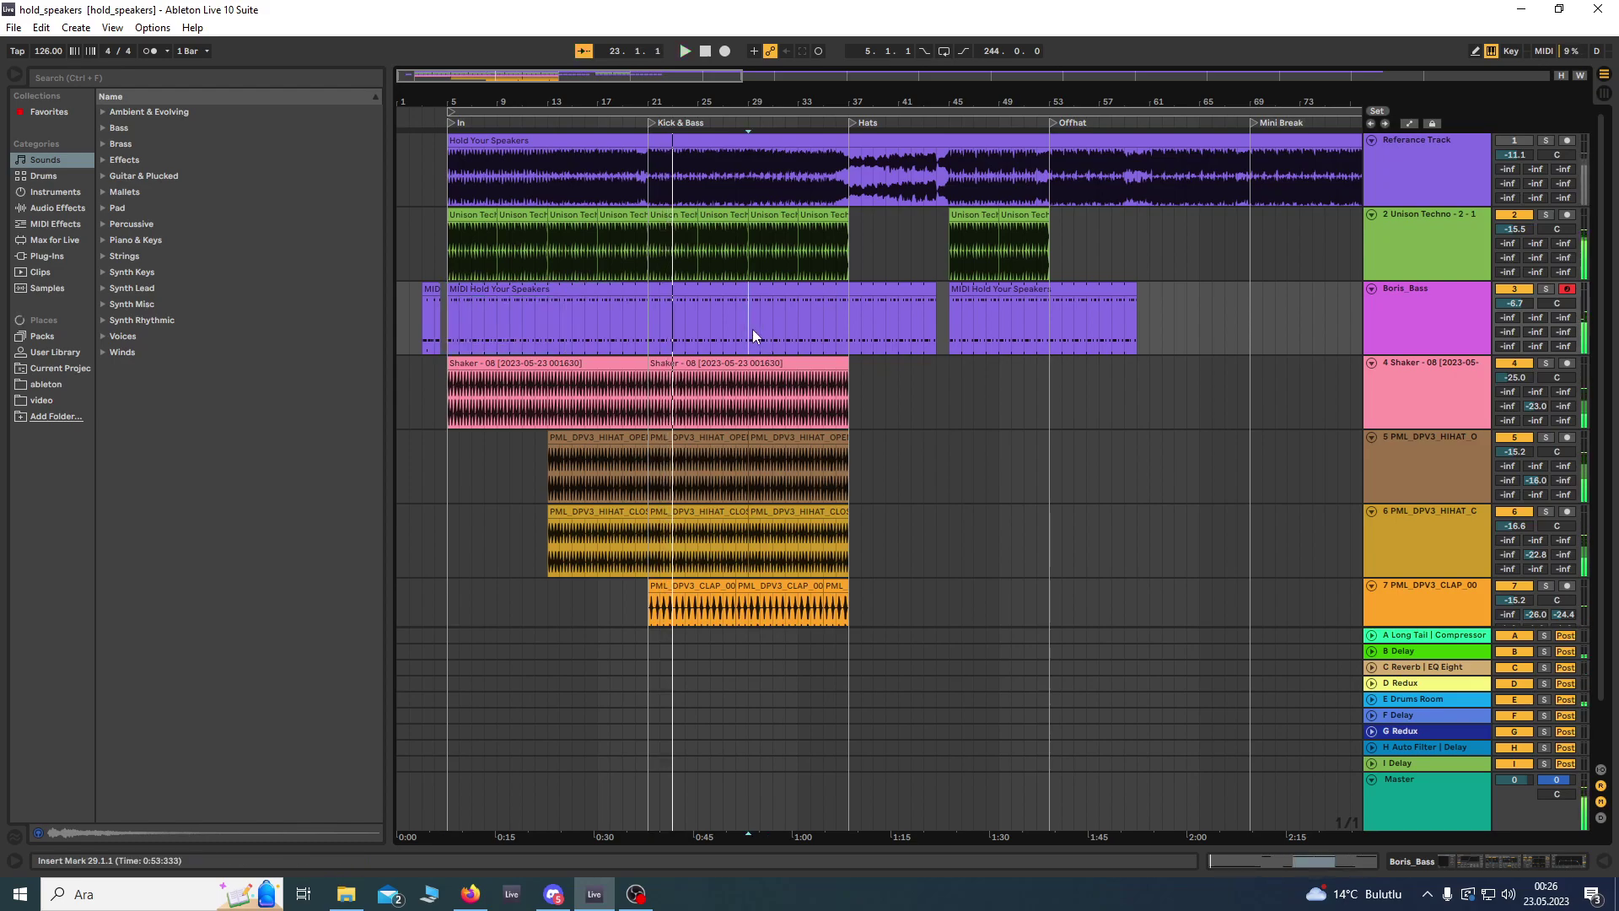
{"action": "left_click", "coordinate": [818, 317]}
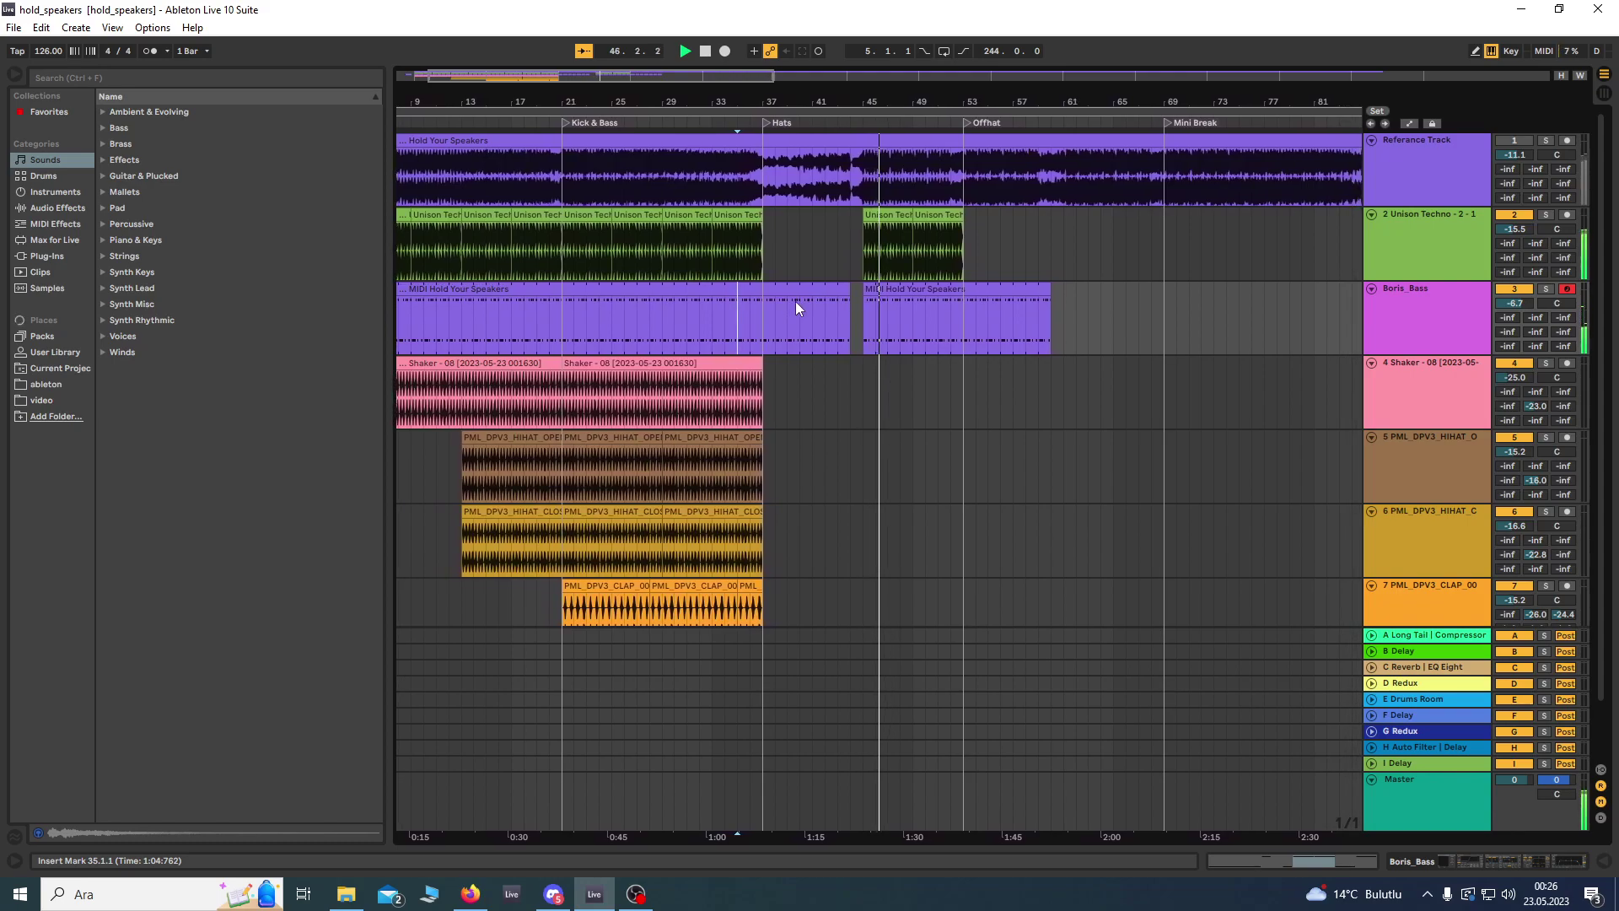
{"action": "scroll", "coordinate": [796, 301], "scroll_direction": "down", "scroll_amount": 2}
{"action": "scroll", "coordinate": [438, 312], "scroll_direction": "up", "scroll_amount": 2}
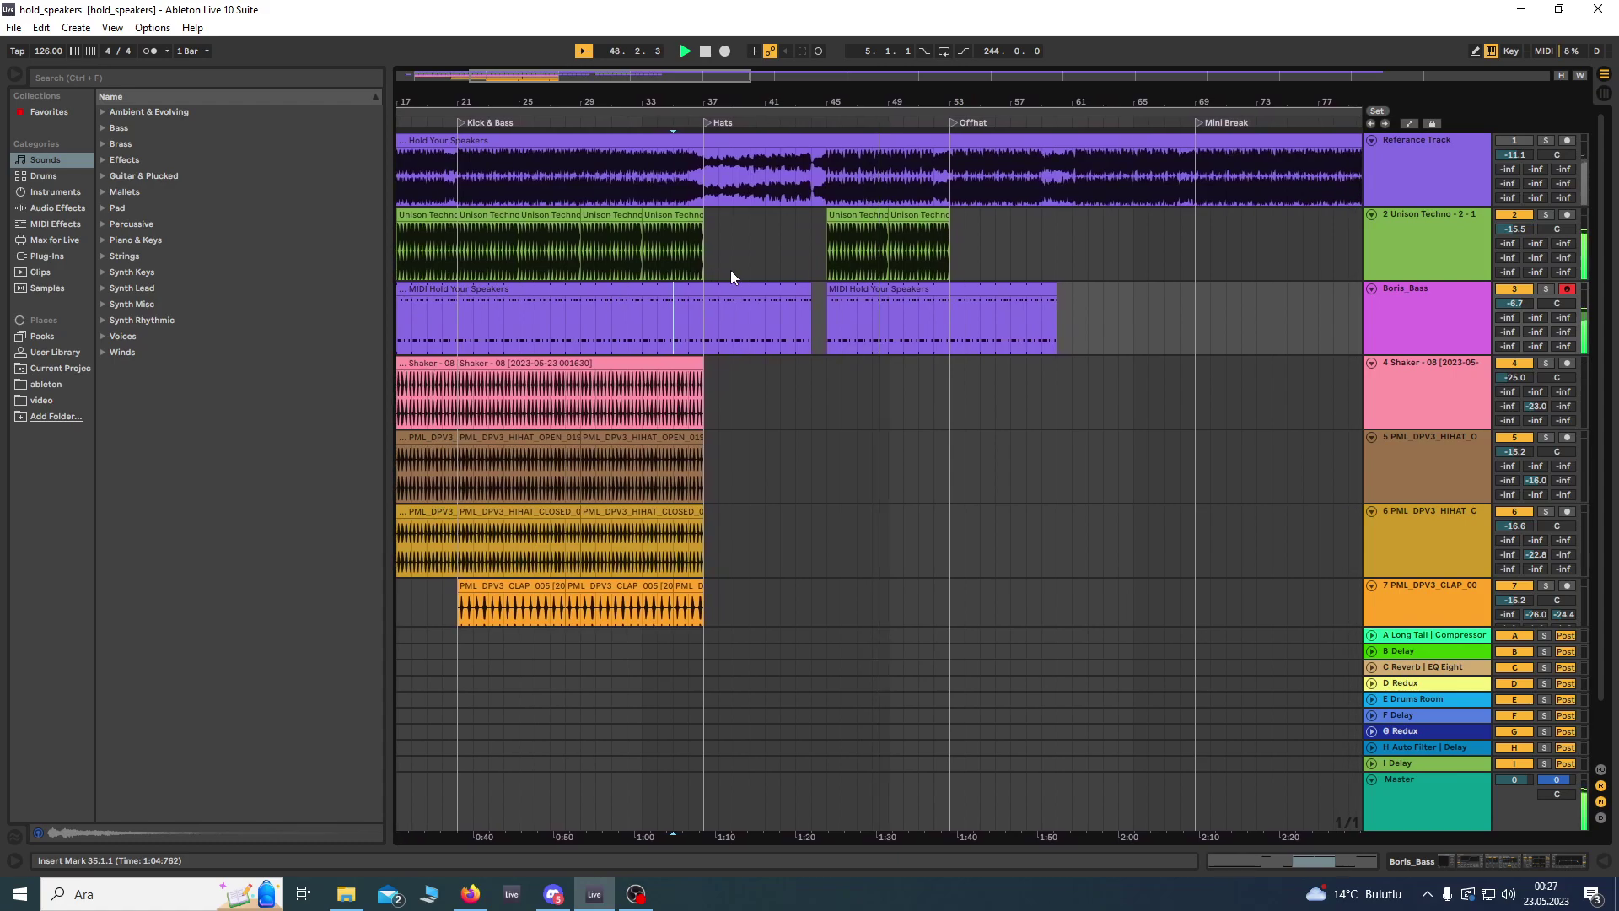
{"action": "key", "text": "space"}
{"action": "scroll", "coordinate": [610, 319], "scroll_direction": "down", "scroll_amount": 2}
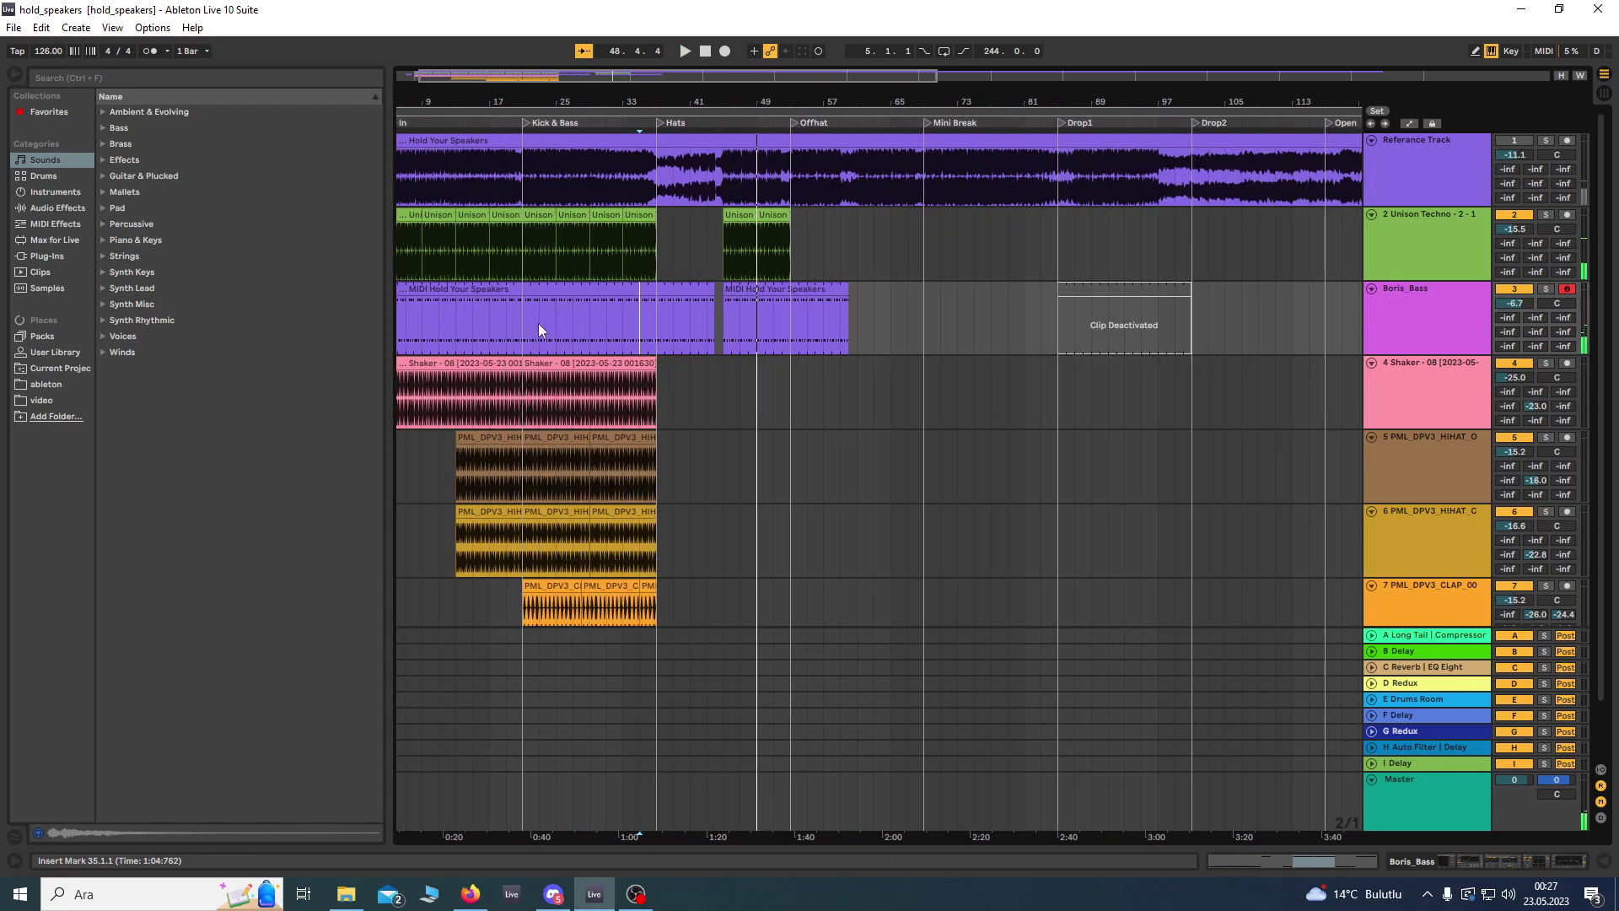
{"action": "scroll", "coordinate": [493, 340], "scroll_direction": "left", "scroll_amount": 1}
Step: Reset the start to bar 5 and bypass Boris_Bass's EQ Eight, Delay, Reverb and Saturator
{"action": "left_click", "coordinate": [429, 341]}
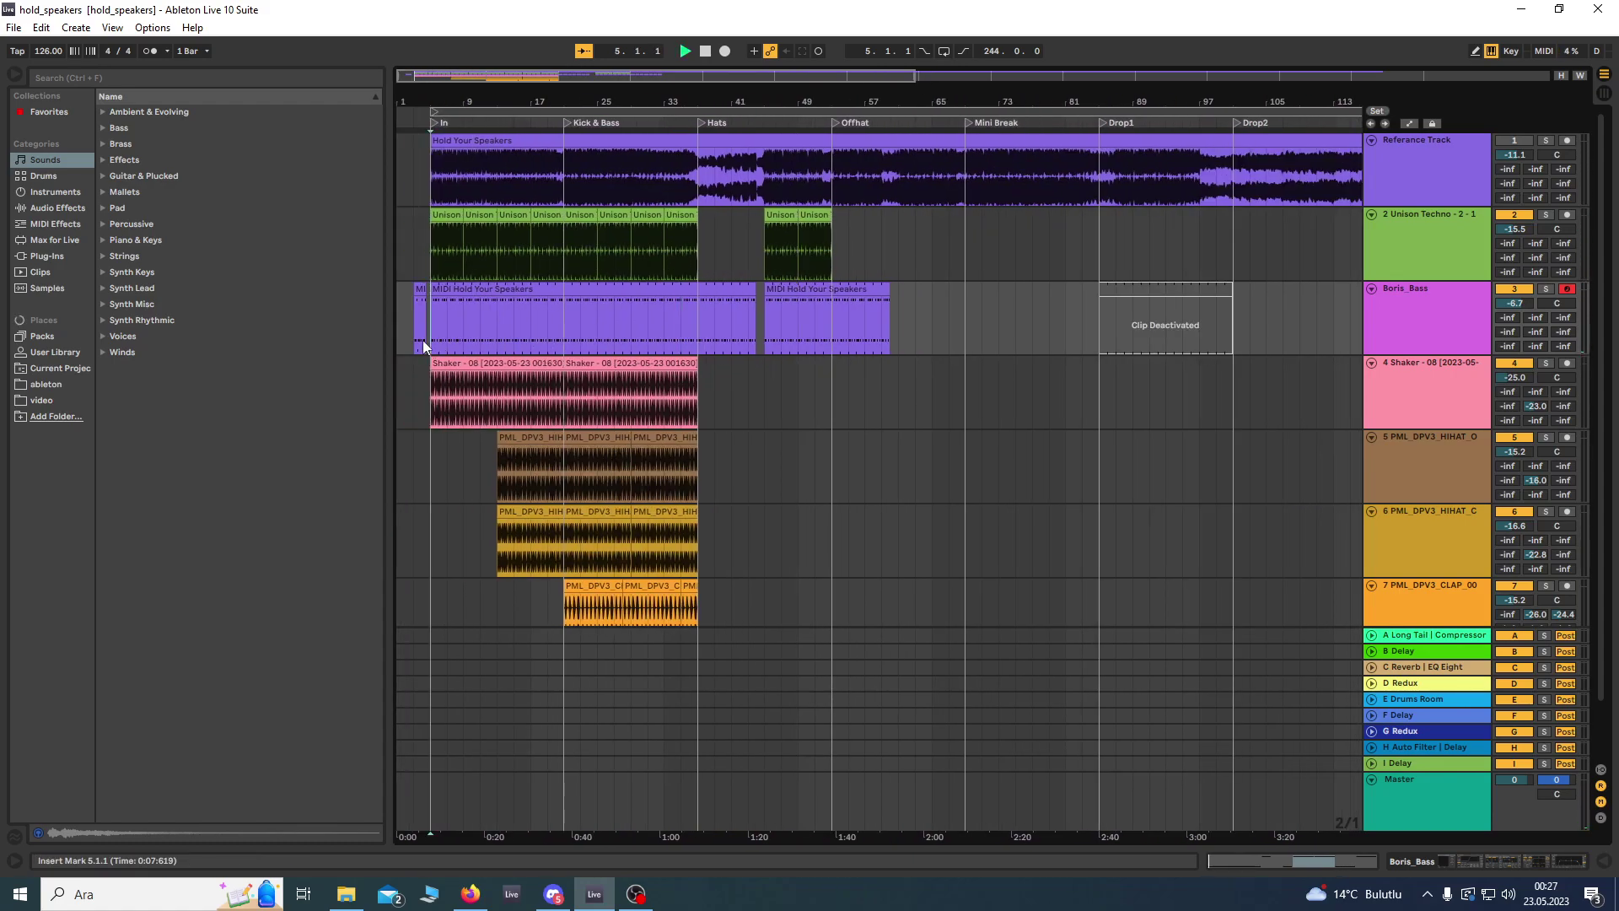
{"action": "double_click", "coordinate": [1440, 310]}
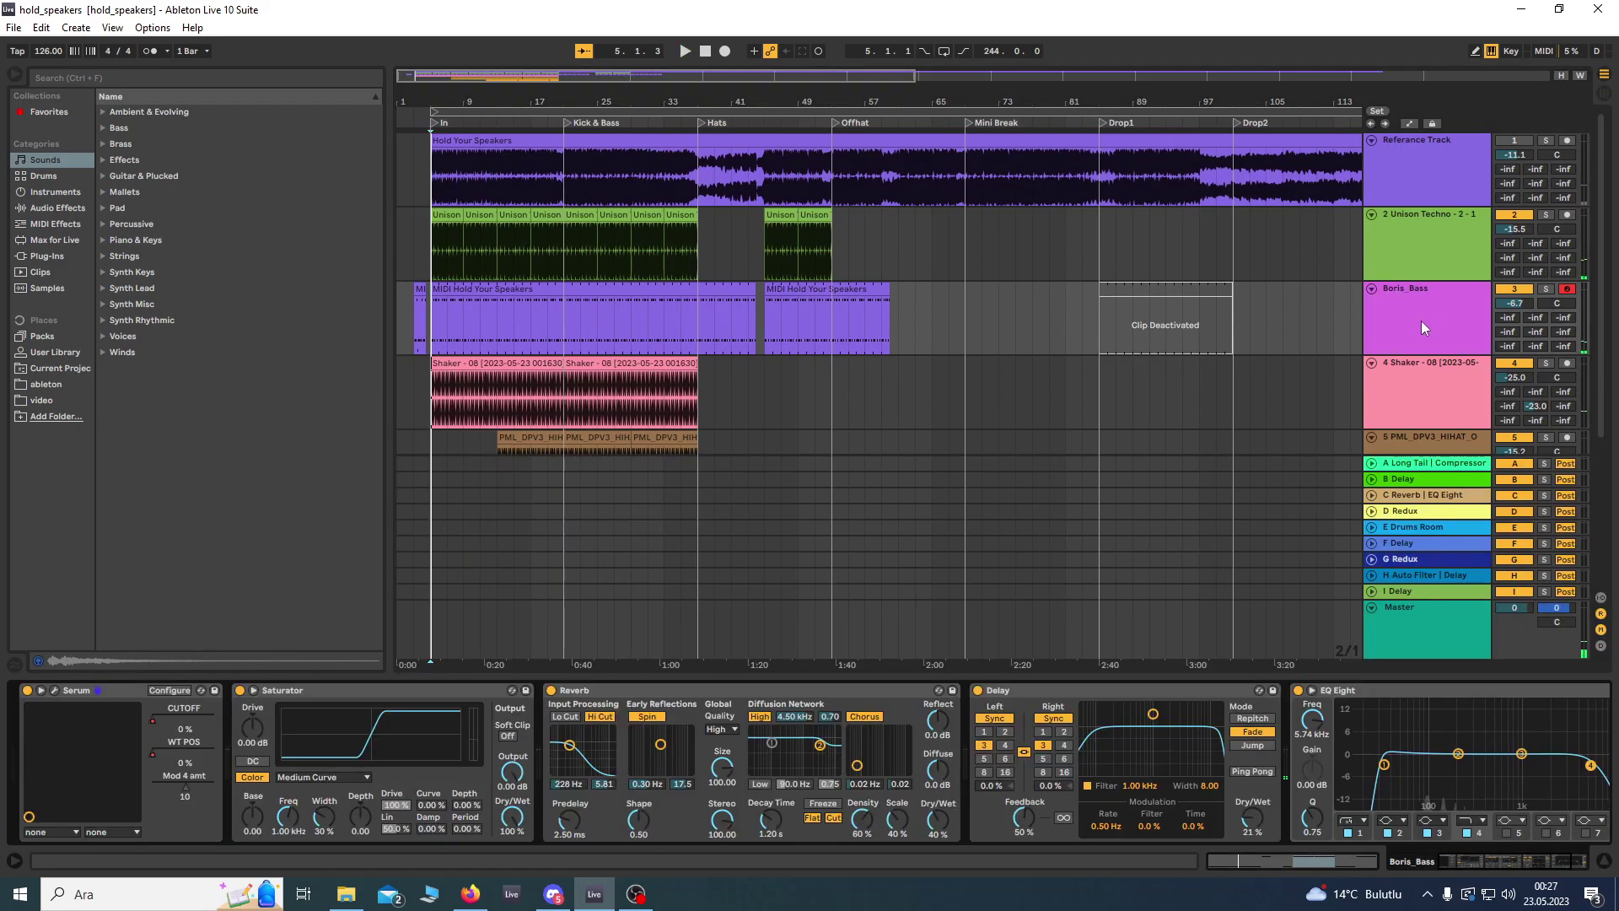
{"action": "left_click", "coordinate": [1298, 689]}
{"action": "left_click", "coordinate": [978, 690]}
{"action": "left_click", "coordinate": [550, 690]}
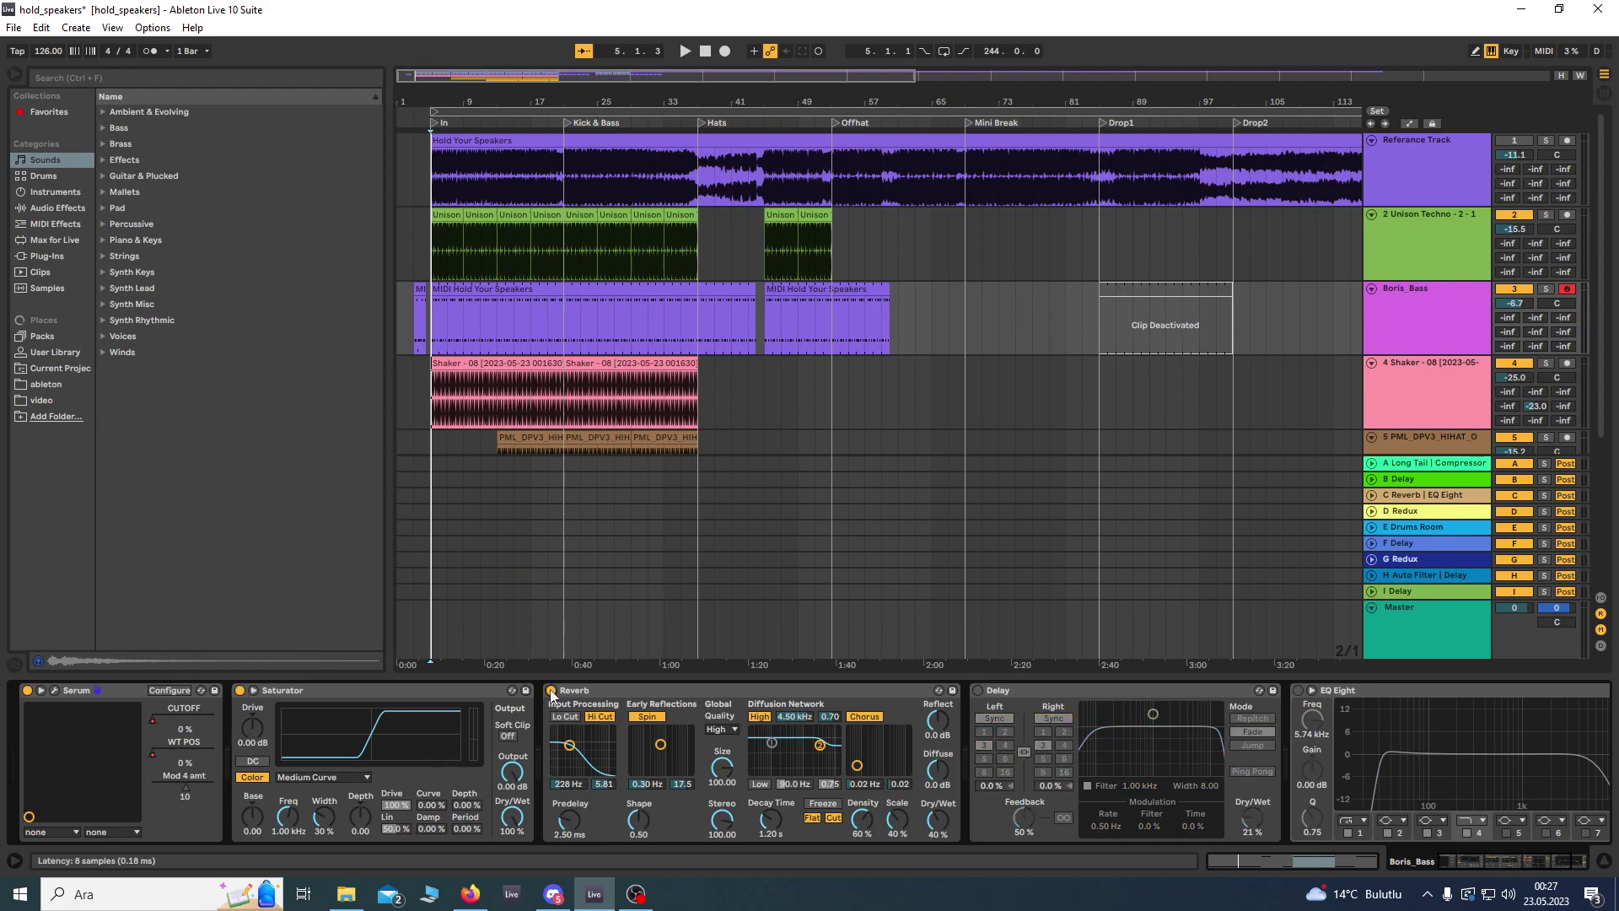
{"action": "left_click", "coordinate": [240, 690]}
Step: Solo Boris_Bass and play it, toggling the Saturator on and off to compare
{"action": "left_click", "coordinate": [1545, 290]}
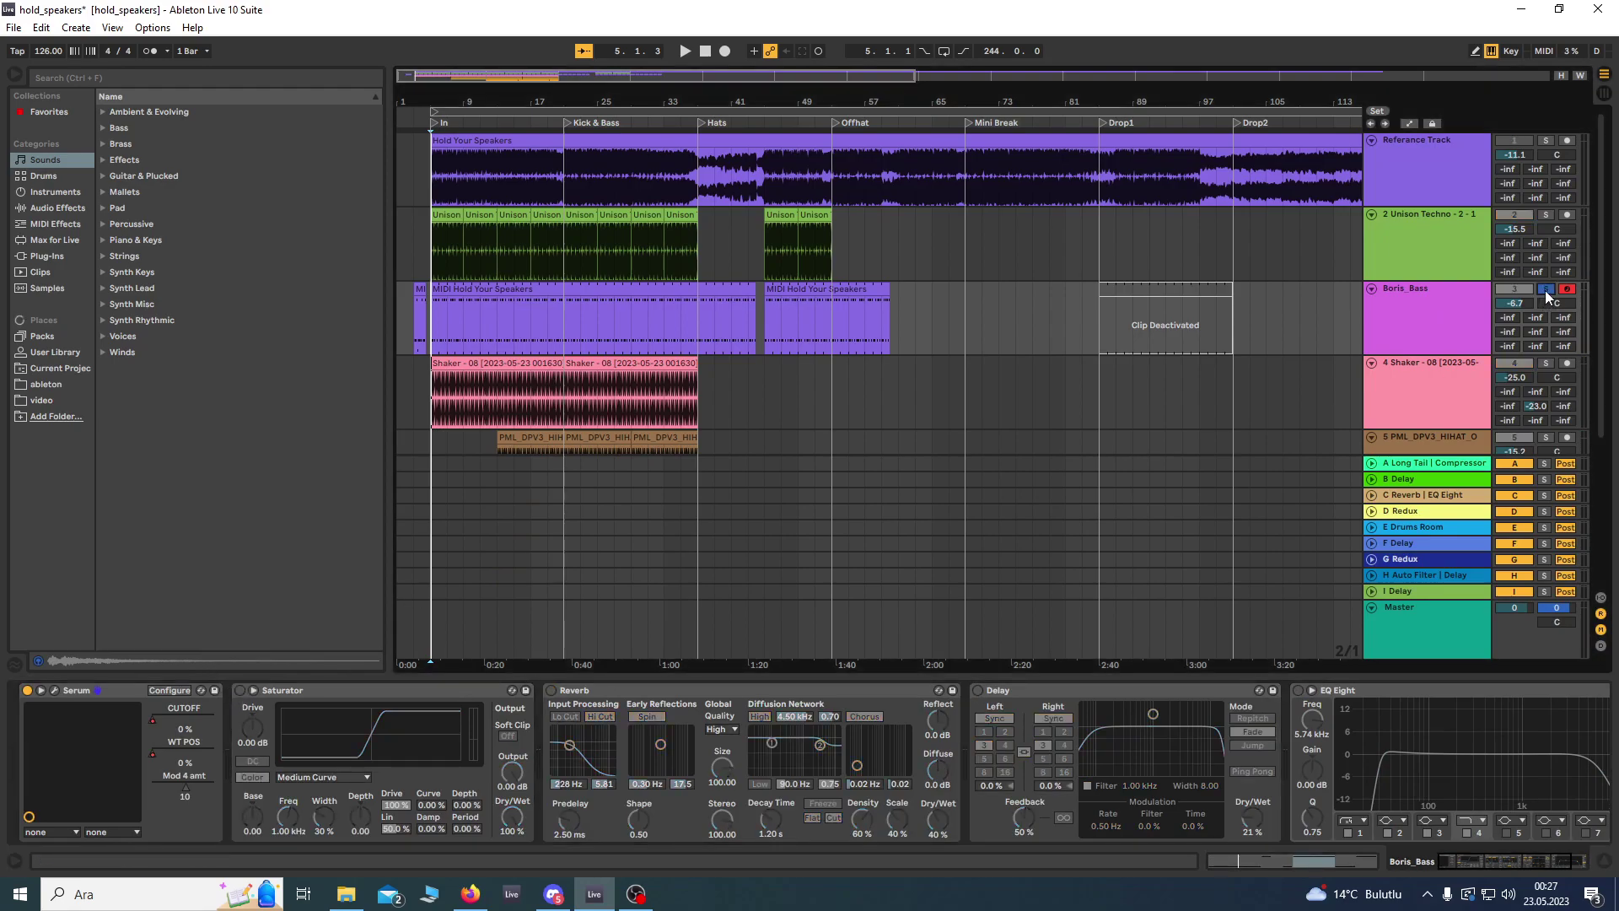
{"action": "key", "text": "space"}
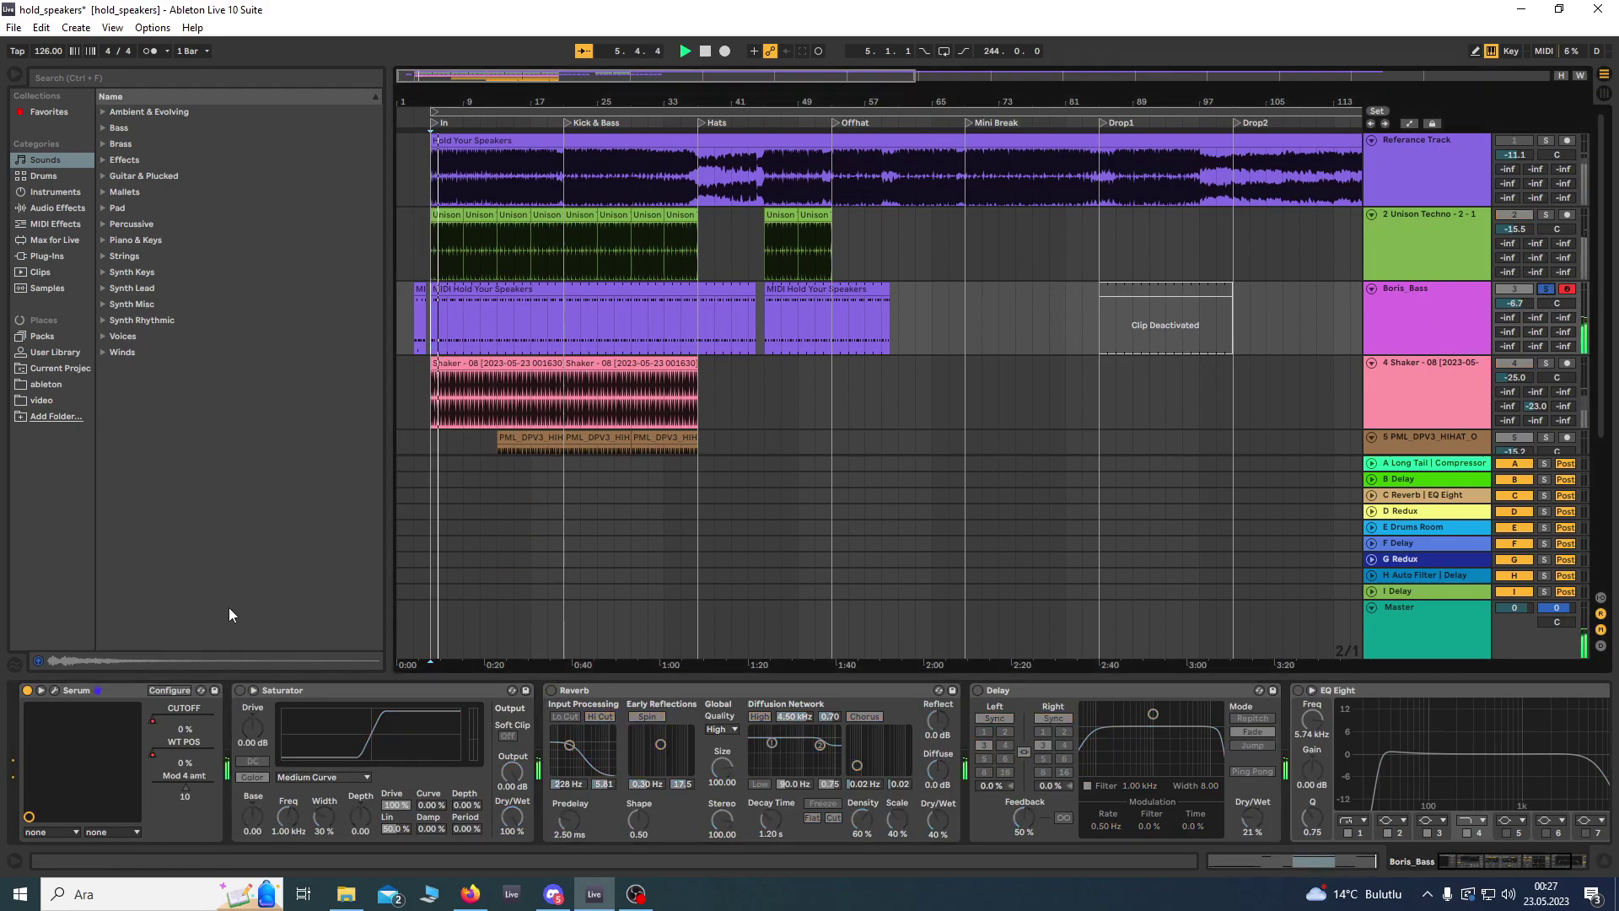
{"action": "left_click", "coordinate": [239, 690]}
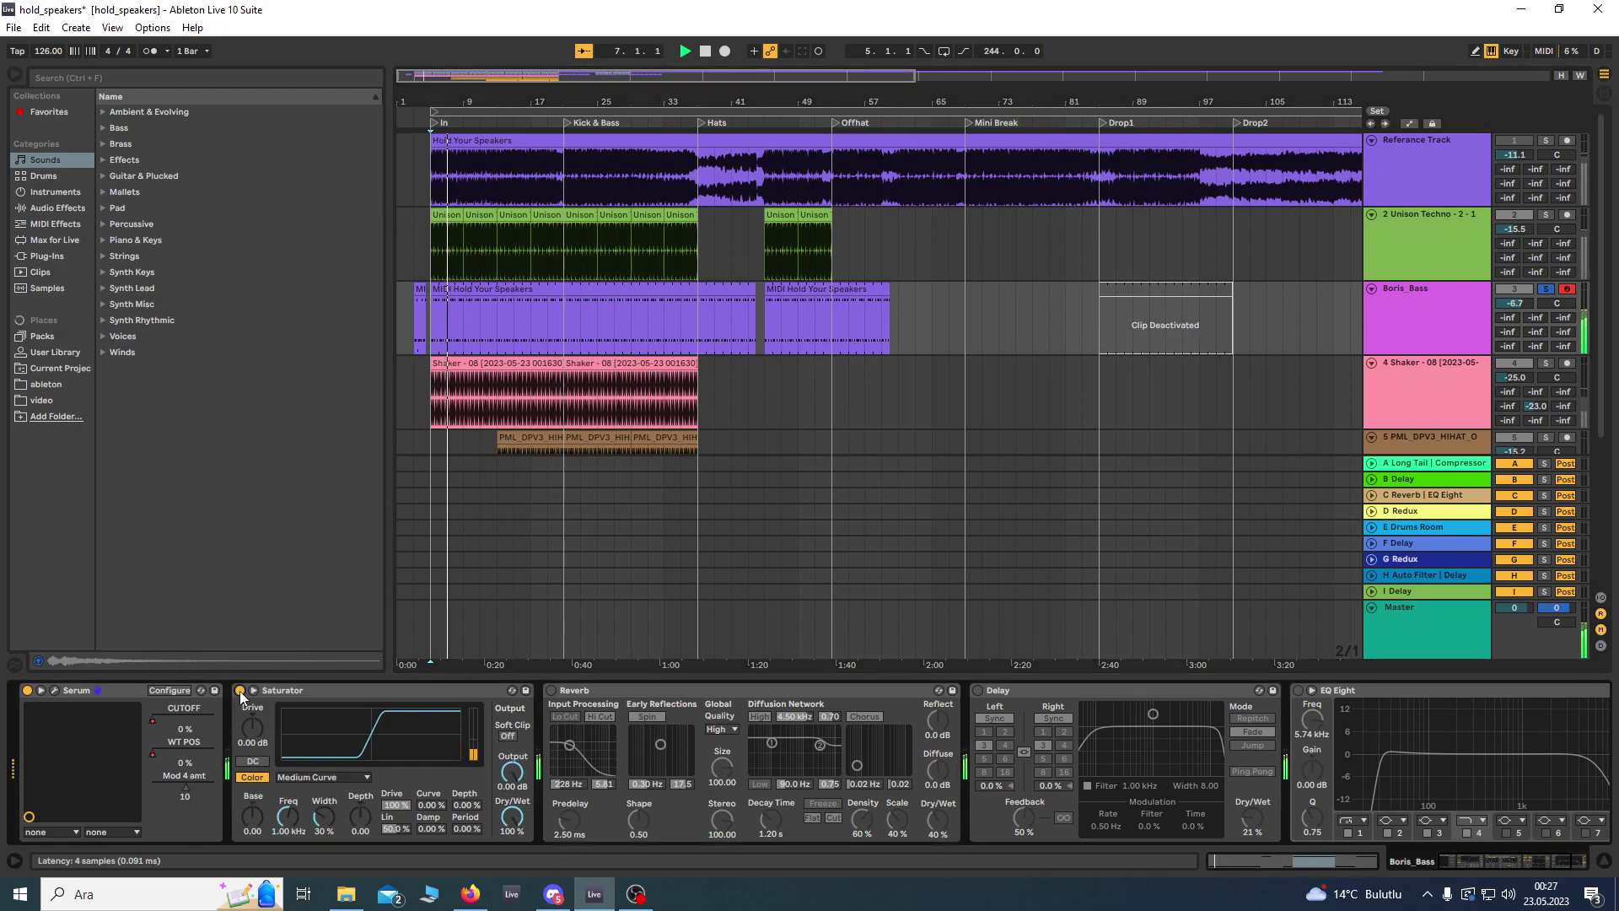
{"action": "left_click", "coordinate": [239, 691]}
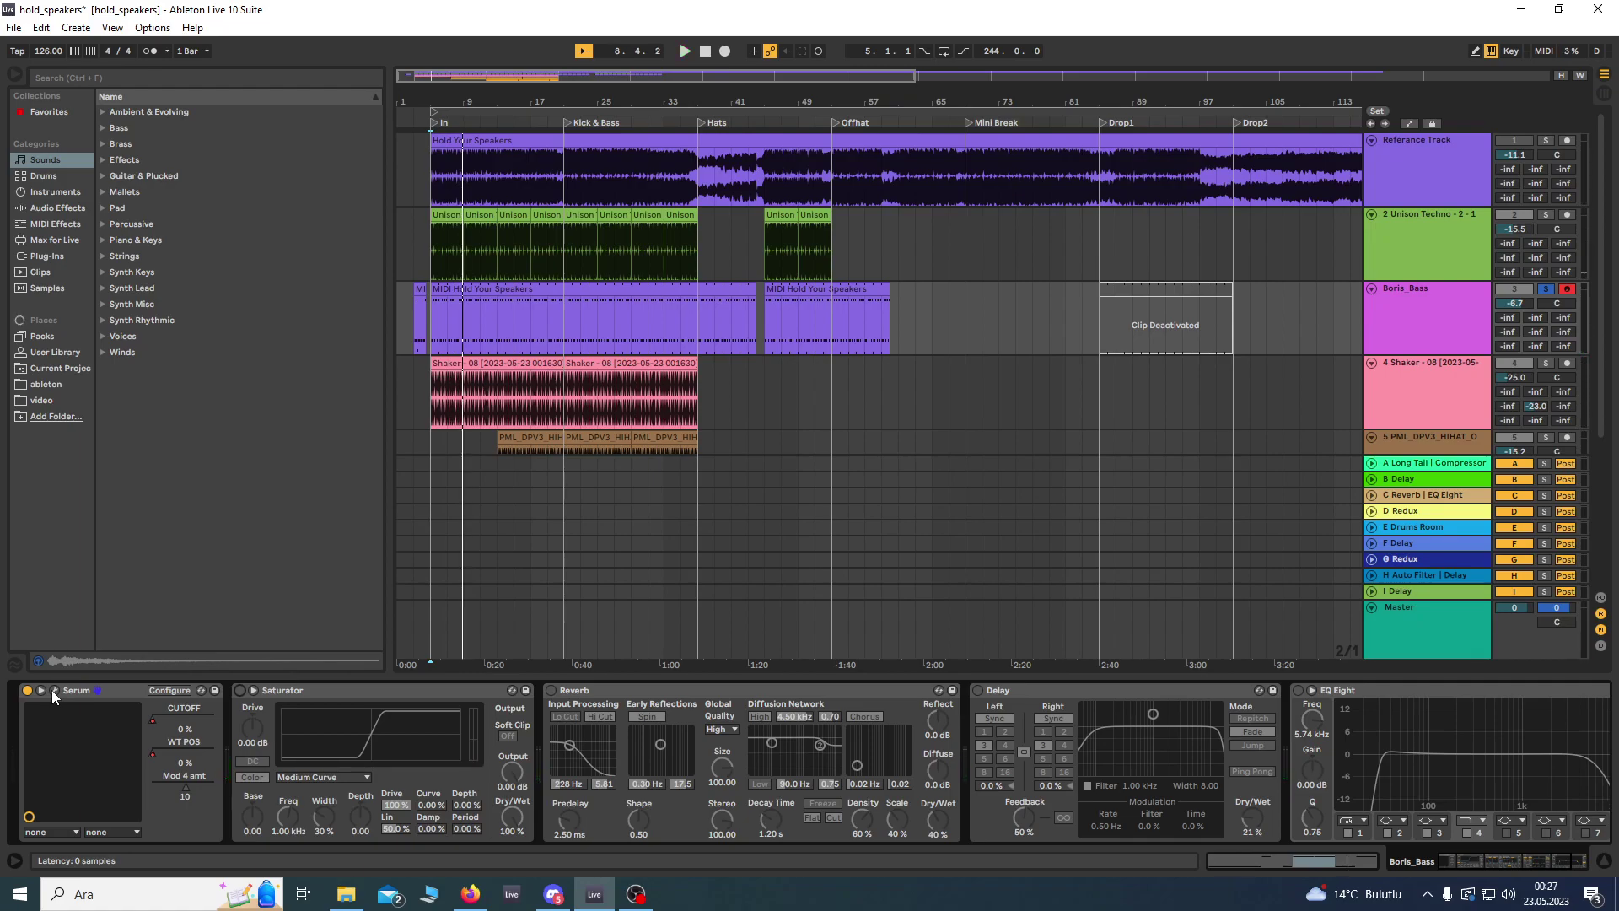
Step: Open Serum's editor lower on screen and toggle its filter off, on and off during playback
{"action": "left_click", "coordinate": [54, 690]}
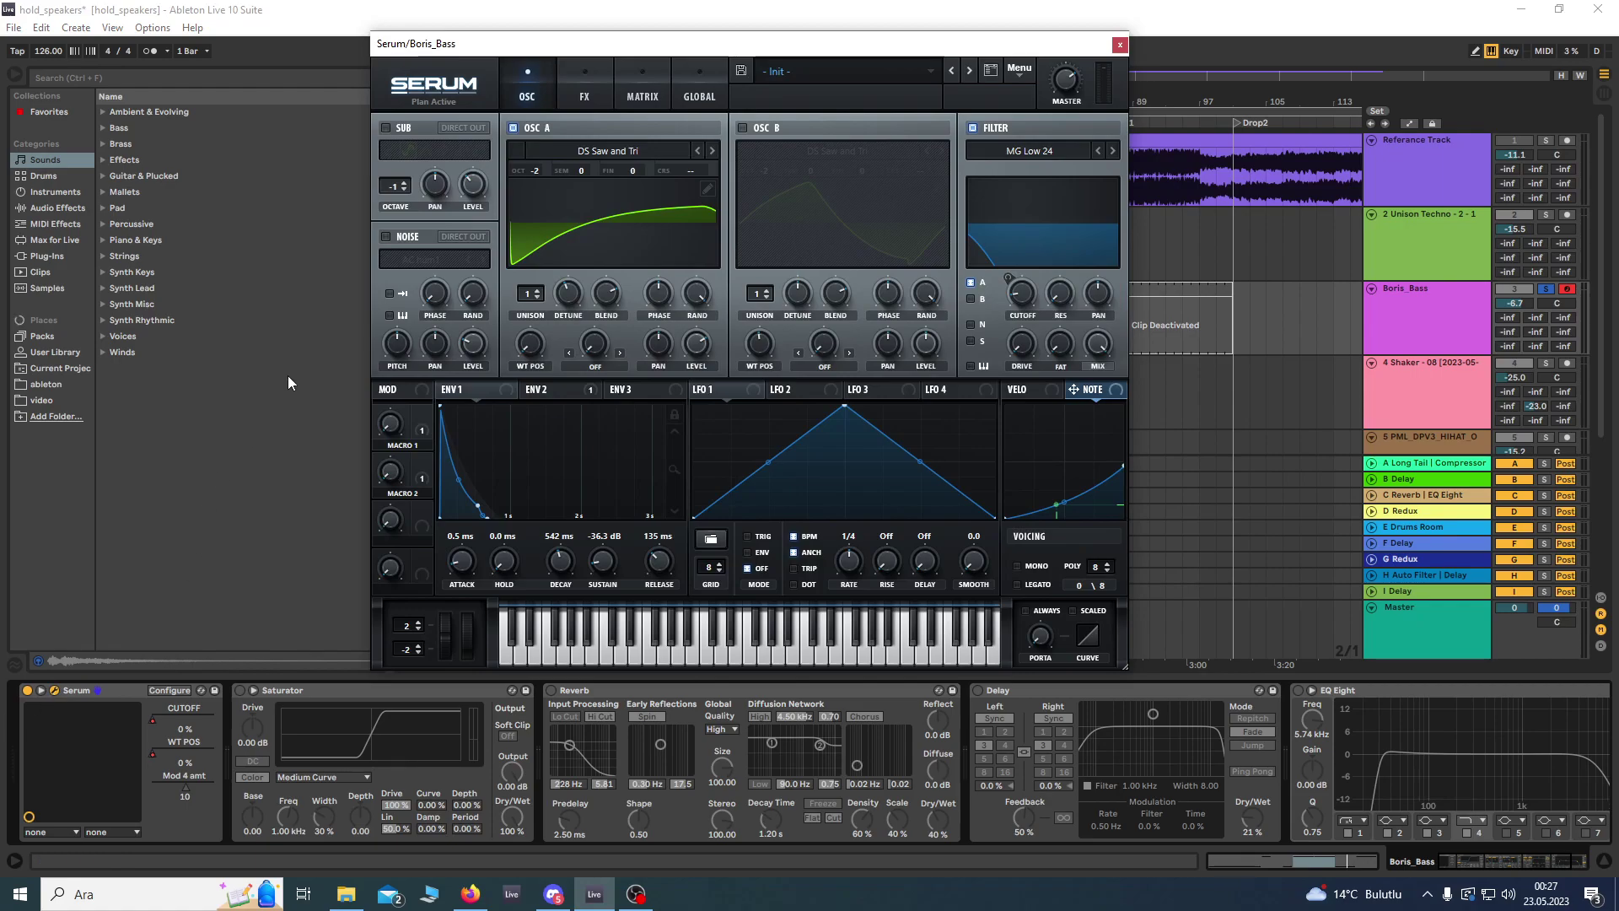
{"action": "left_click_drag", "start_coordinate": [853, 49], "coordinate": [814, 340]}
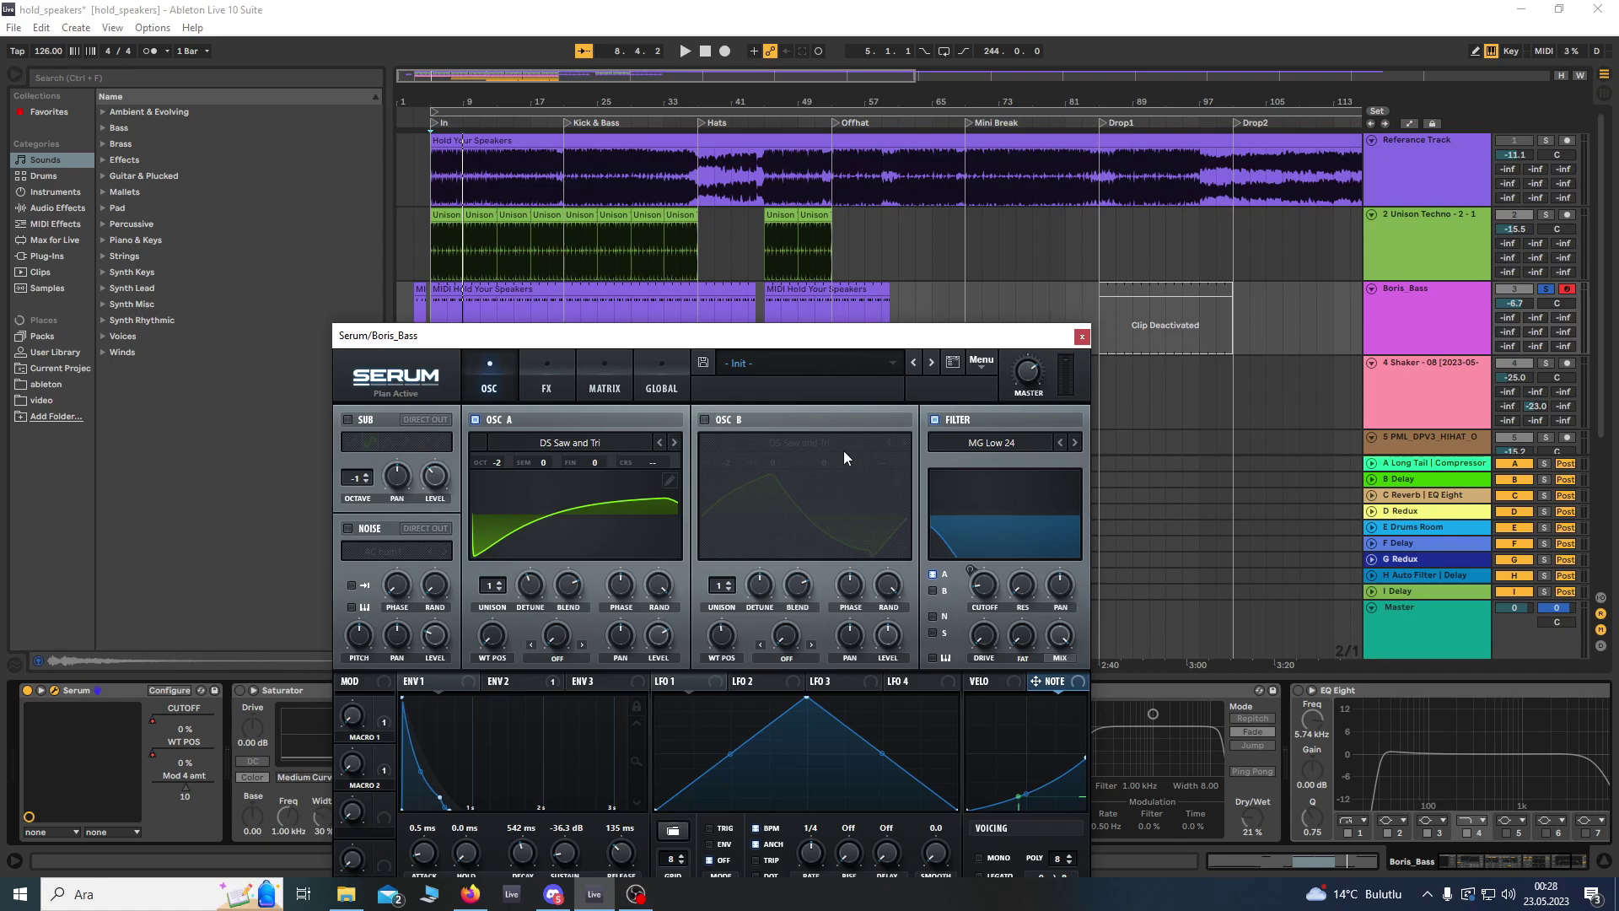
{"action": "left_click", "coordinate": [938, 422]}
{"action": "key", "text": "space"}
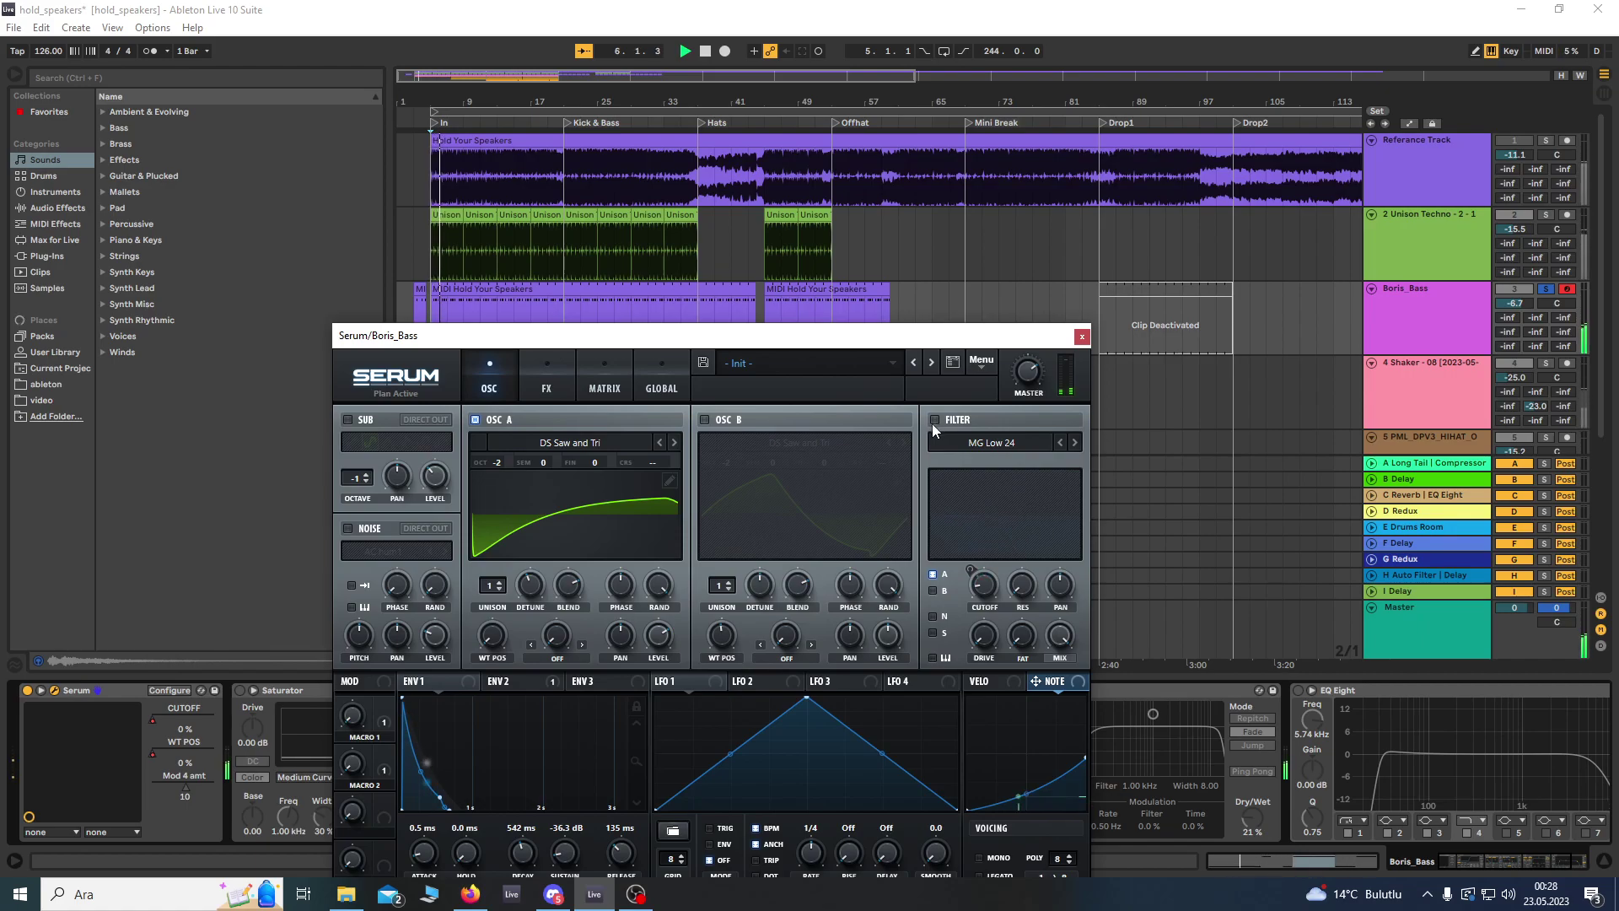
{"action": "left_click", "coordinate": [932, 423]}
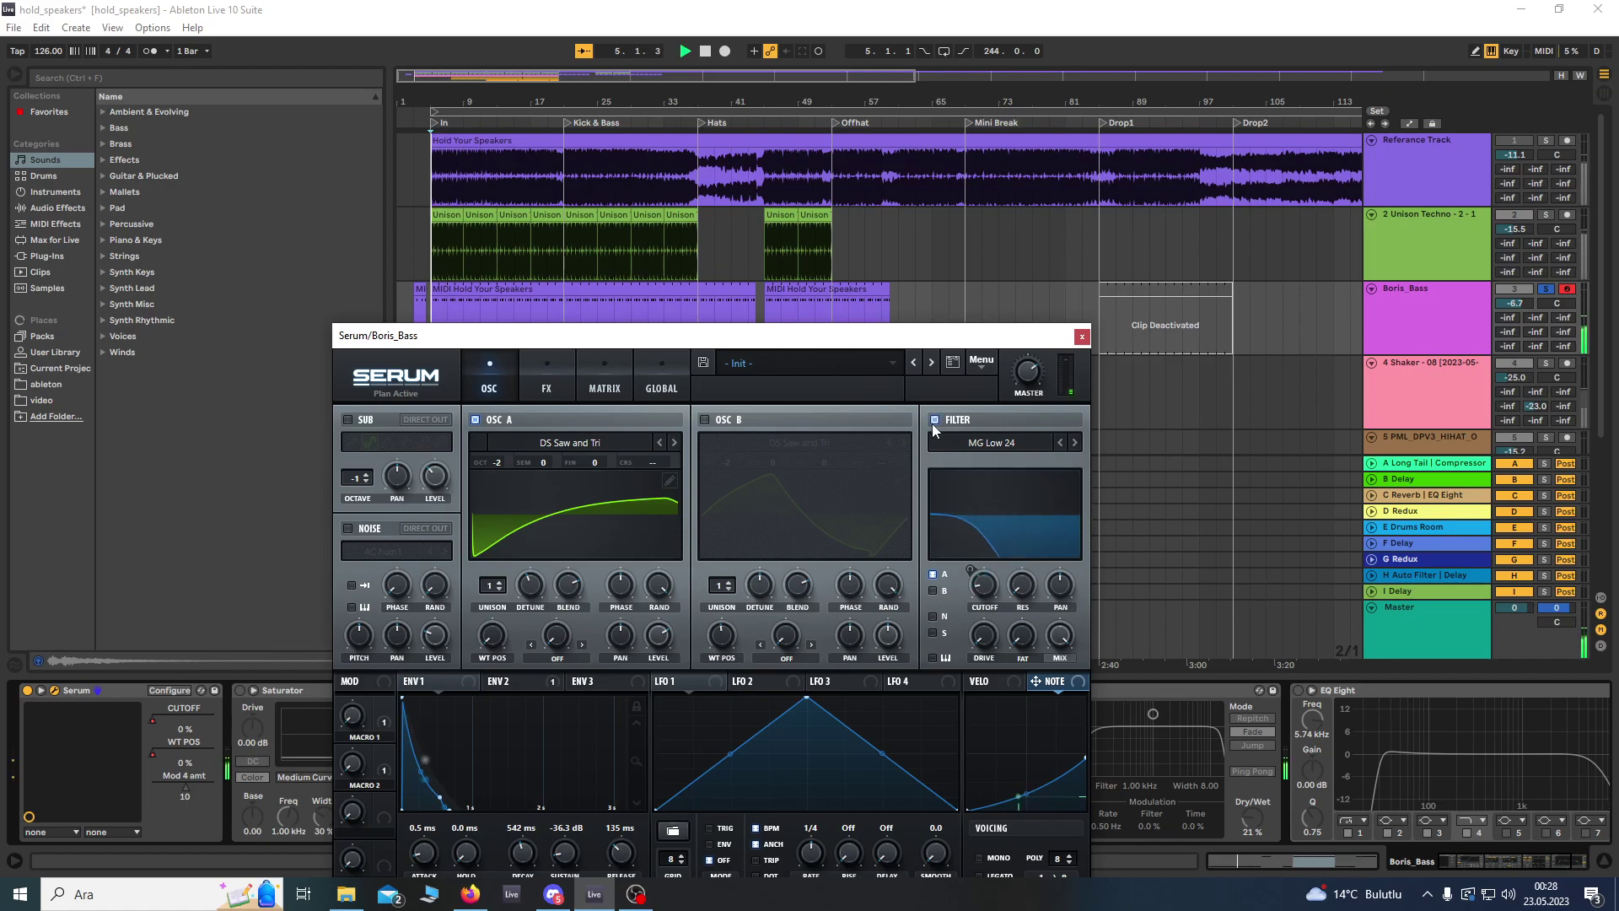
{"action": "left_click", "coordinate": [933, 423]}
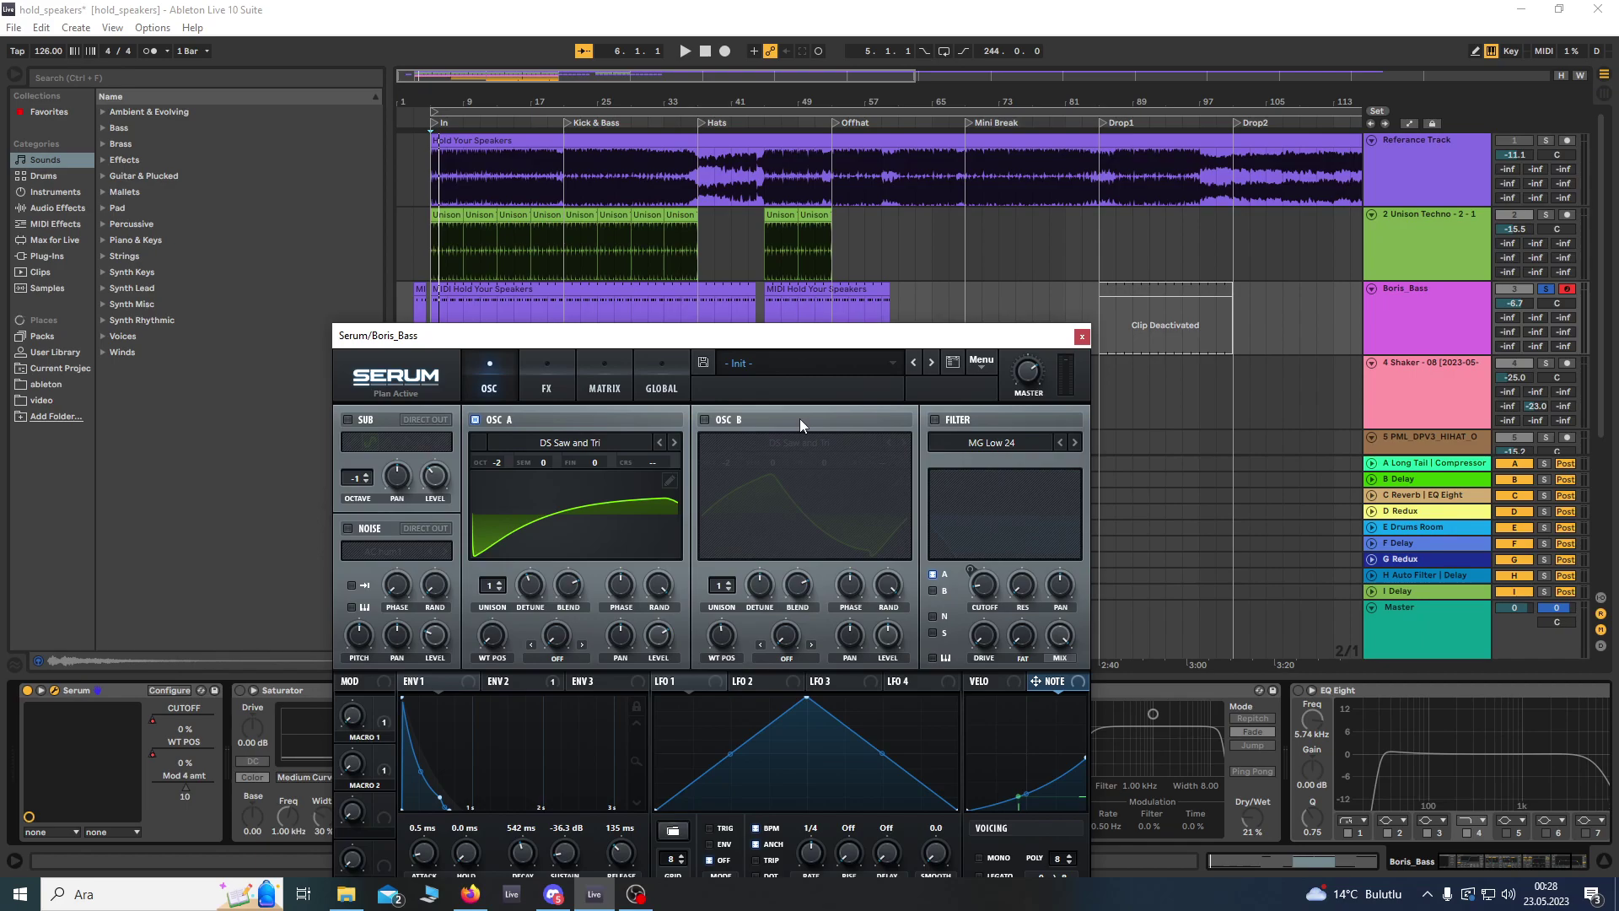
Step: Select bar 20 of the Reference Track clip and zoom out to show bars 5–53
{"action": "scroll", "coordinate": [568, 163], "scroll_direction": "up", "scroll_amount": 6, "text": "ctrl"}
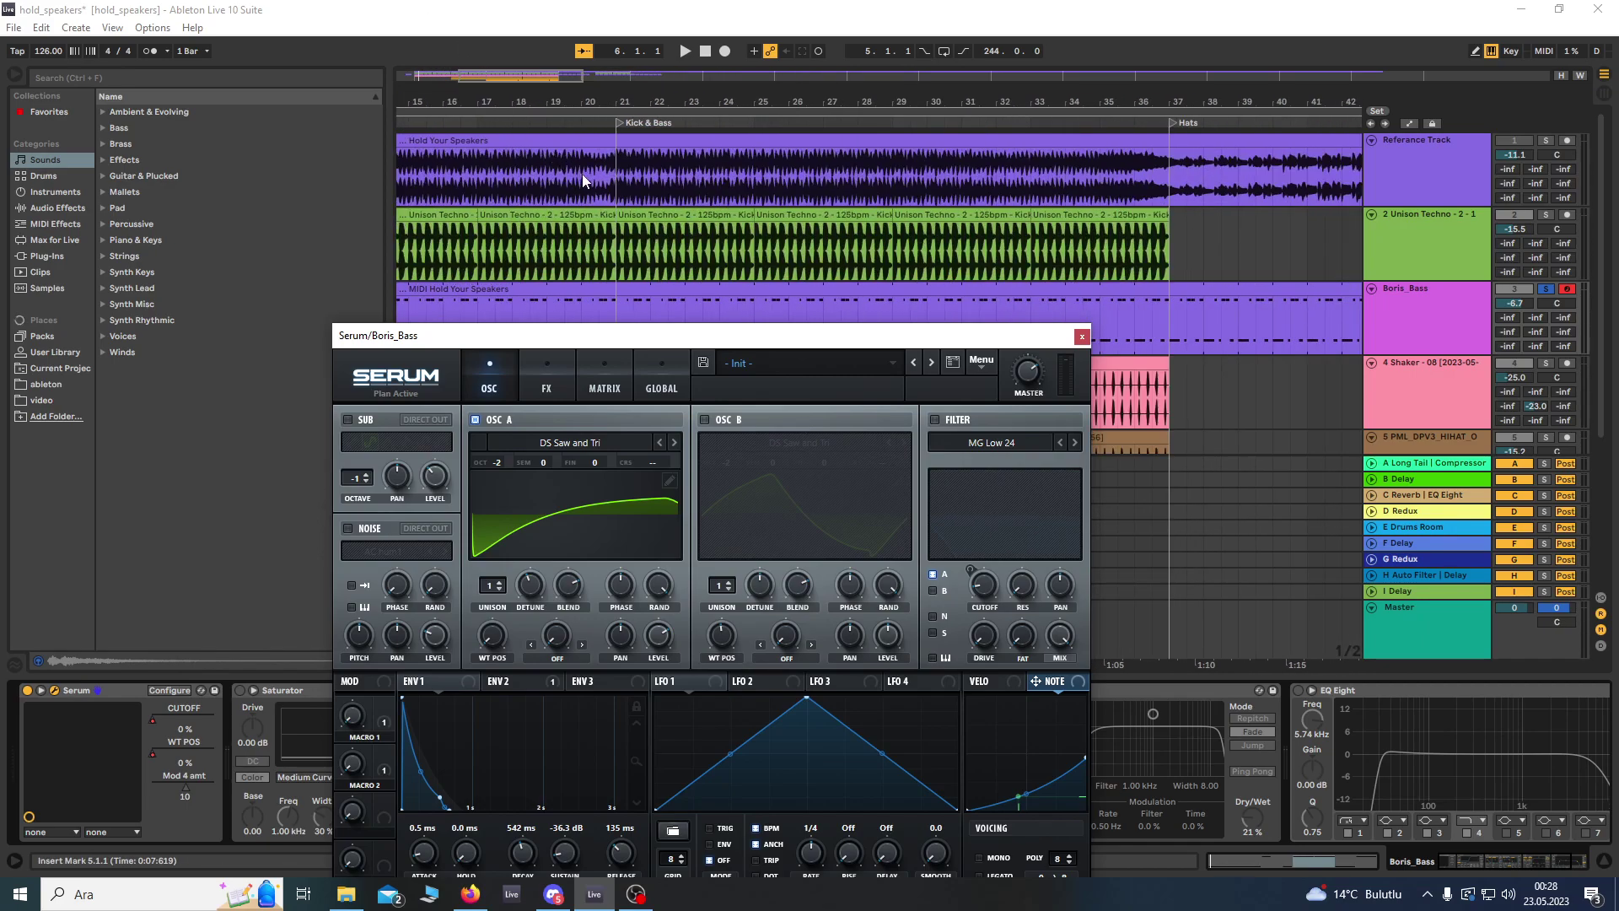
{"action": "left_click_drag", "start_coordinate": [582, 173], "coordinate": [613, 190]}
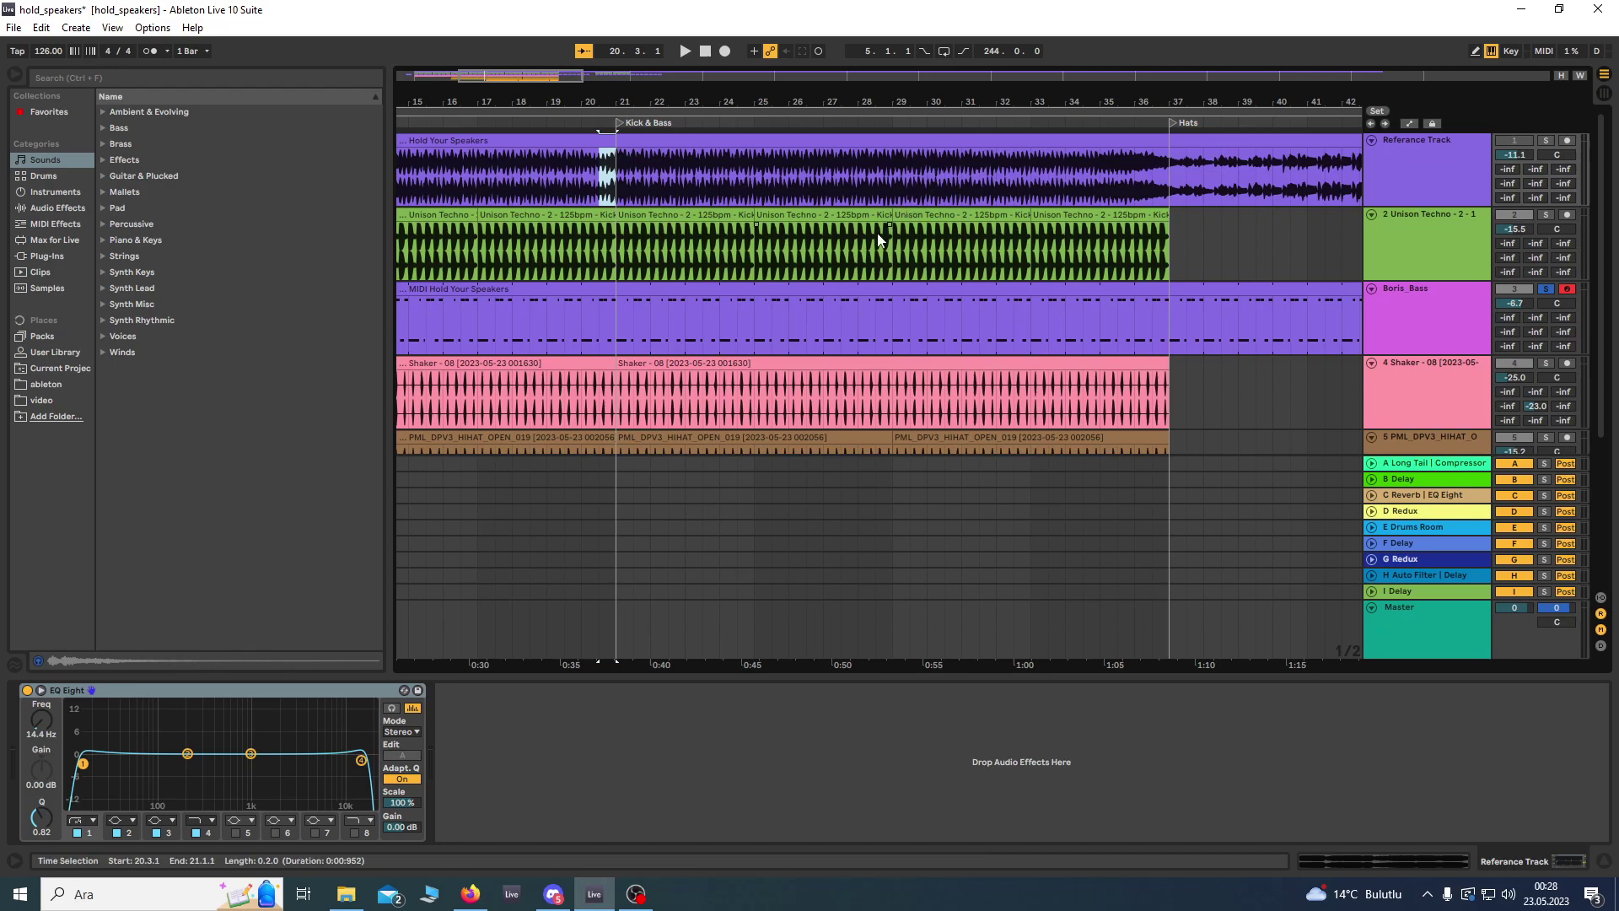
{"action": "key", "text": "minus"}
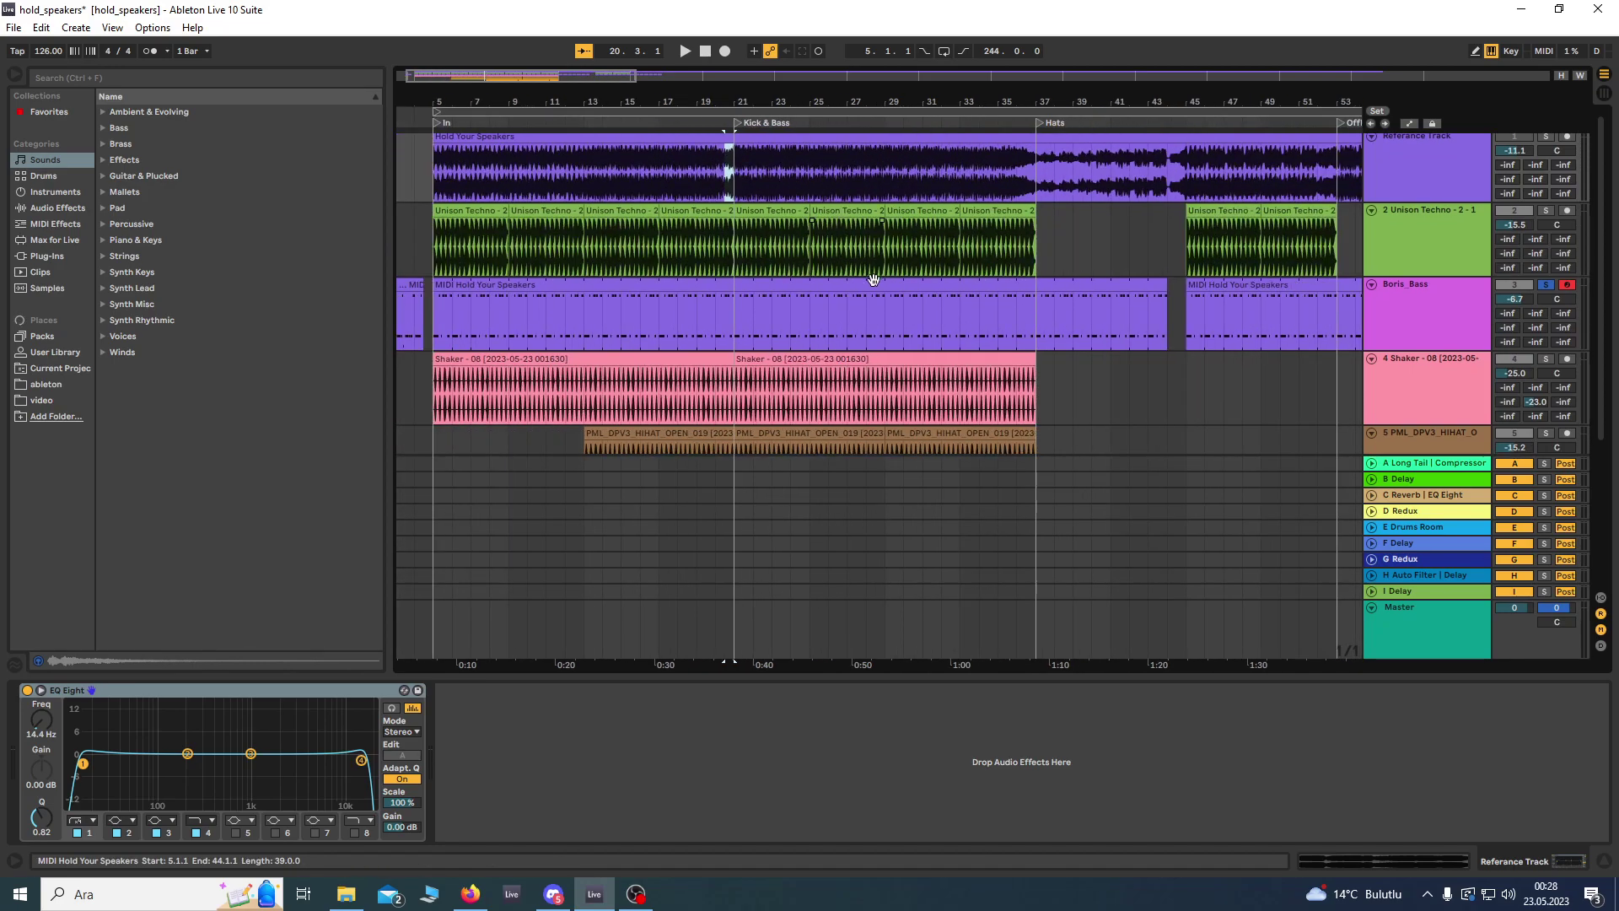
Step: Enable Serum's low-pass filter, play from bar 5, and select reference bars 20–21
{"action": "left_click", "coordinate": [1423, 329]}
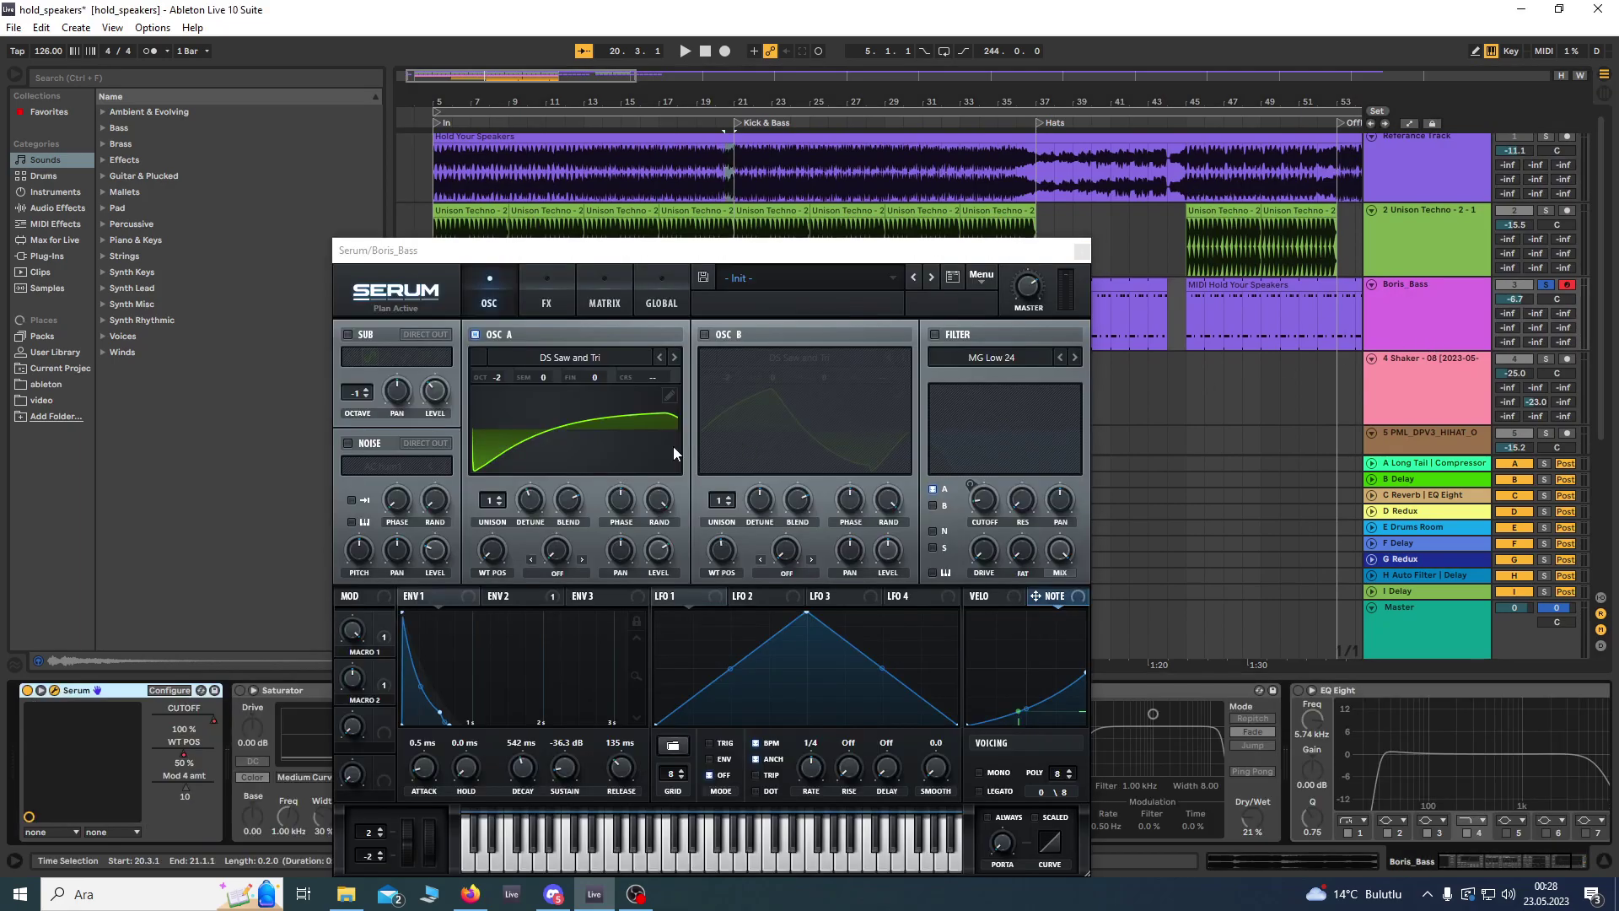
{"action": "left_click", "coordinate": [934, 334]}
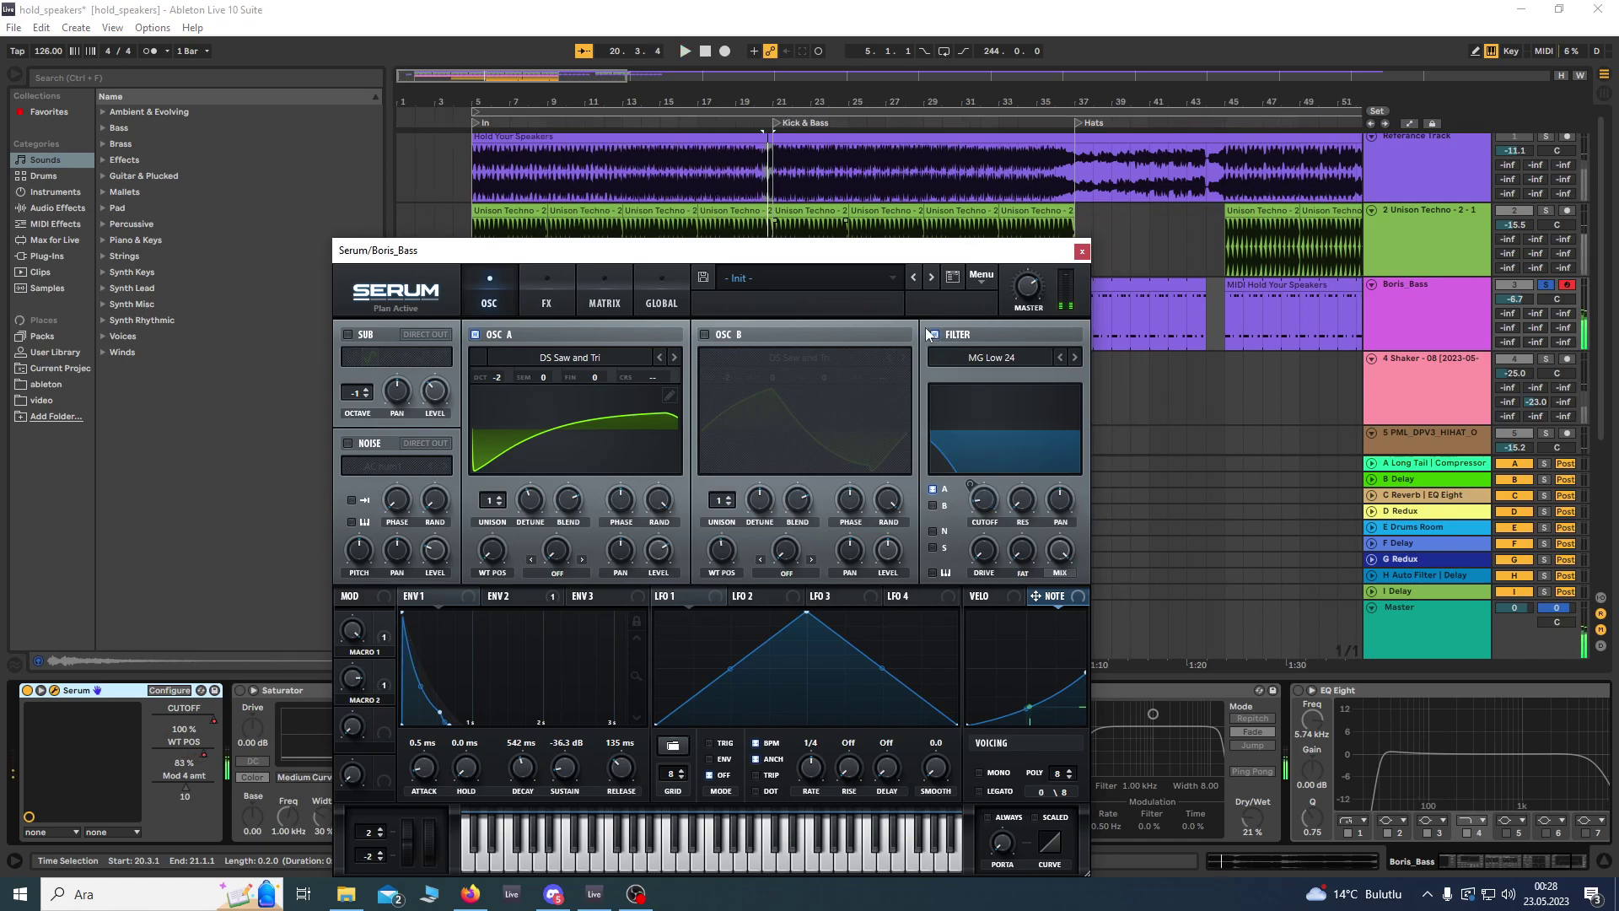
{"action": "left_click_drag", "start_coordinate": [715, 246], "coordinate": [699, 459]}
{"action": "left_click", "coordinate": [482, 363]}
{"action": "left_click", "coordinate": [472, 321]}
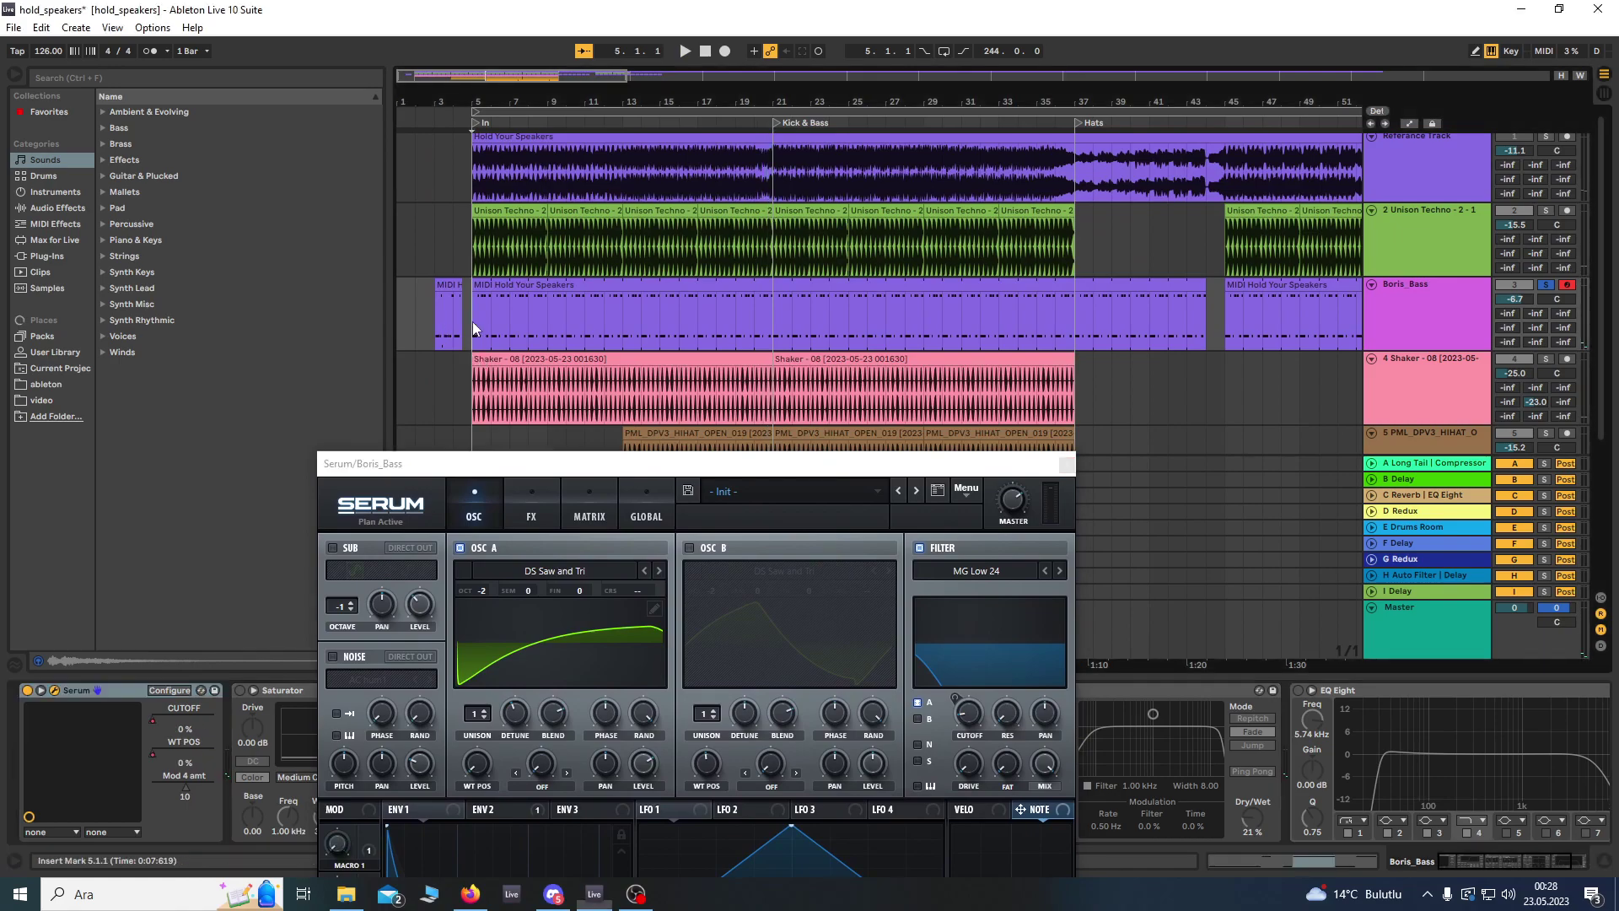
{"action": "key", "text": "space"}
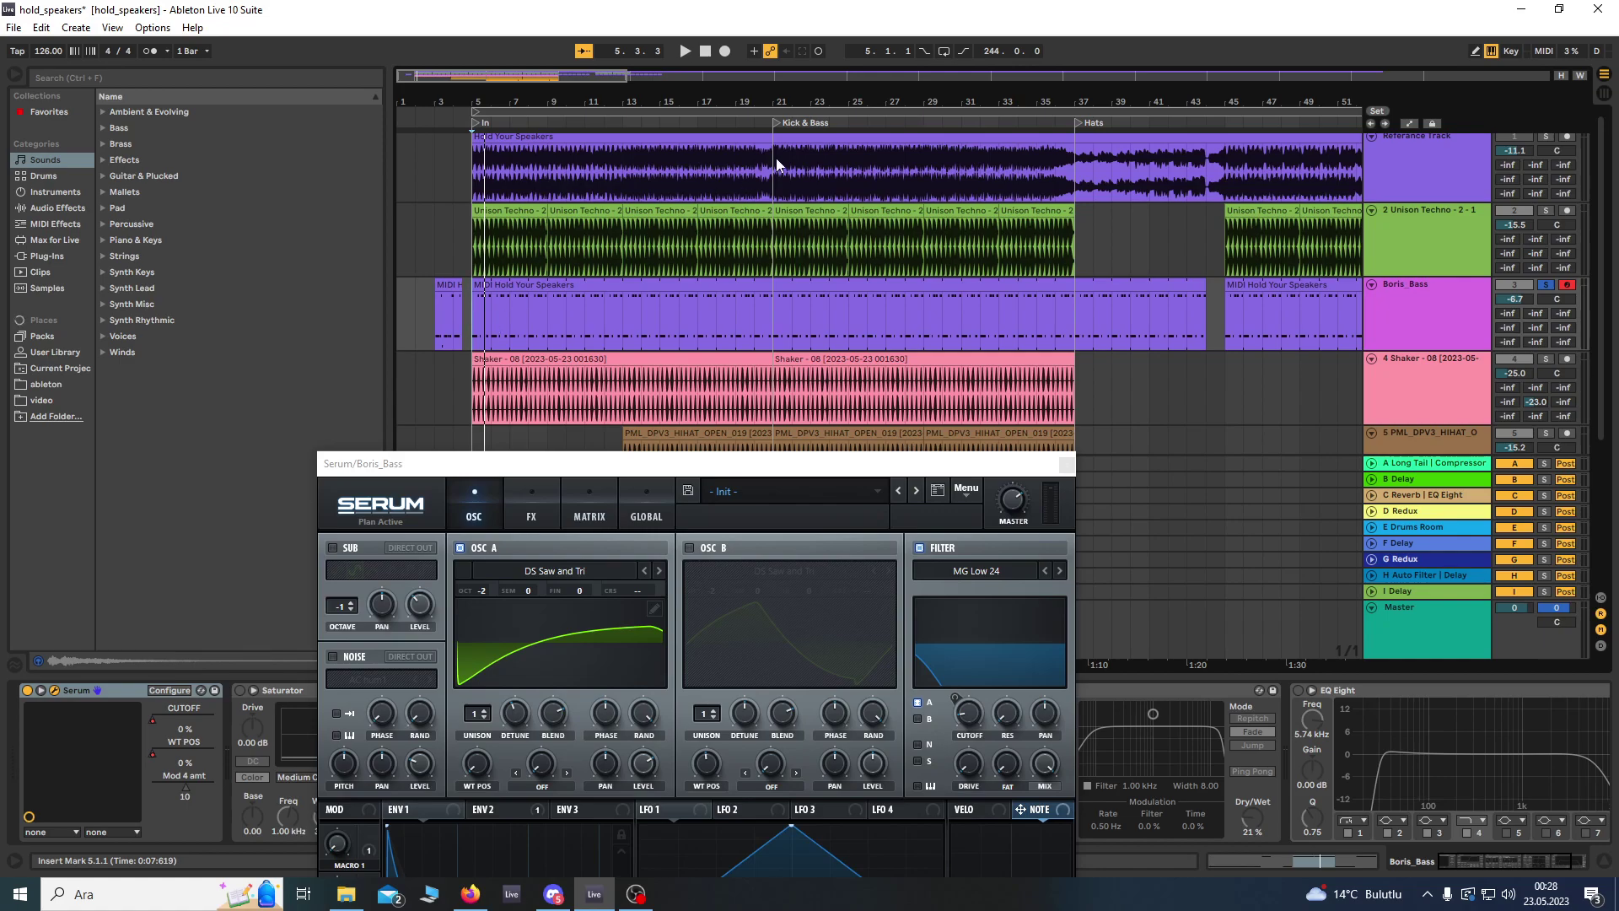
{"action": "left_click_drag", "start_coordinate": [759, 163], "coordinate": [761, 164]}
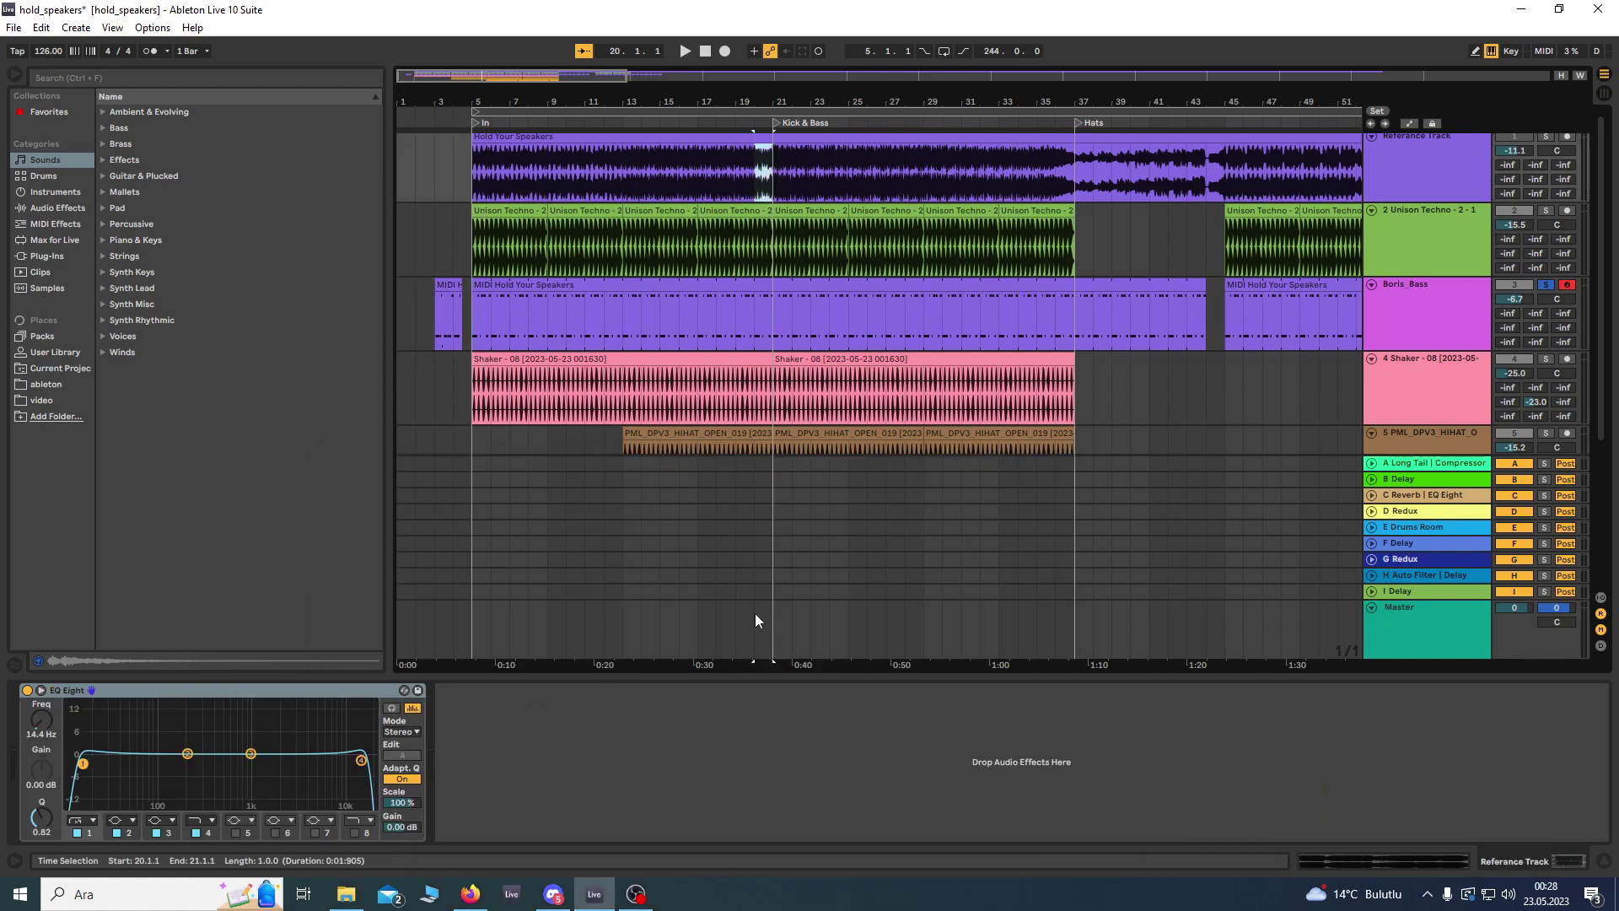
Step: Reopen Boris_Bass's Serum and view ENV 2, ENV 1, then the velocity curve
{"action": "left_click", "coordinate": [1449, 335]}
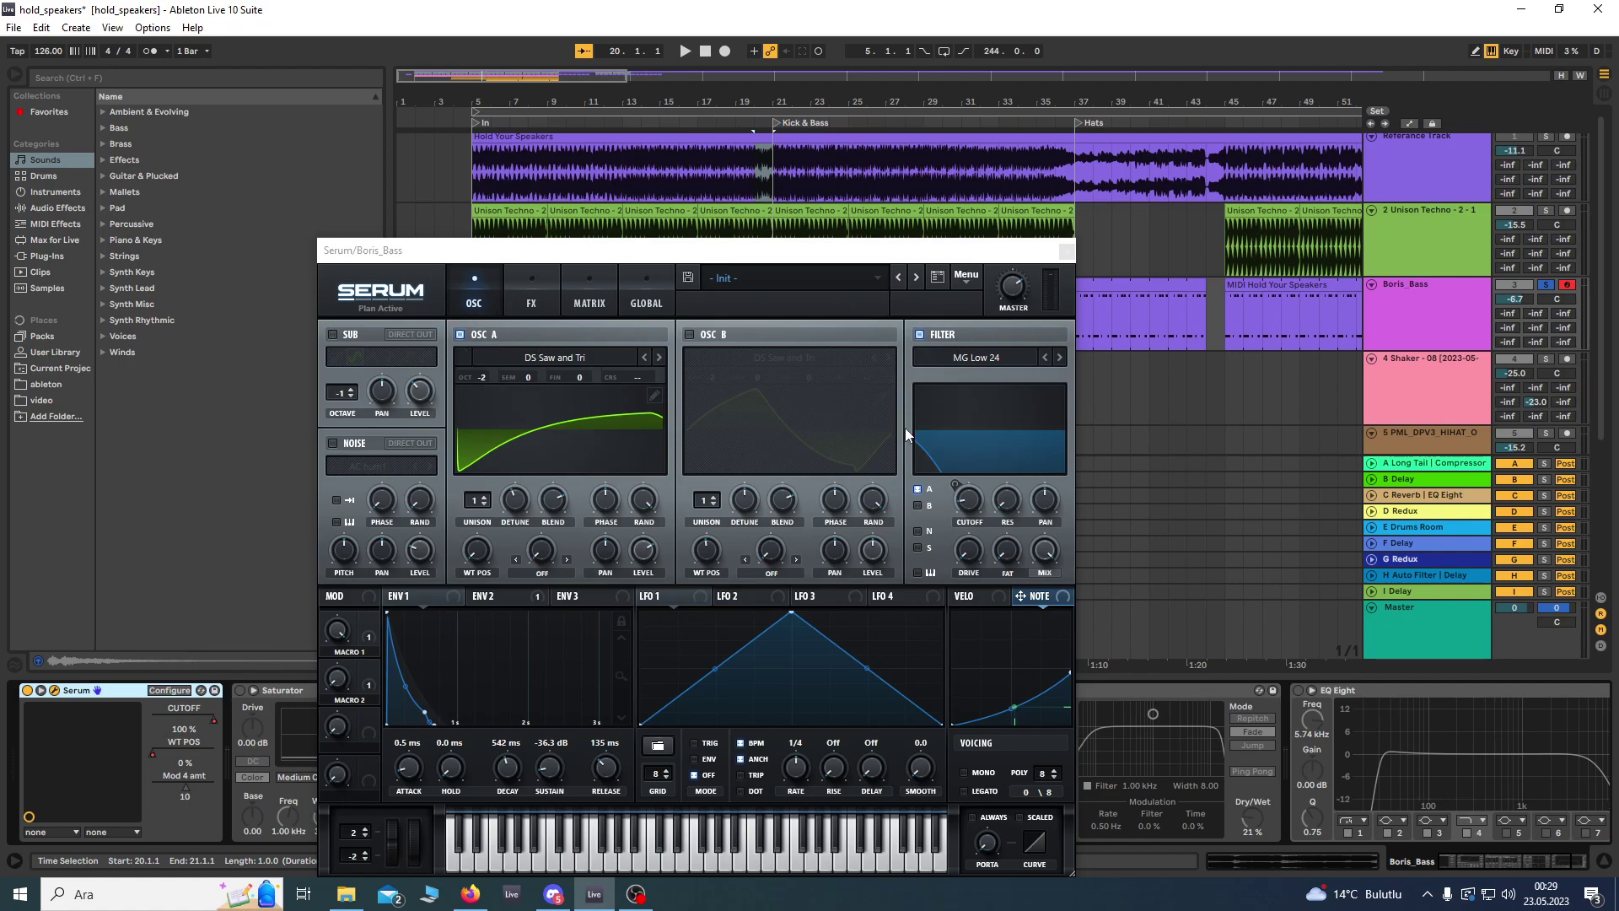
{"action": "left_click", "coordinate": [498, 597]}
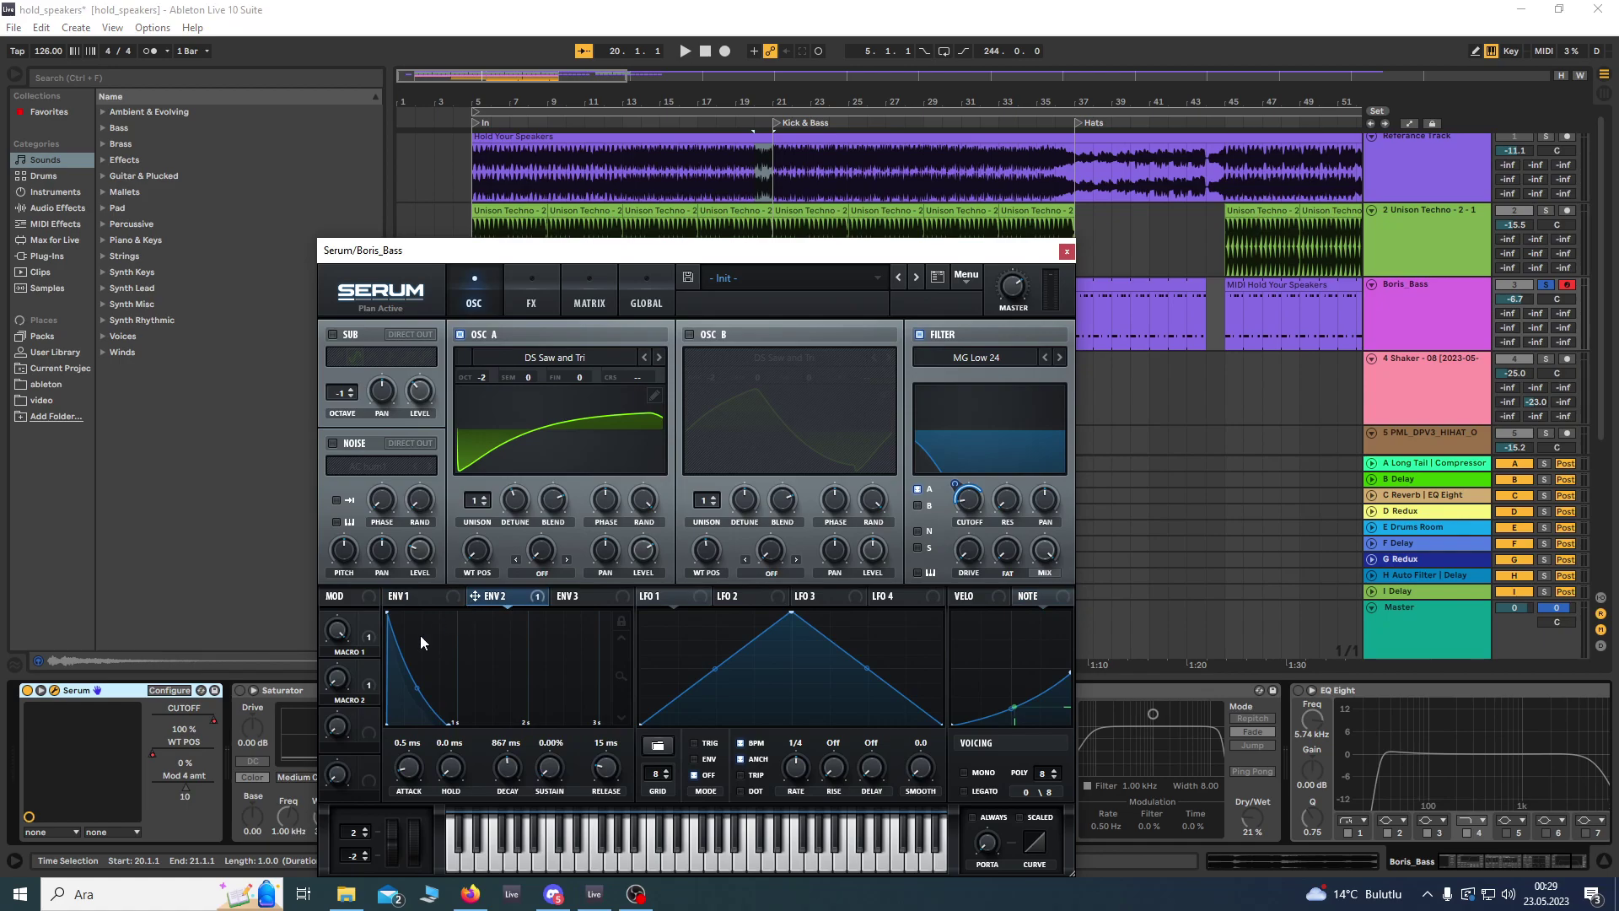
{"action": "left_click", "coordinate": [403, 601]}
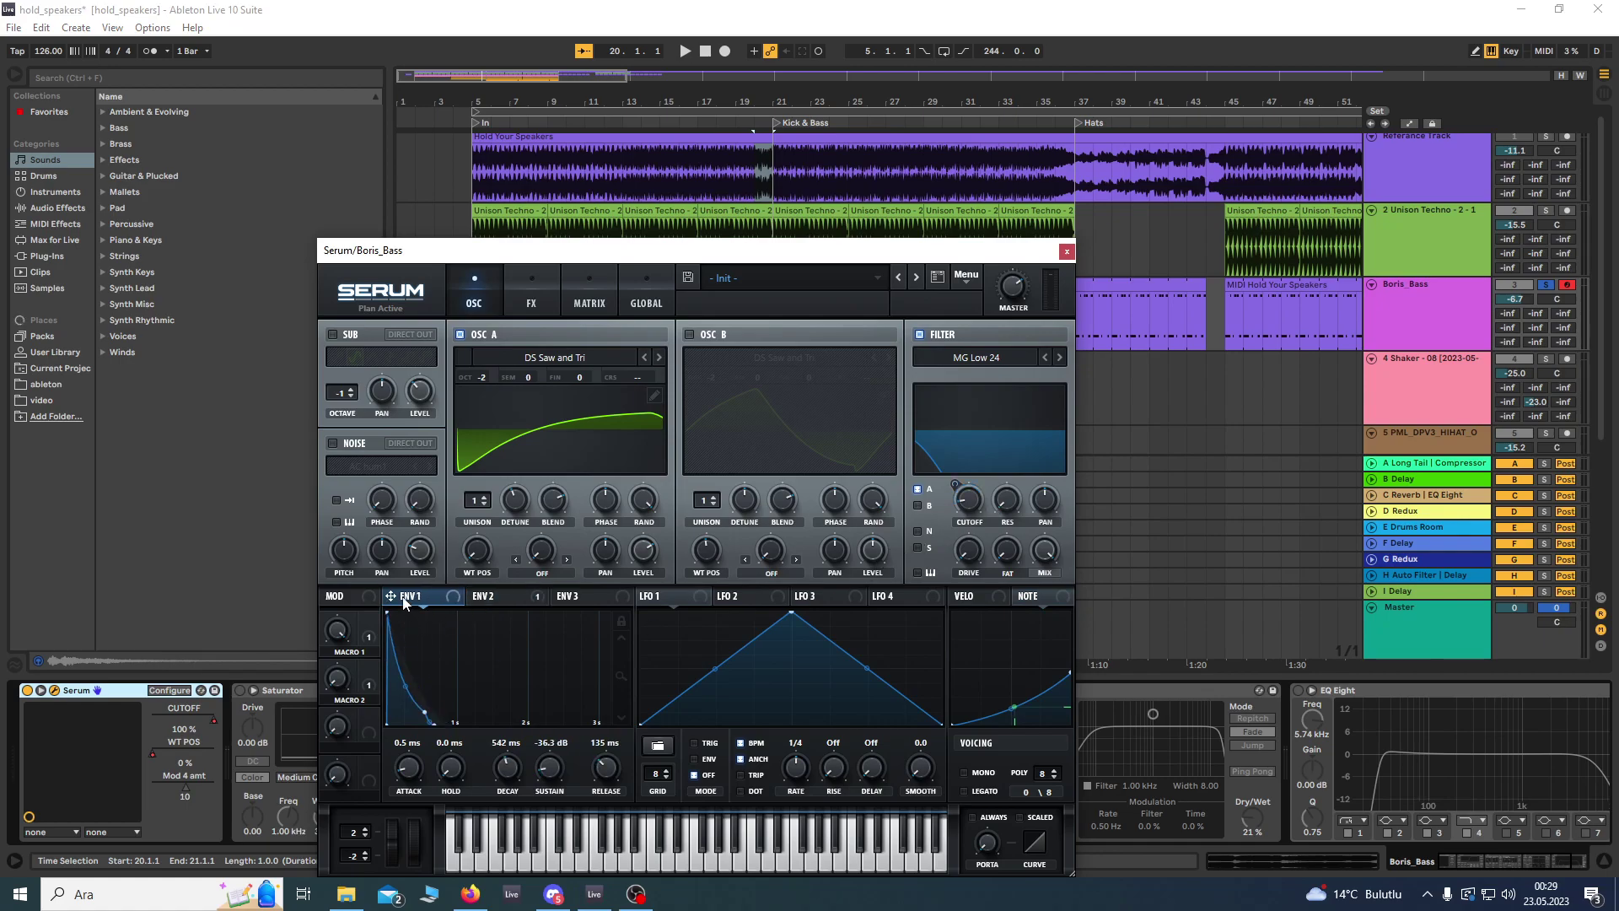
{"action": "left_click", "coordinate": [964, 595]}
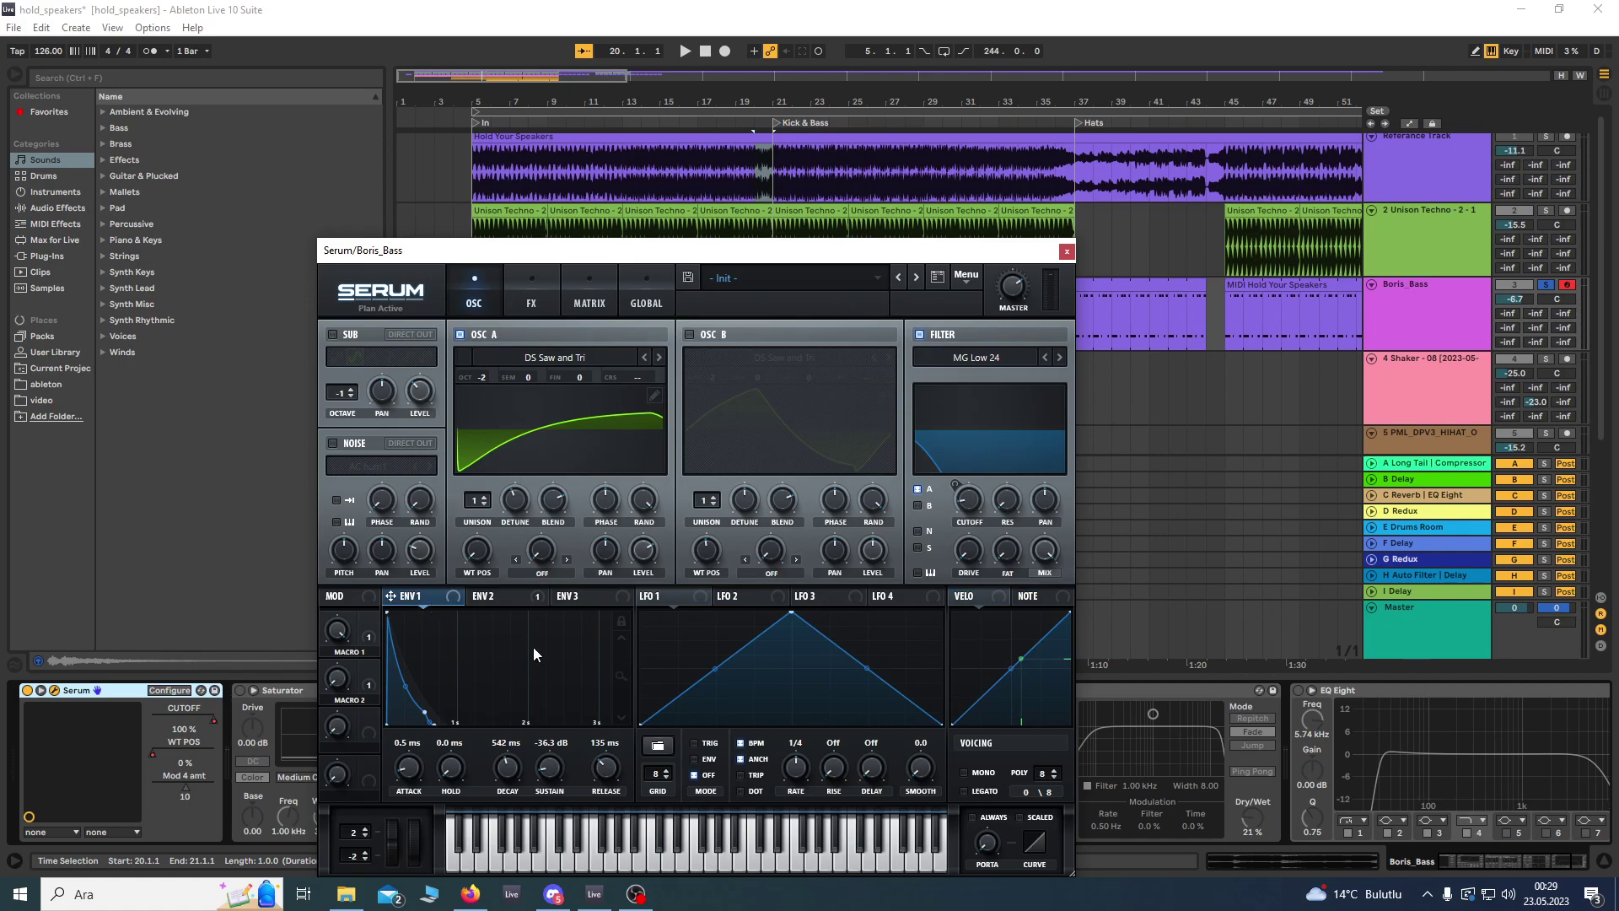
Step: Inspect Serum's FX page, including the Reverb mix, then close the Serum window
{"action": "left_click", "coordinate": [516, 302]}
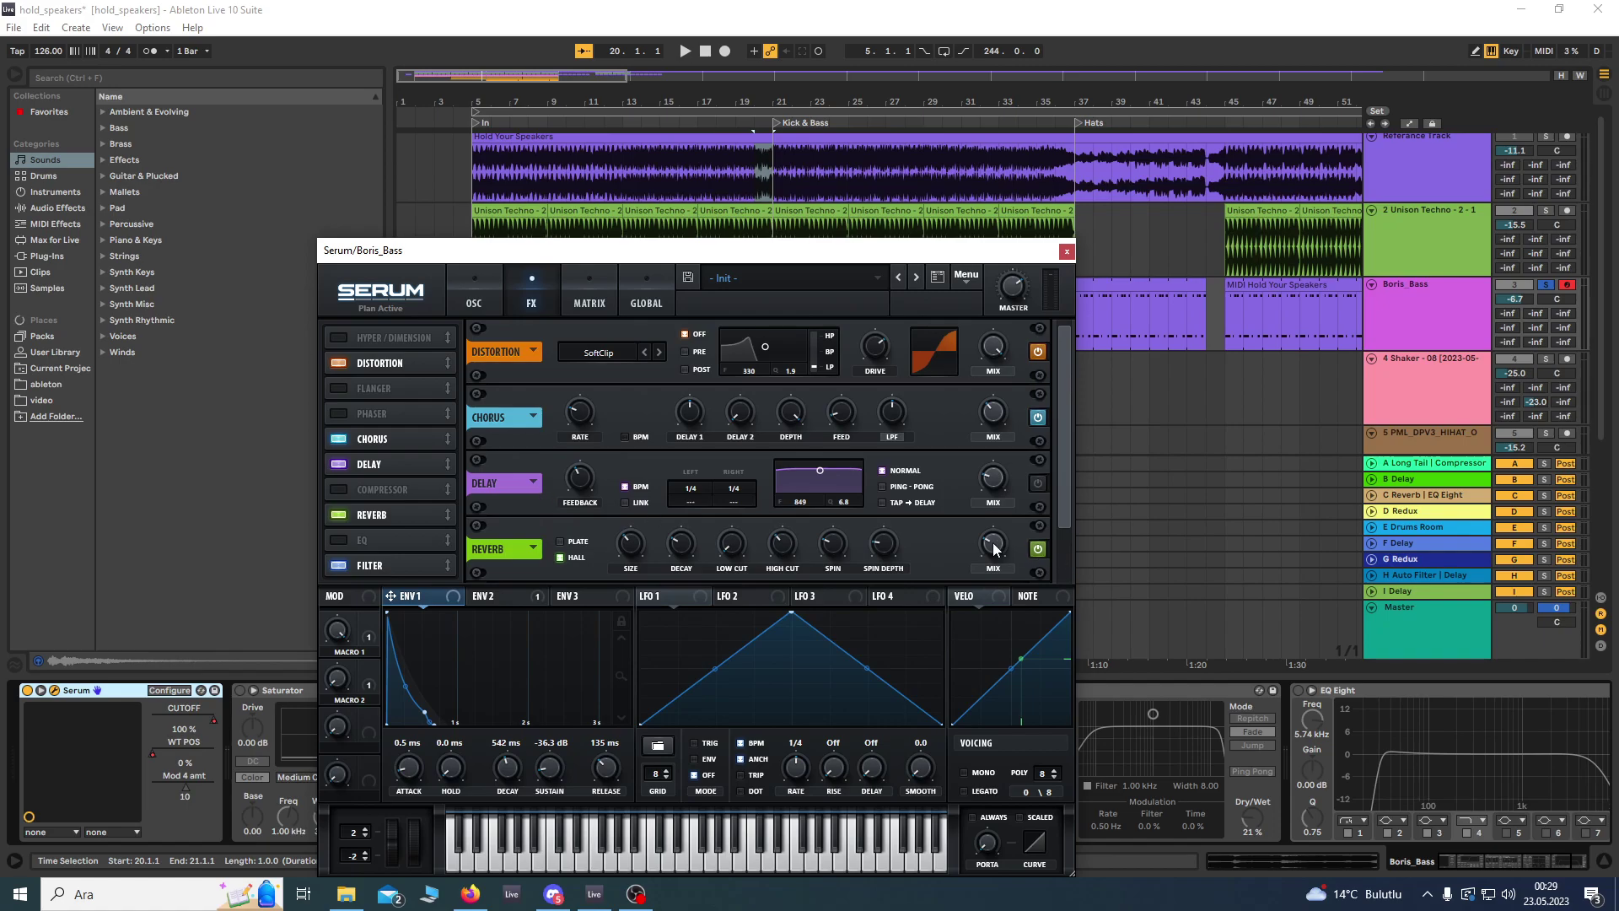
{"action": "mouse_move", "coordinate": [993, 550]}
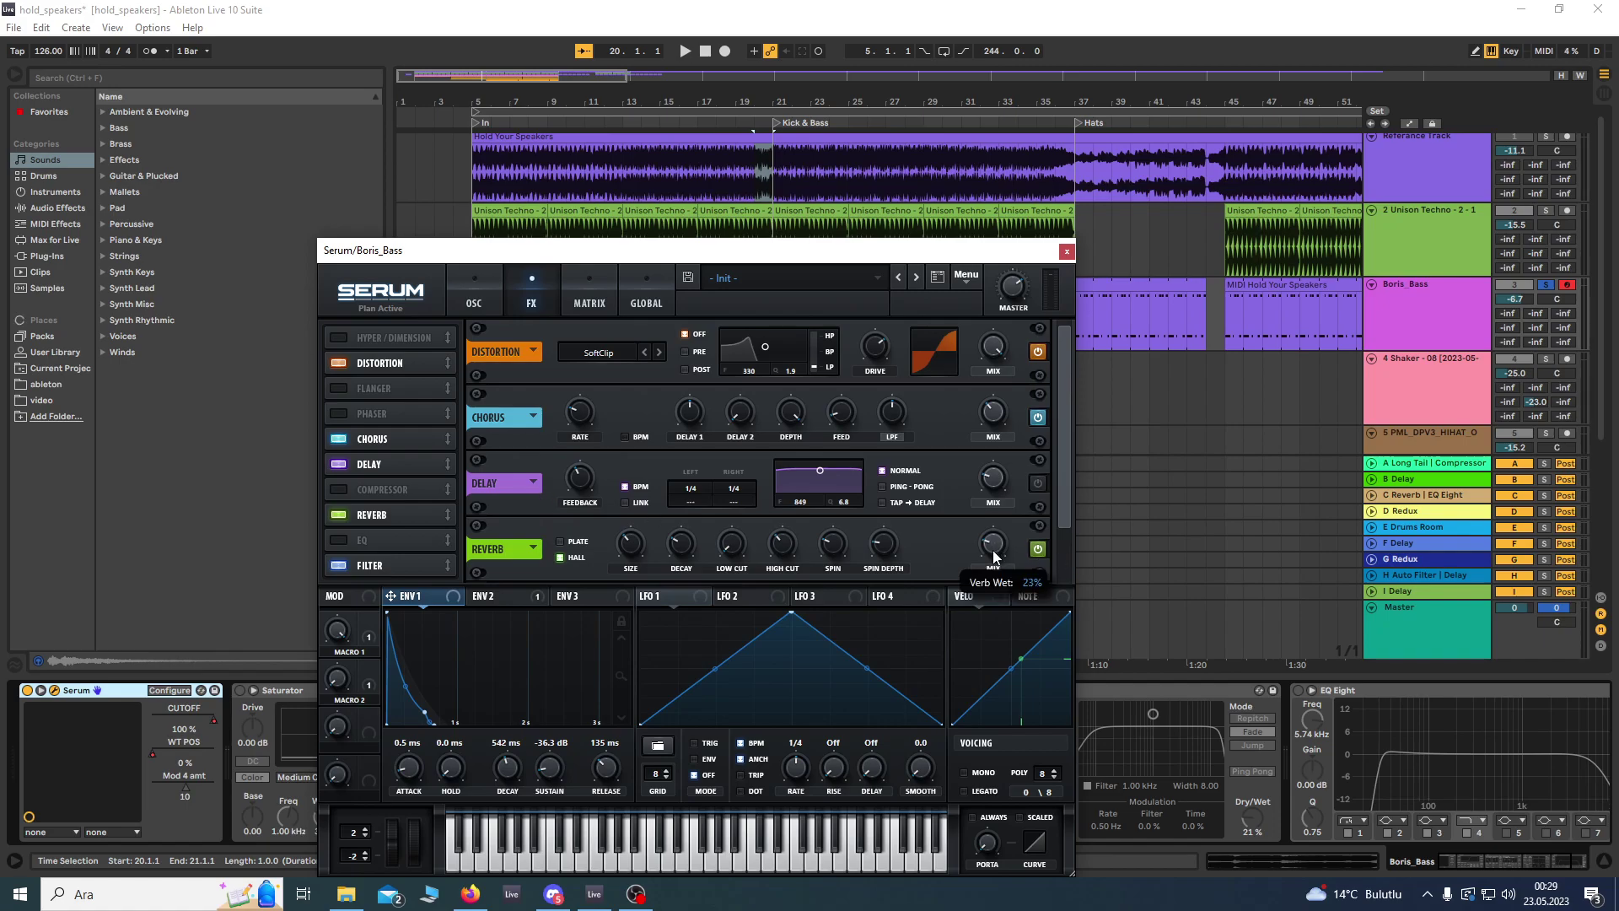
{"action": "left_click", "coordinate": [1067, 252]}
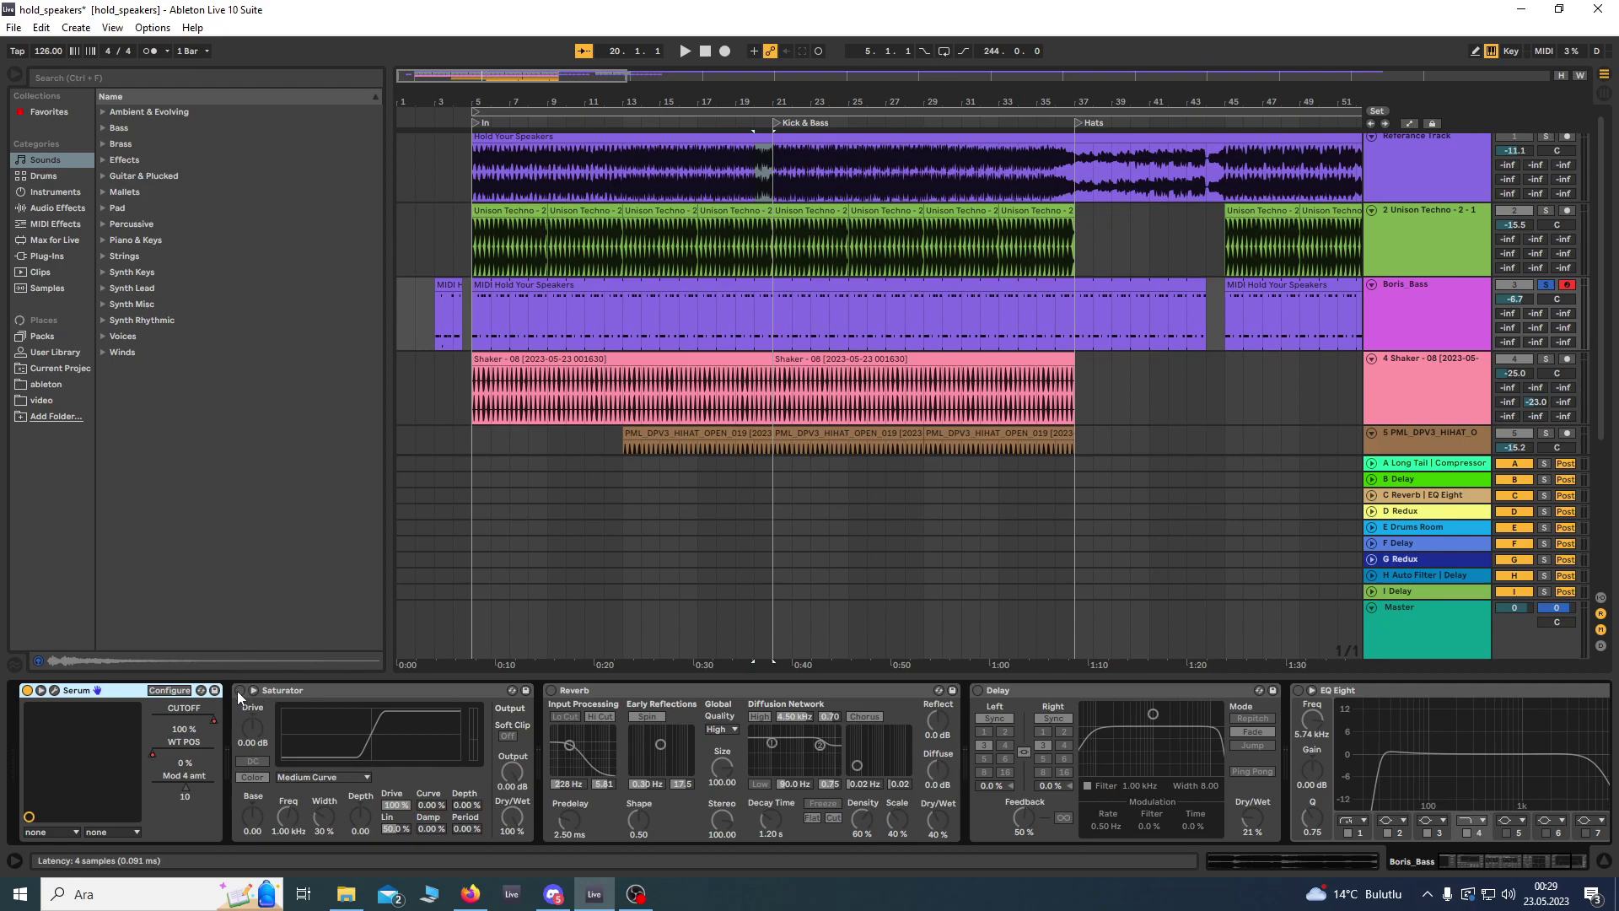
Step: Reopen Serum, move its window down, and play the bass from bar 5
{"action": "left_click", "coordinate": [56, 691]}
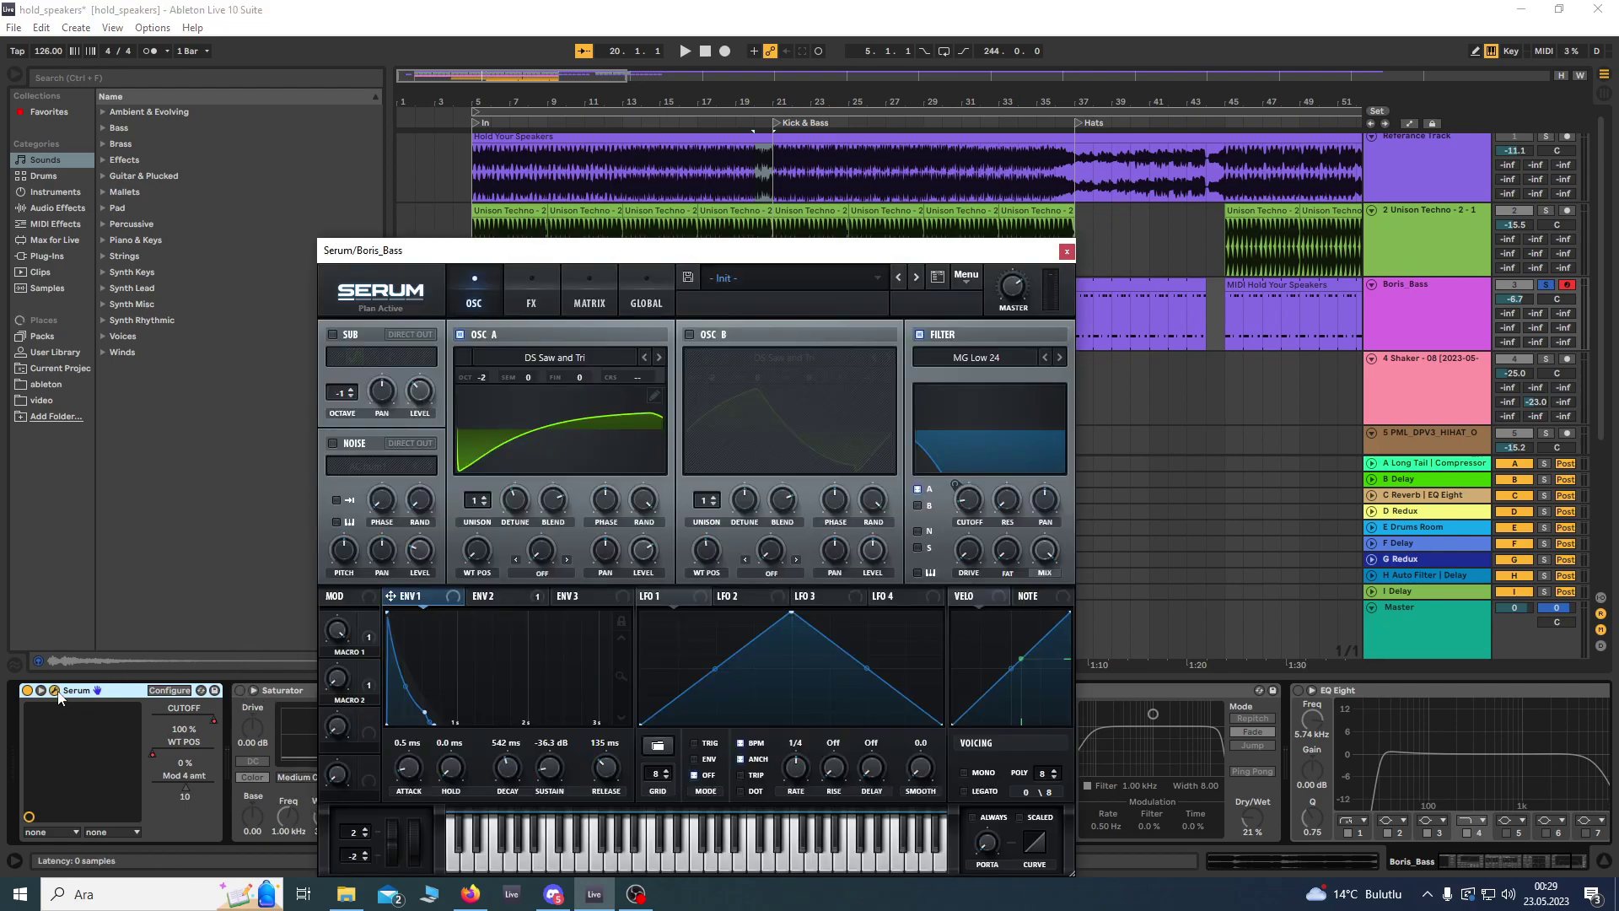
{"action": "left_click_drag", "start_coordinate": [645, 250], "coordinate": [641, 461]}
{"action": "left_click", "coordinate": [471, 337]}
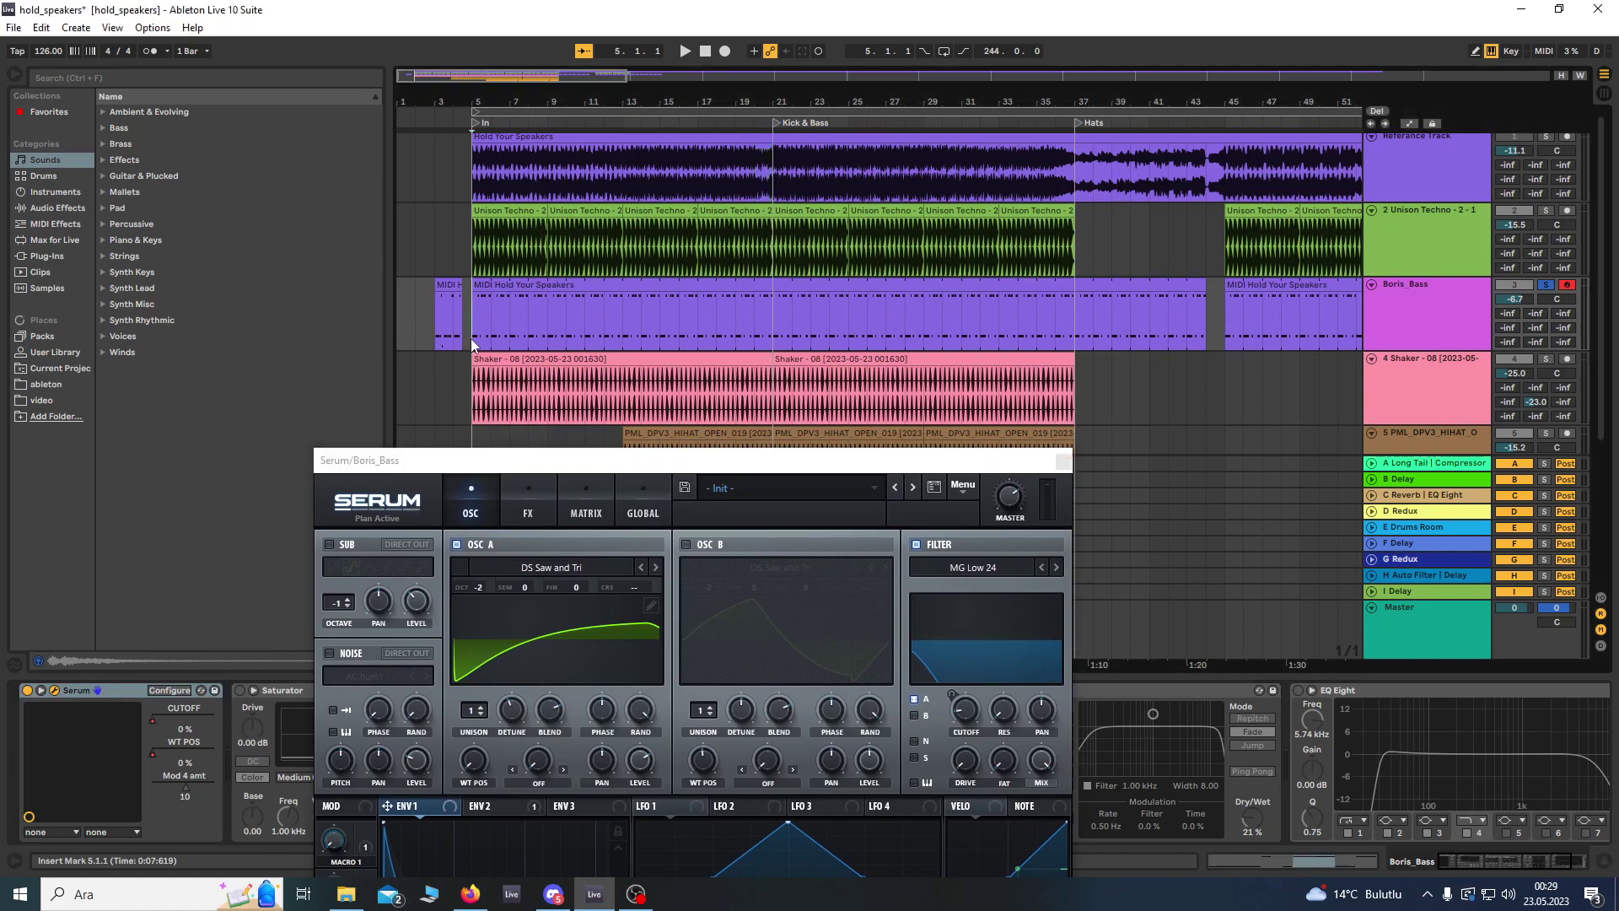
{"action": "key", "text": "space"}
Step: Move Serum back up, check ENV 2 driving the filter, and close Serum
{"action": "left_click_drag", "start_coordinate": [559, 453], "coordinate": [541, 325]}
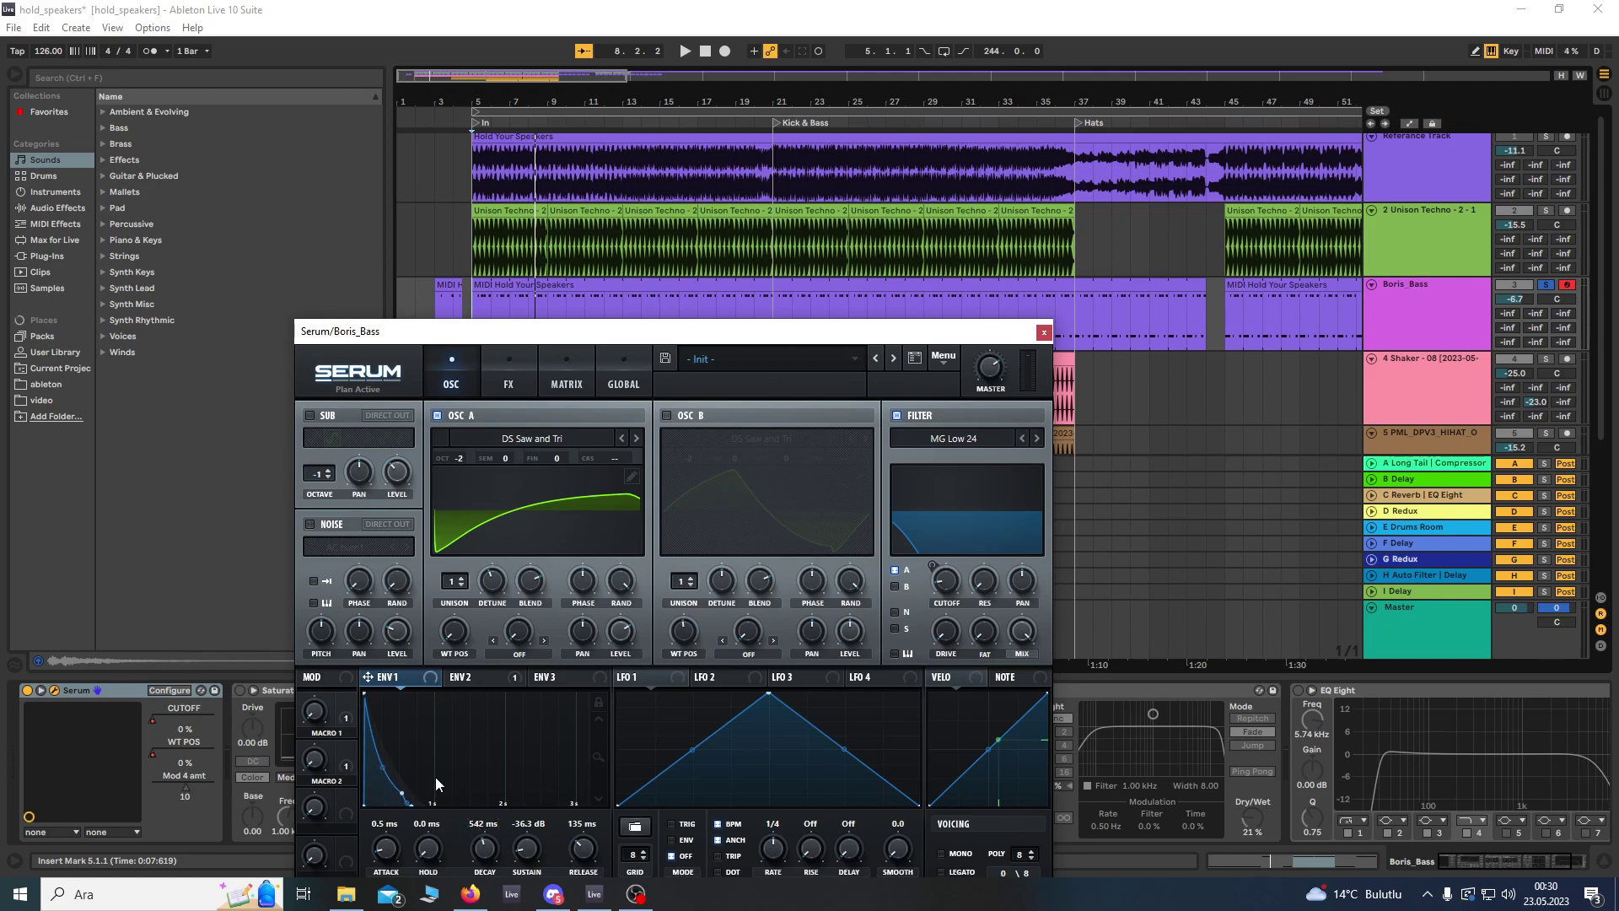
{"action": "left_click", "coordinate": [466, 679]}
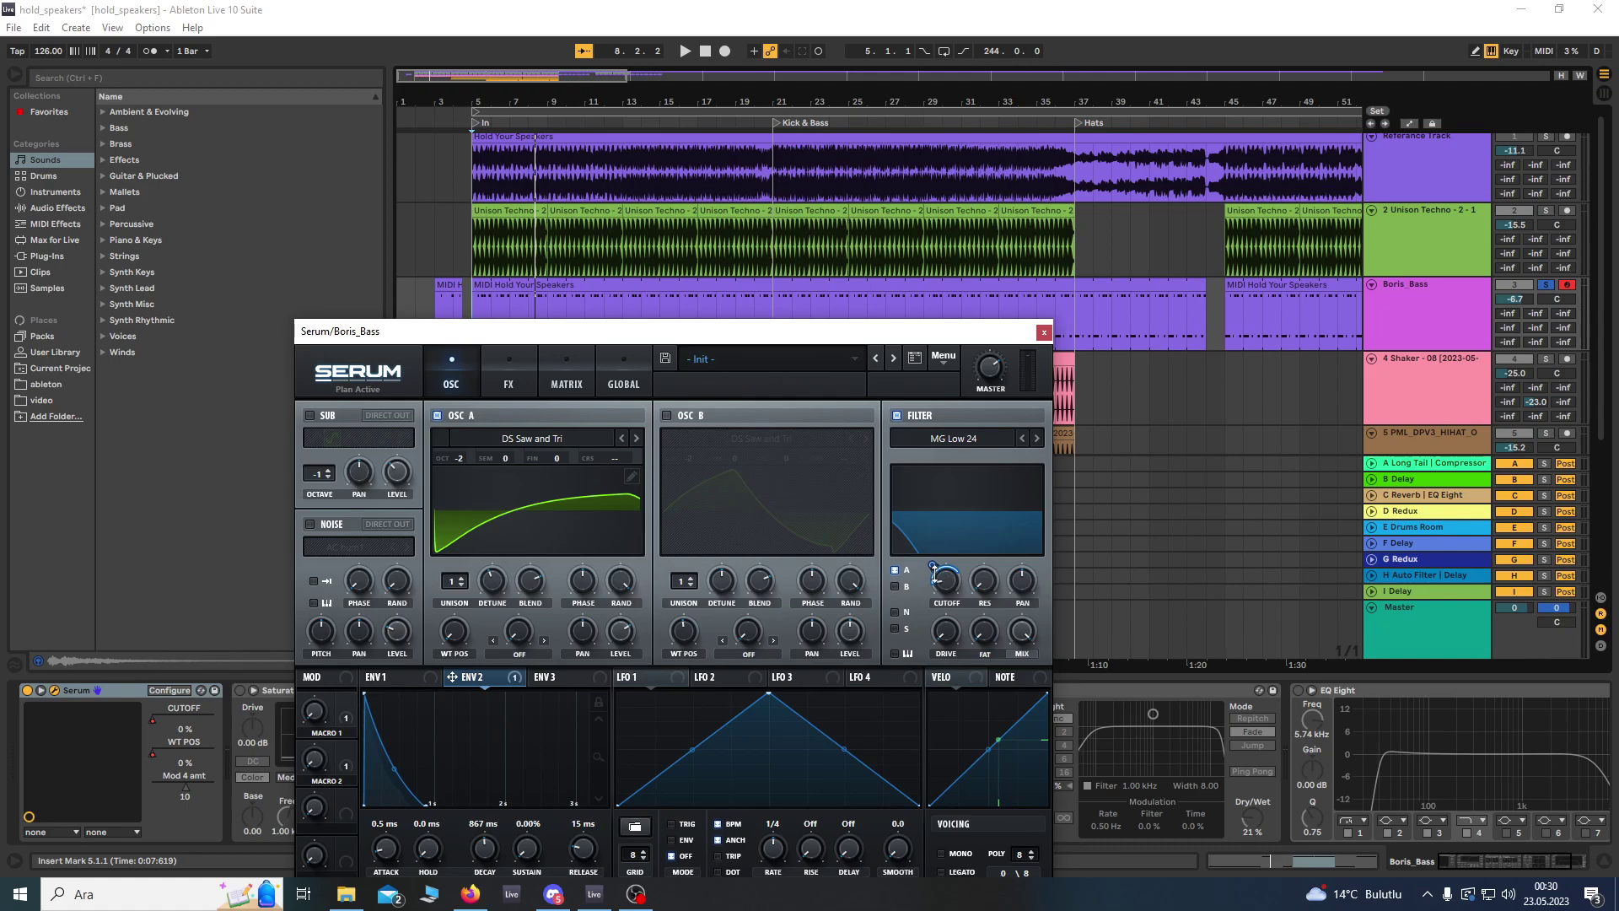
{"action": "mouse_move", "coordinate": [947, 563]}
{"action": "left_click", "coordinate": [1044, 333]}
Step: Open the Boris_Bass MIDI clip, select the G2 note at 1.2.4, and play it
{"action": "double_click", "coordinate": [585, 307]}
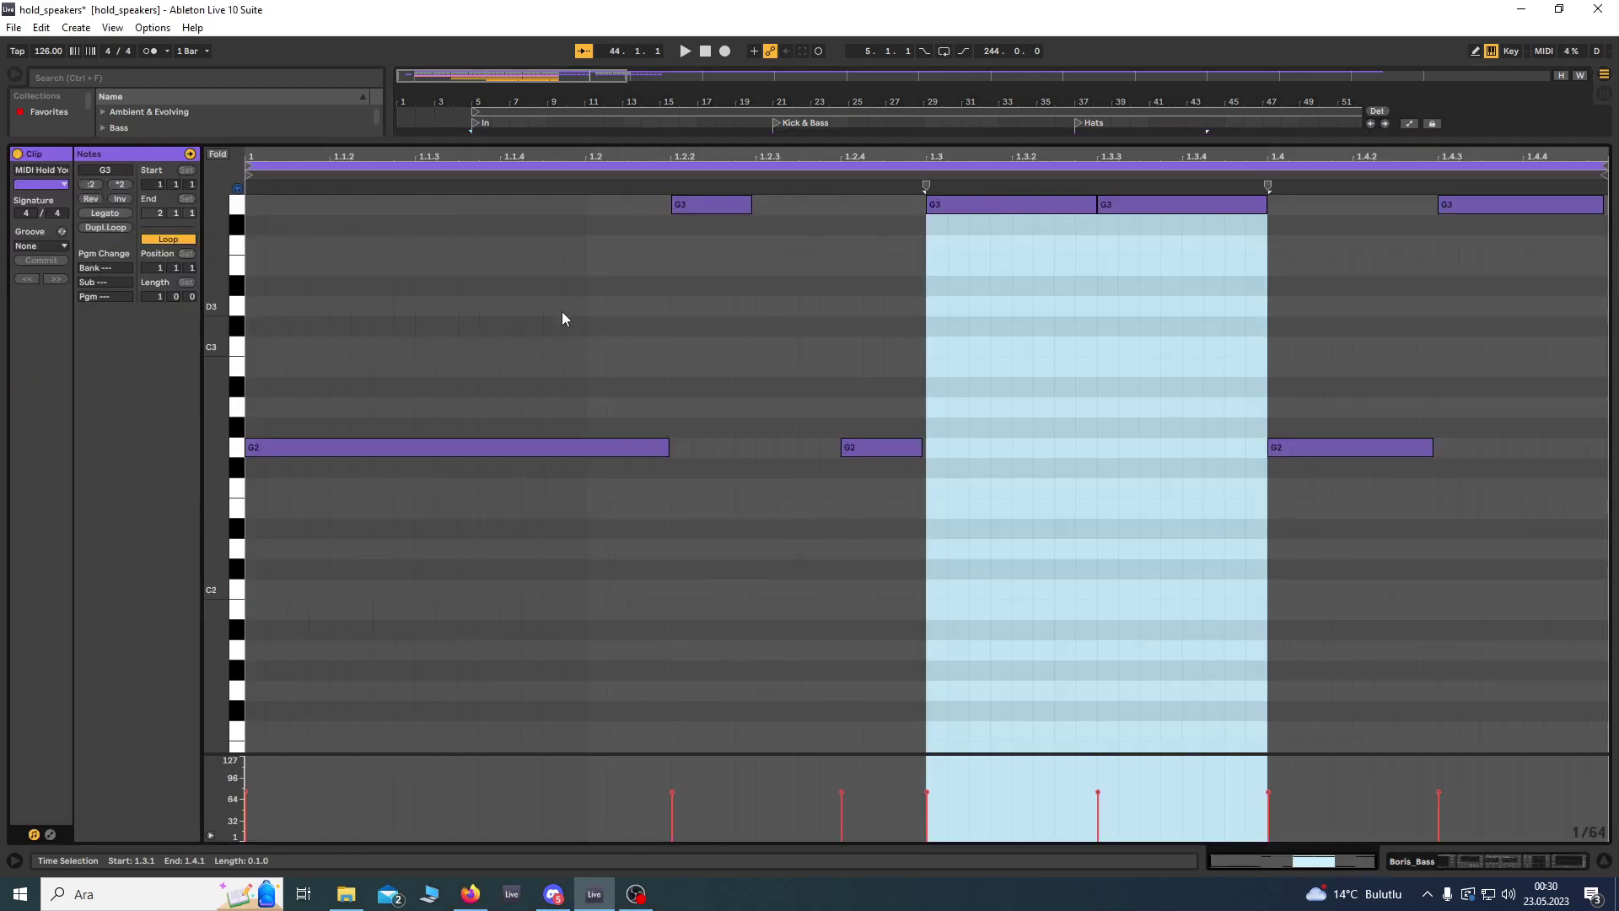
{"action": "left_click", "coordinate": [886, 447]}
{"action": "key", "text": "space"}
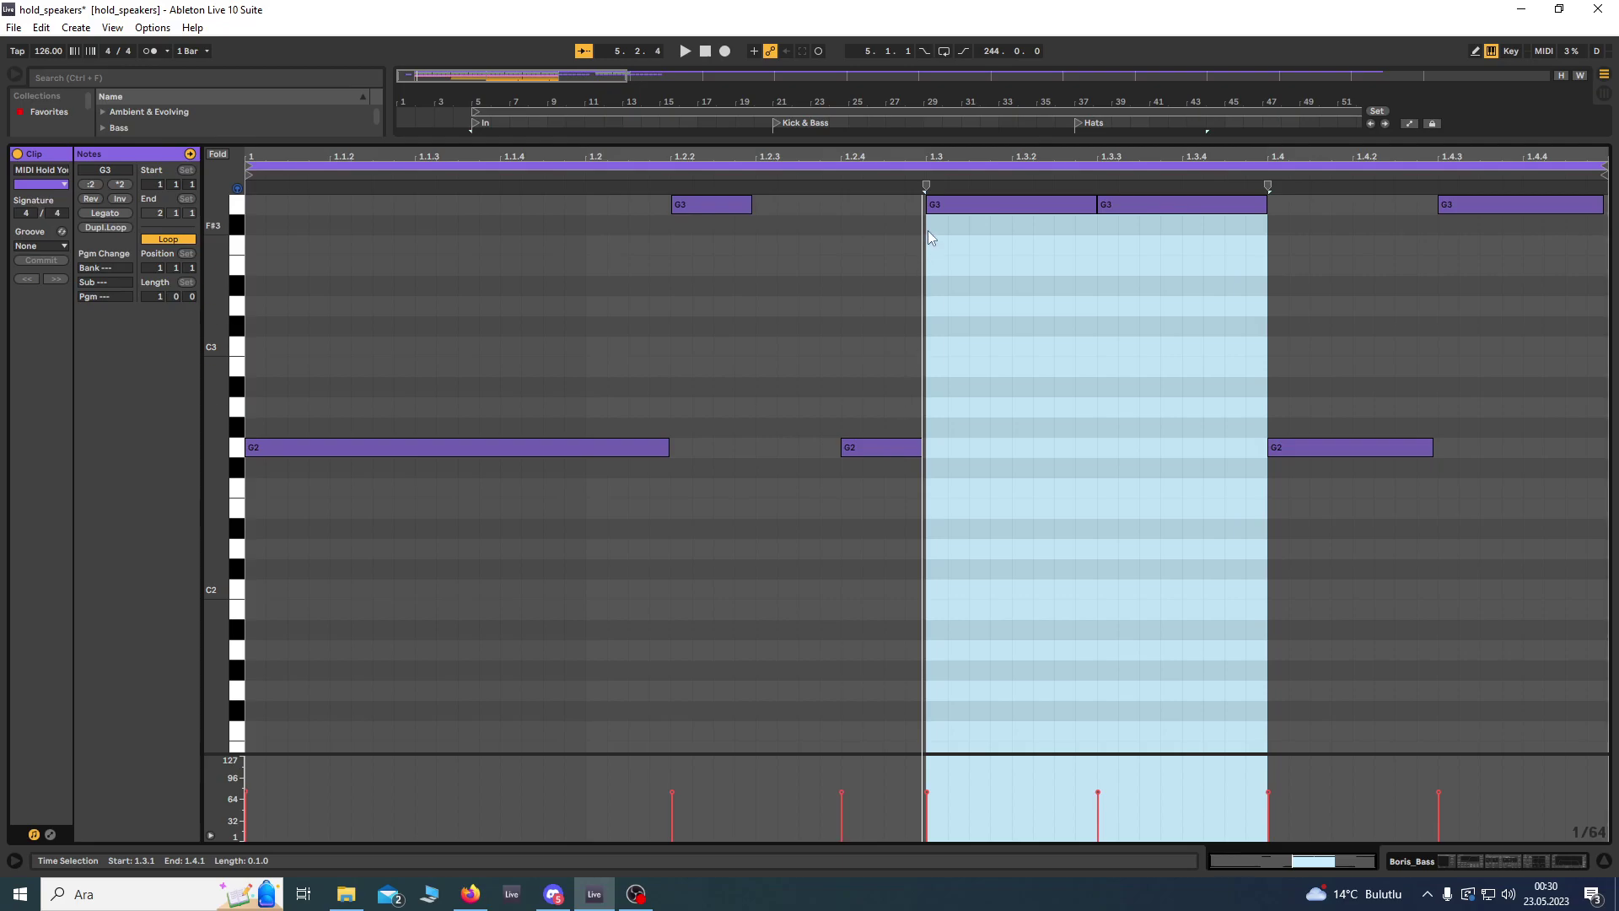
{"action": "key", "text": "ctrl+alt+l"}
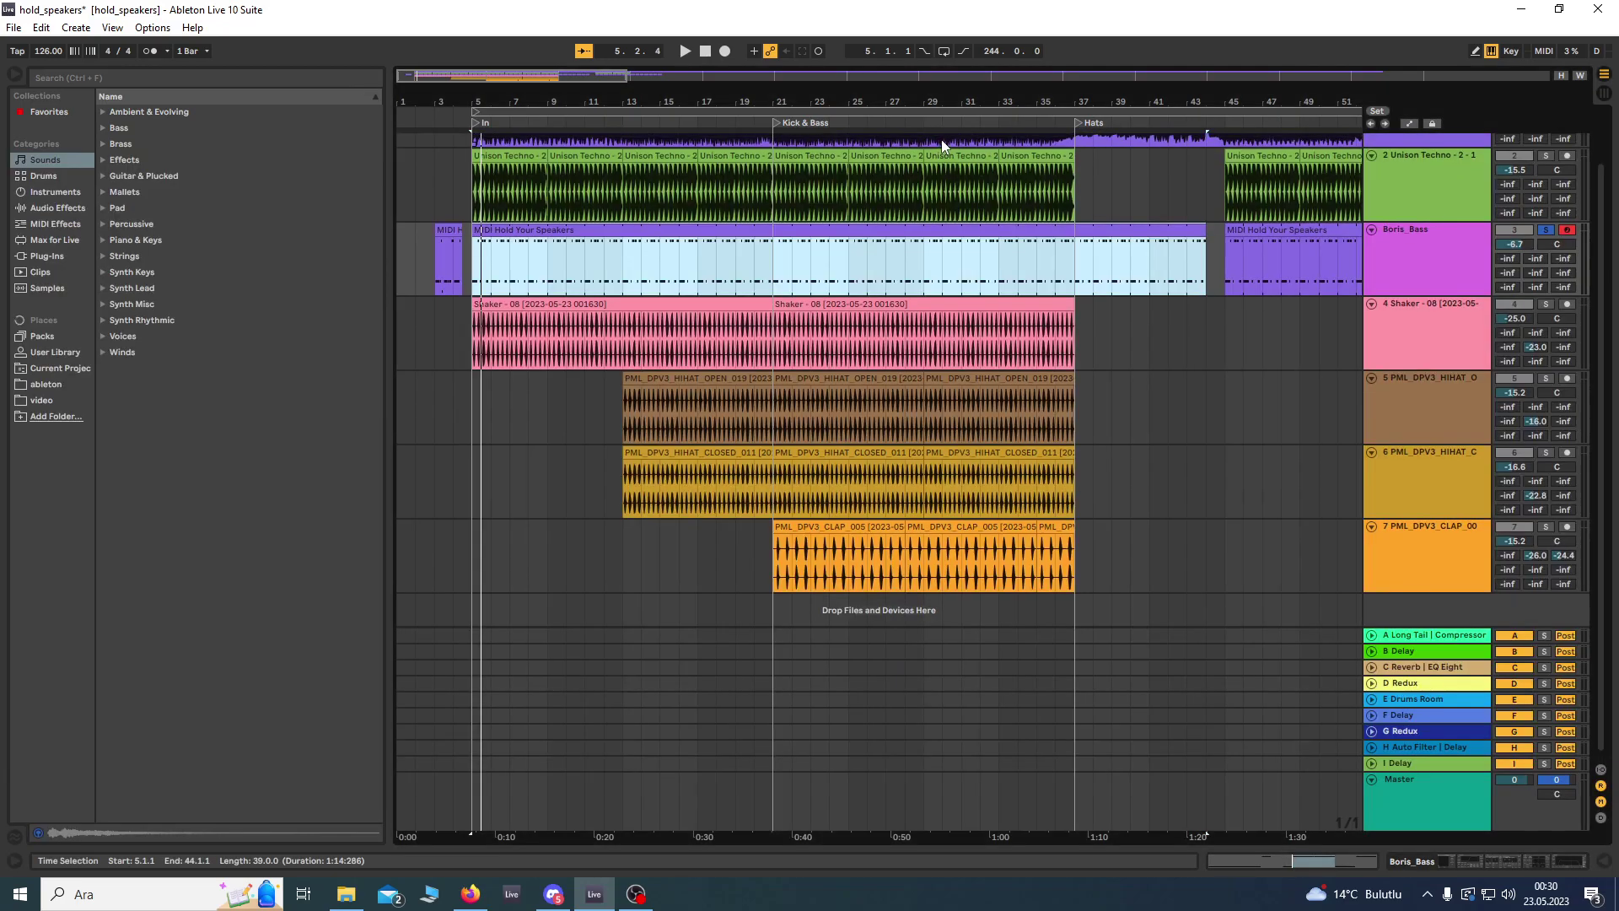
Step: Try moving the G2 note earlier to 1.2.3, then 1.2.2, auditioning each
{"action": "double_click", "coordinate": [1389, 252]}
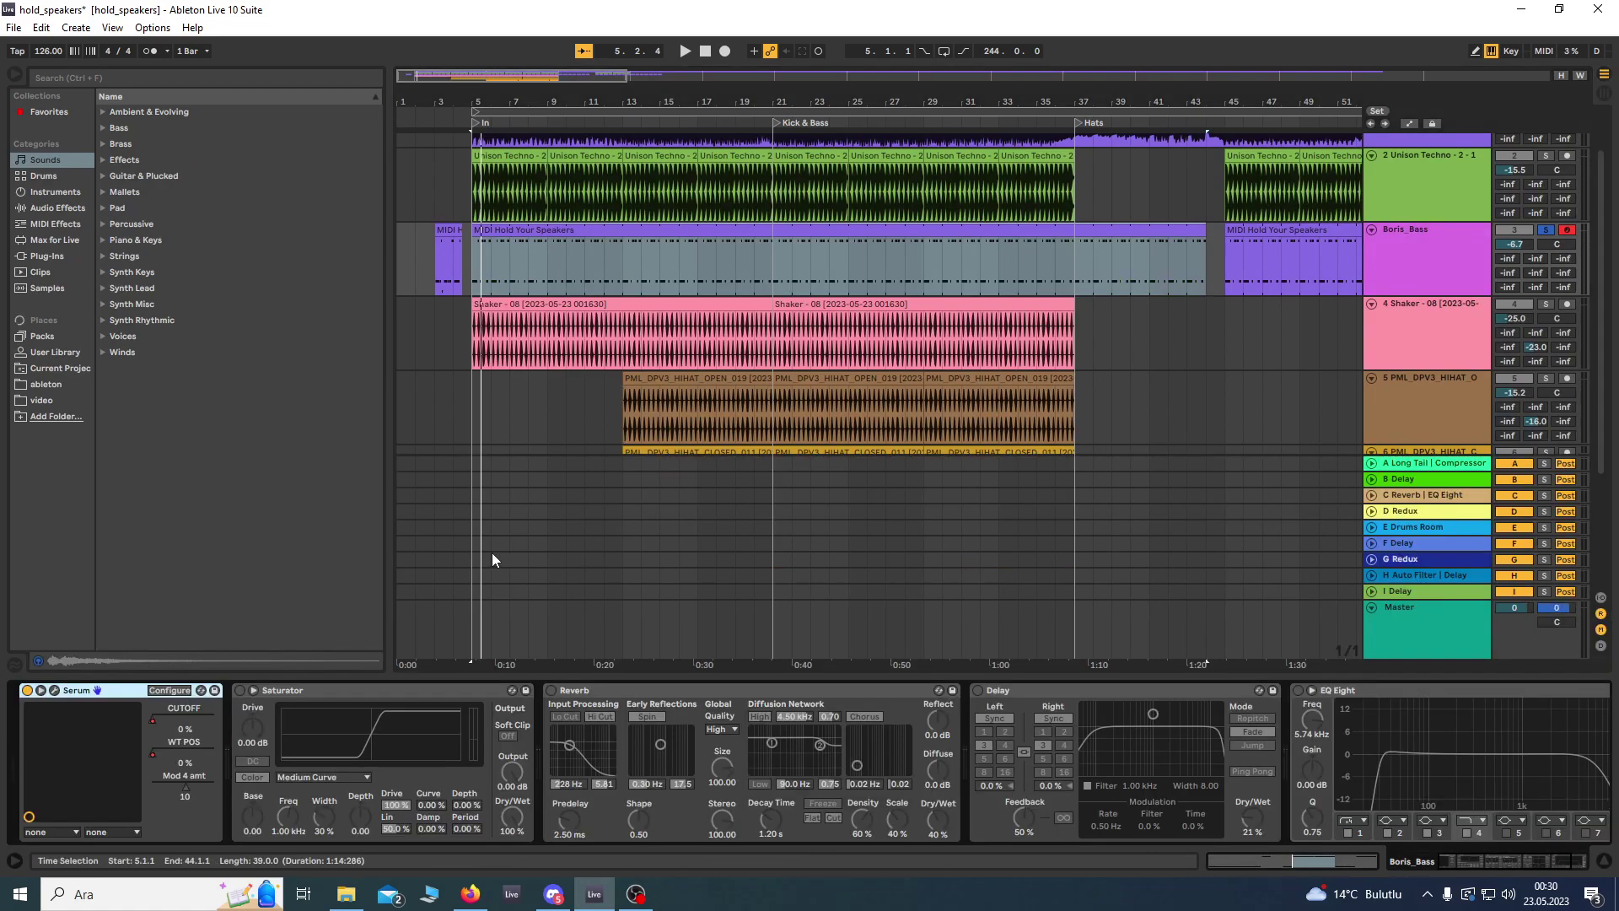
{"action": "double_click", "coordinate": [534, 240]}
{"action": "left_click", "coordinate": [971, 372]}
{"action": "left_click", "coordinate": [871, 448]}
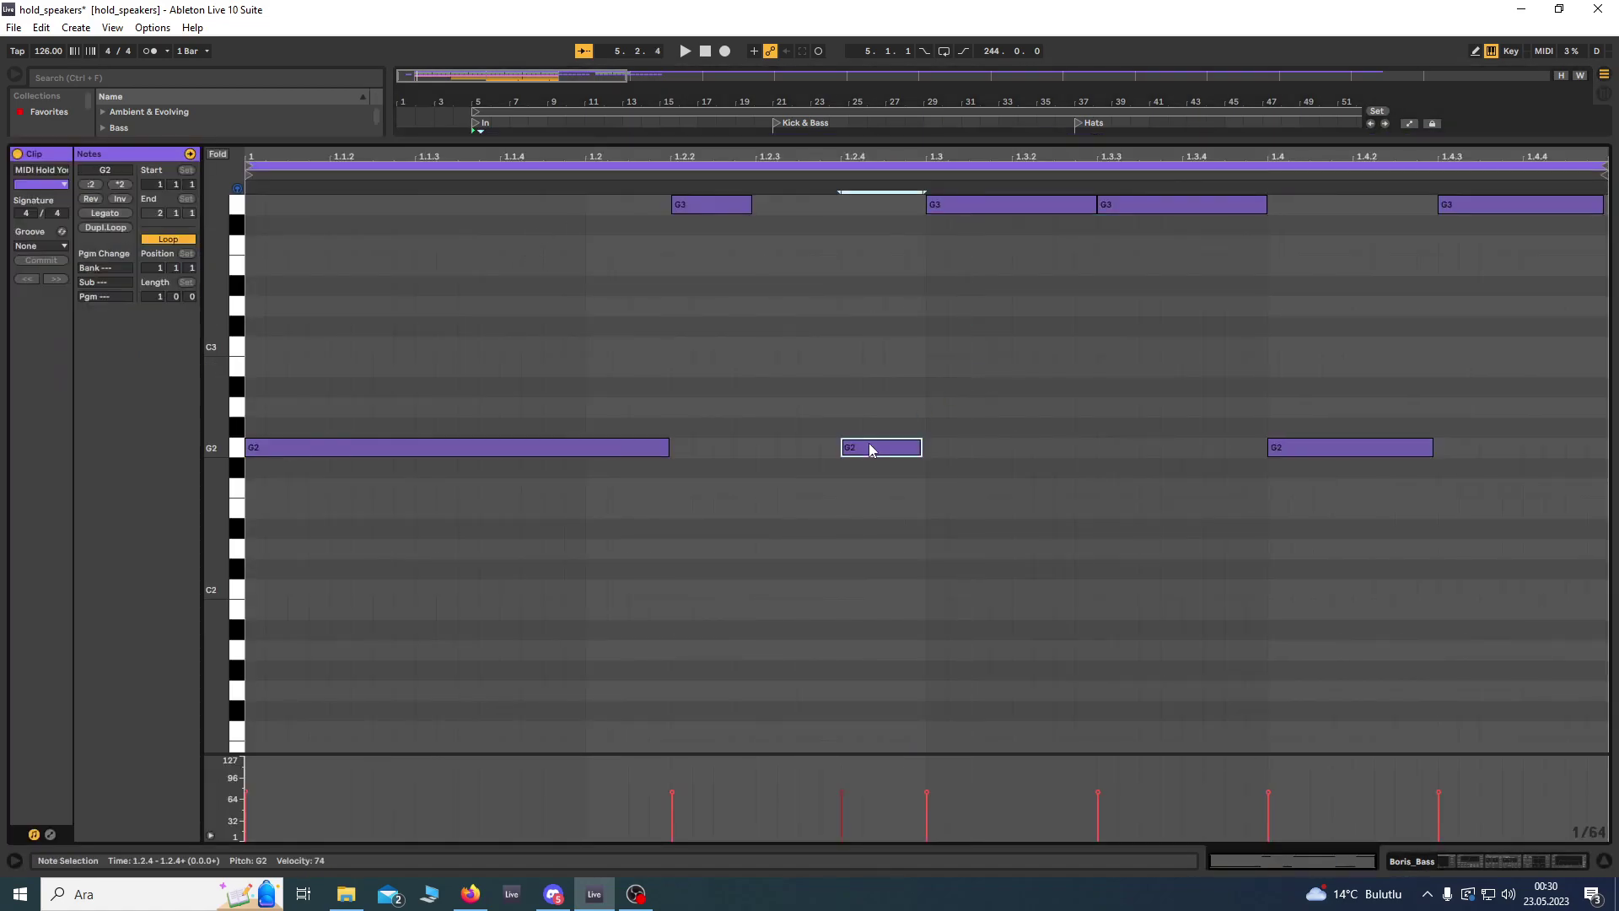
{"action": "left_click_drag", "start_coordinate": [871, 448], "coordinate": [784, 452]}
{"action": "key", "text": "space"}
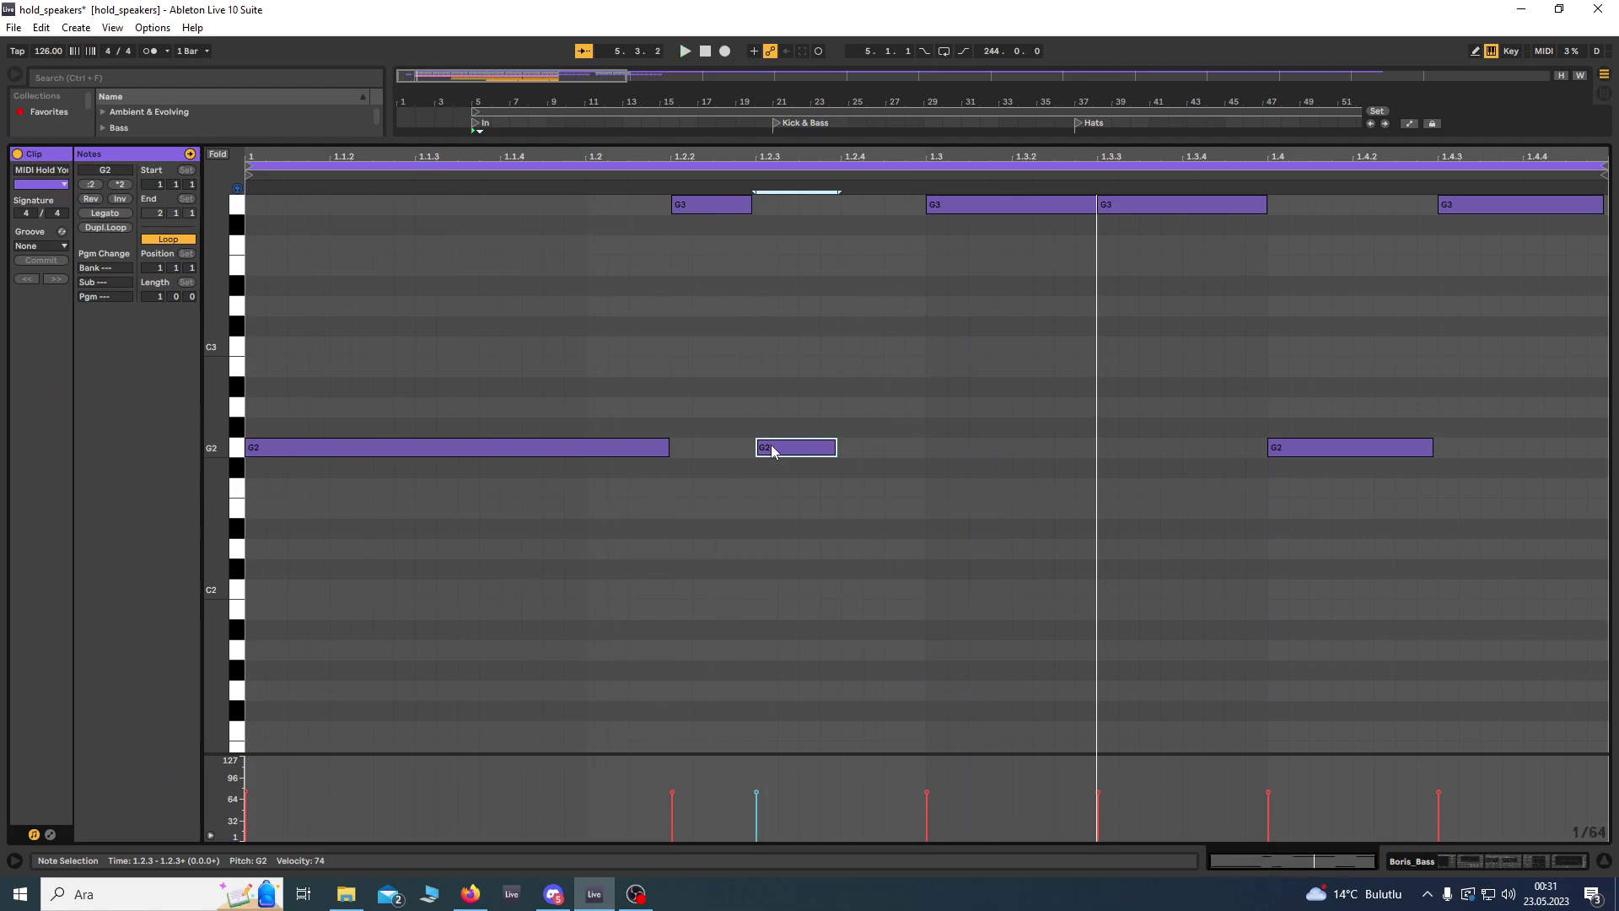
{"action": "left_click_drag", "start_coordinate": [772, 451], "coordinate": [736, 455]}
{"action": "key", "text": "space"}
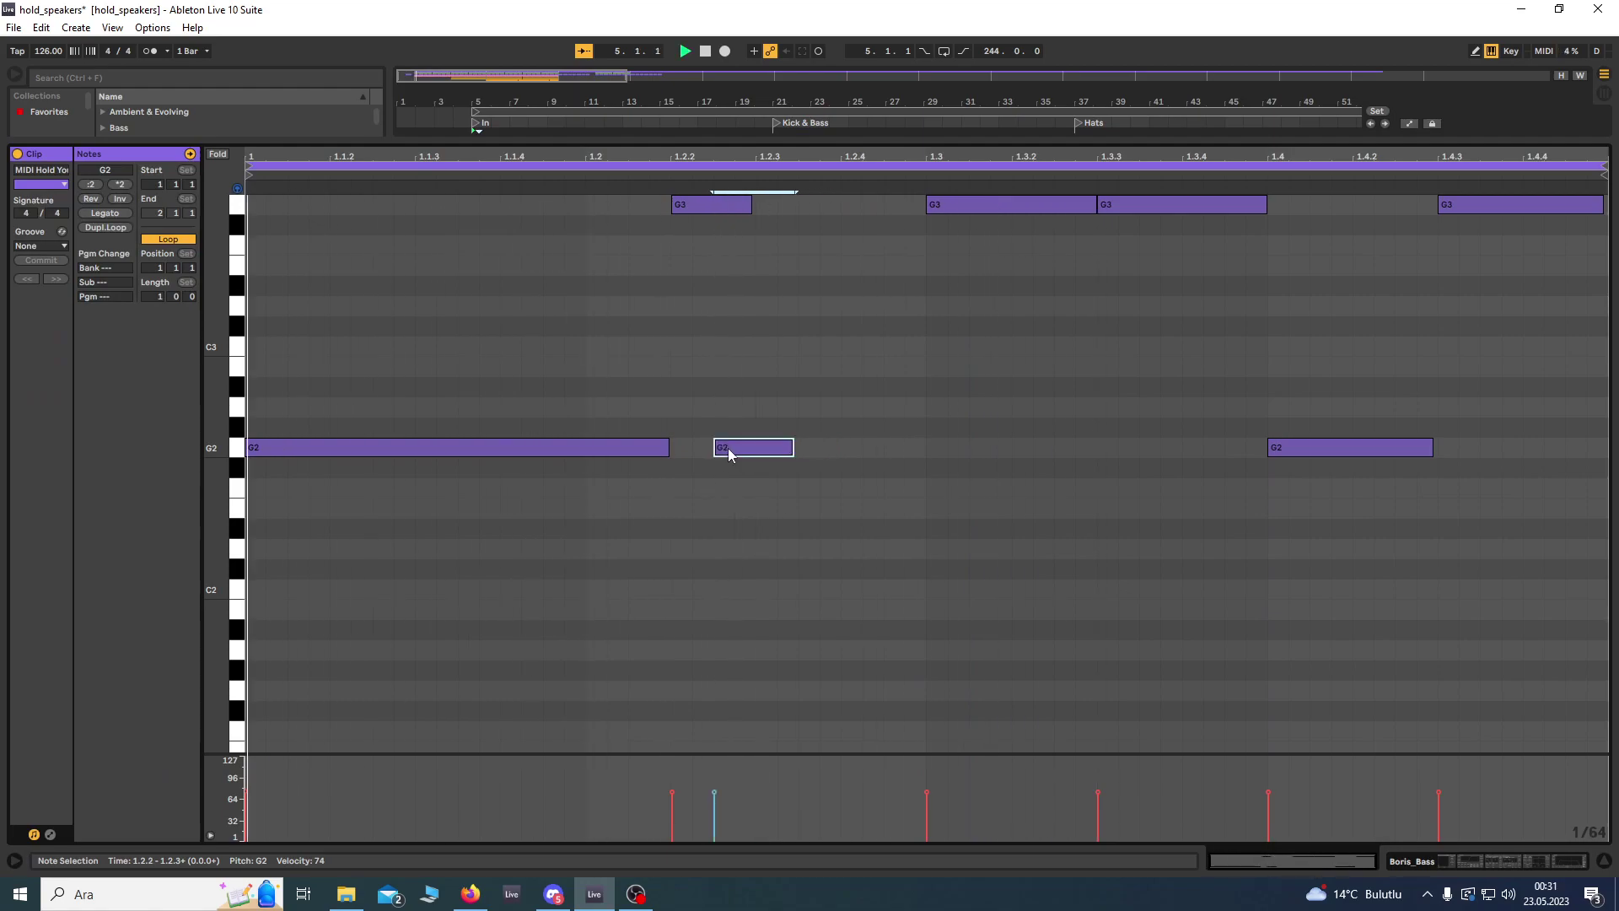
{"action": "key", "text": "space"}
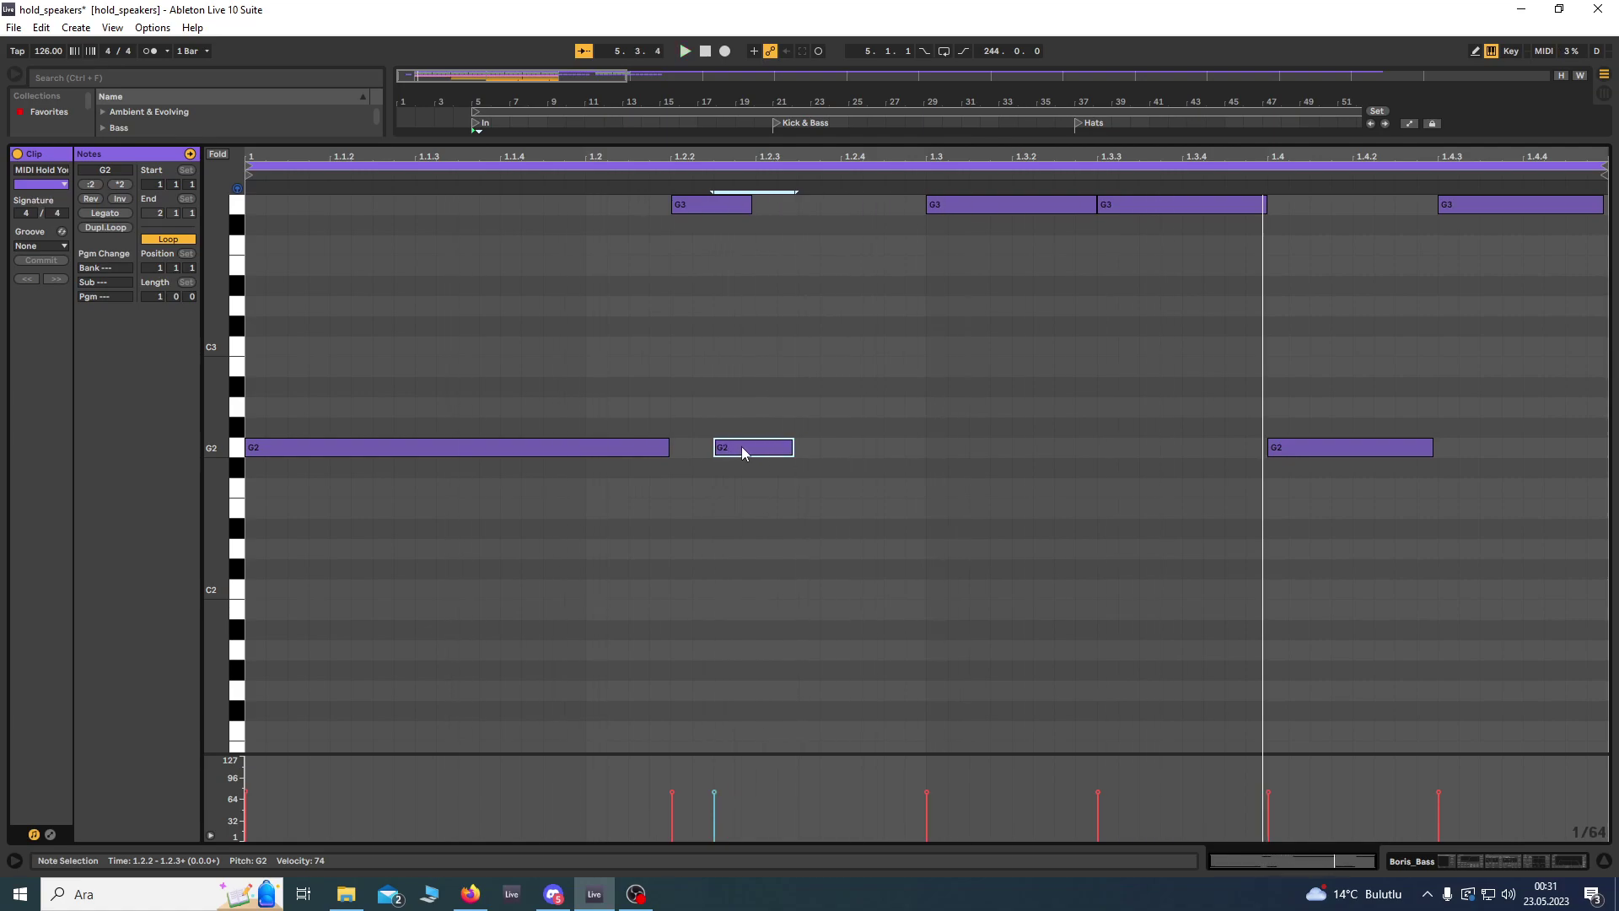
Step: Return the G2 note to 1.2.3, nudge it one sixteenth later, and close the editor
{"action": "key", "text": "Right"}
{"action": "key", "text": "Right"}
{"action": "key", "text": "space"}
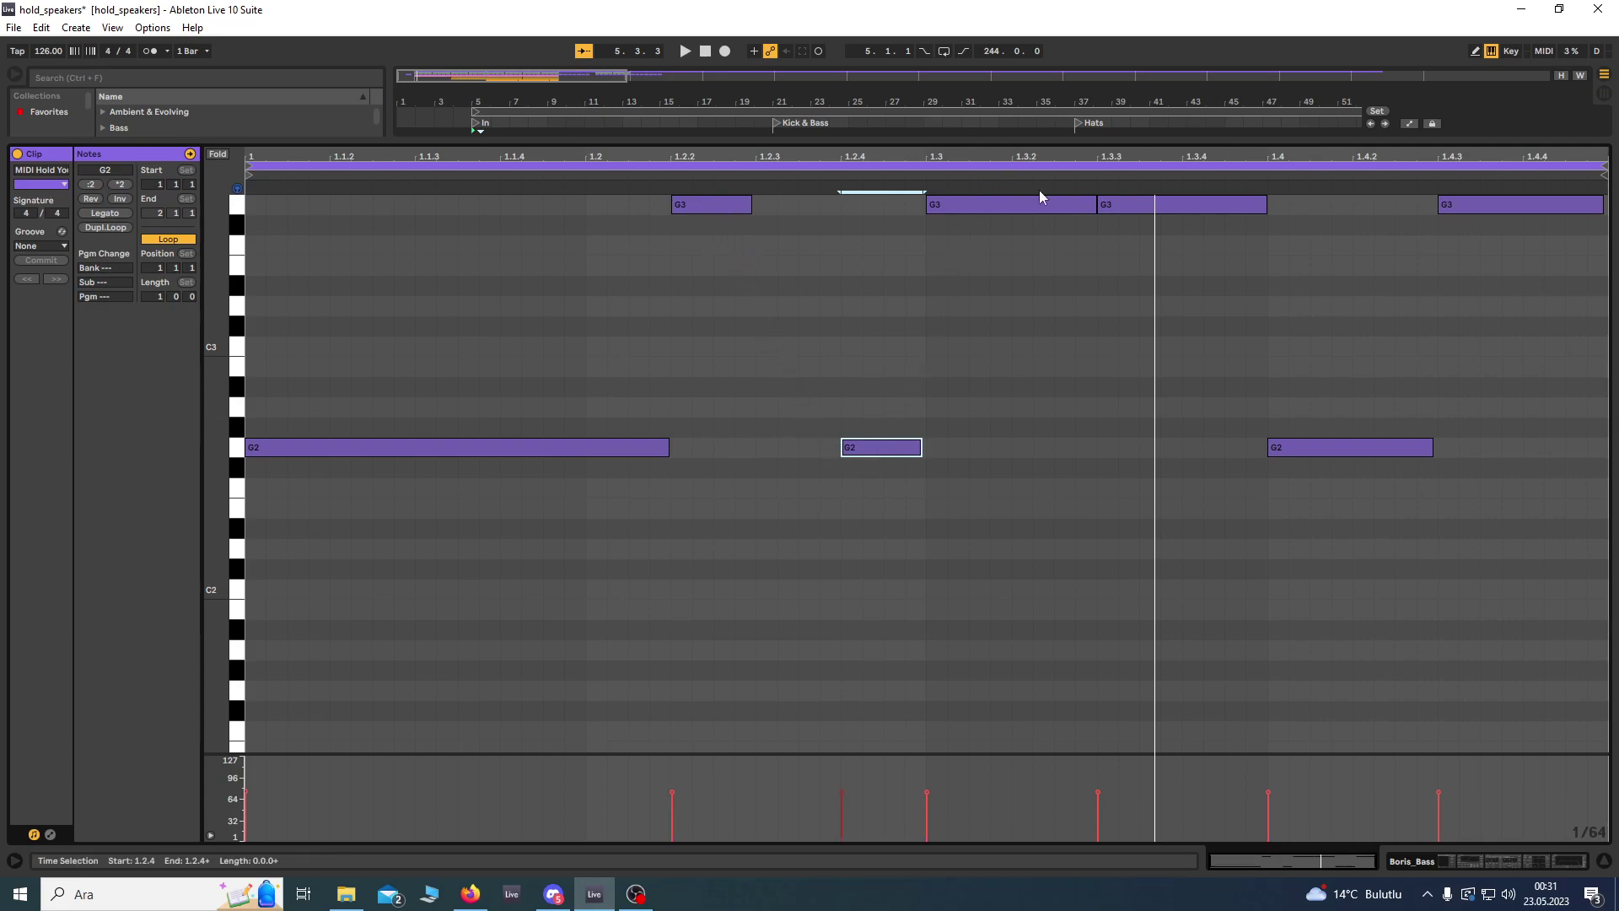
{"action": "left_click_drag", "start_coordinate": [852, 452], "coordinate": [768, 456]}
{"action": "key", "text": "space"}
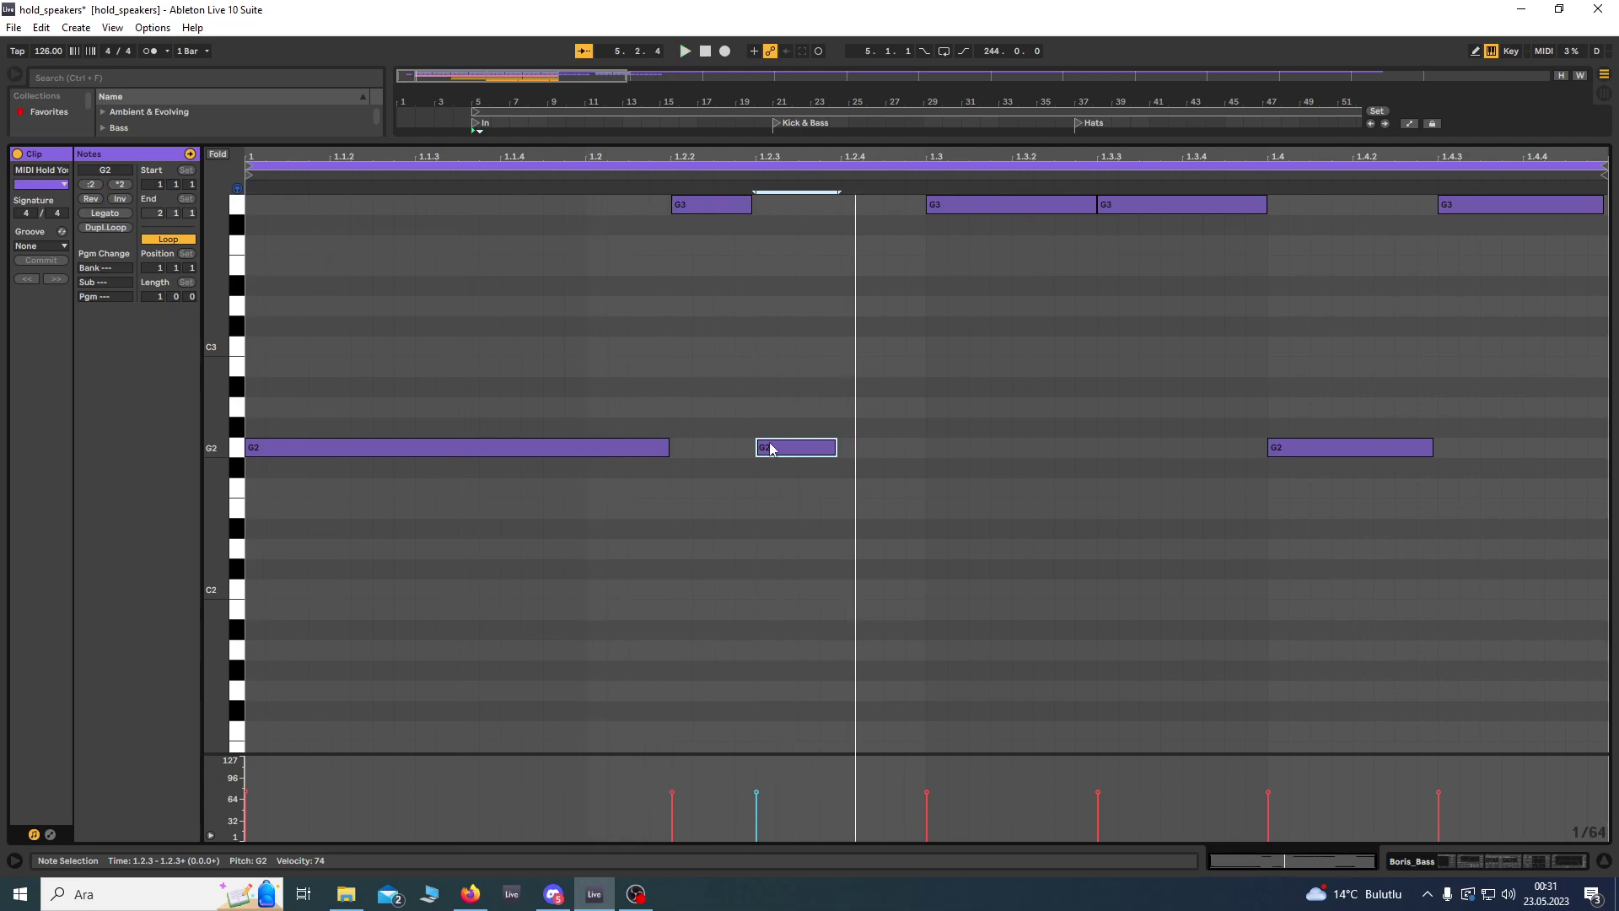
{"action": "key", "text": "Right"}
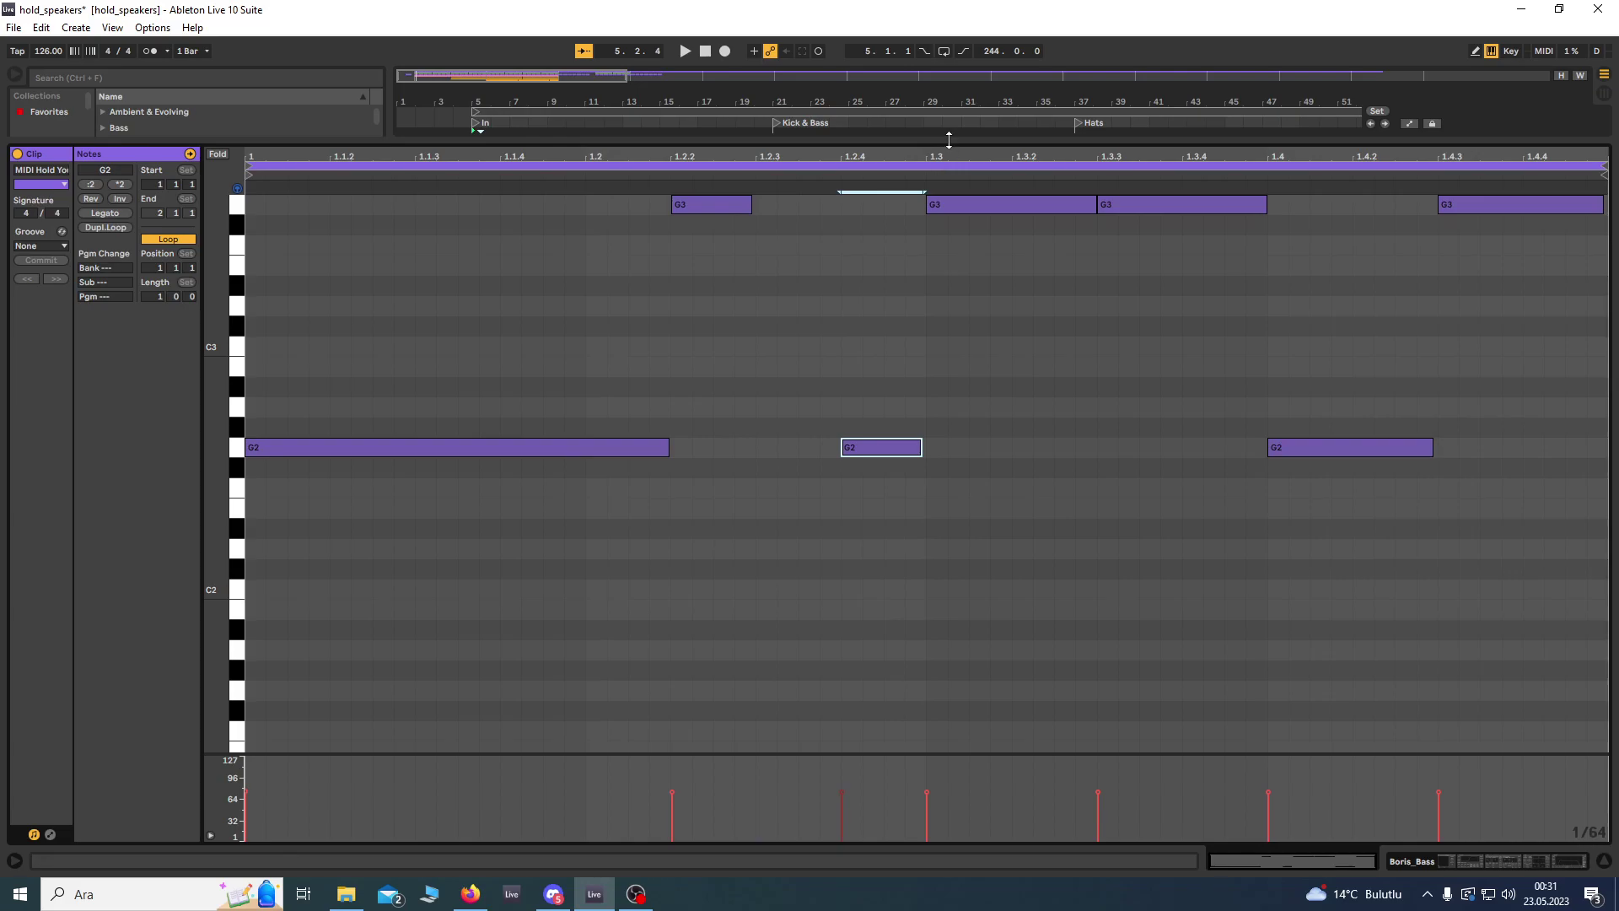
{"action": "key", "text": "ctrl+alt+l"}
{"action": "key", "text": "ctrl+alt+l"}
{"action": "key", "text": "ctrl+alt+l"}
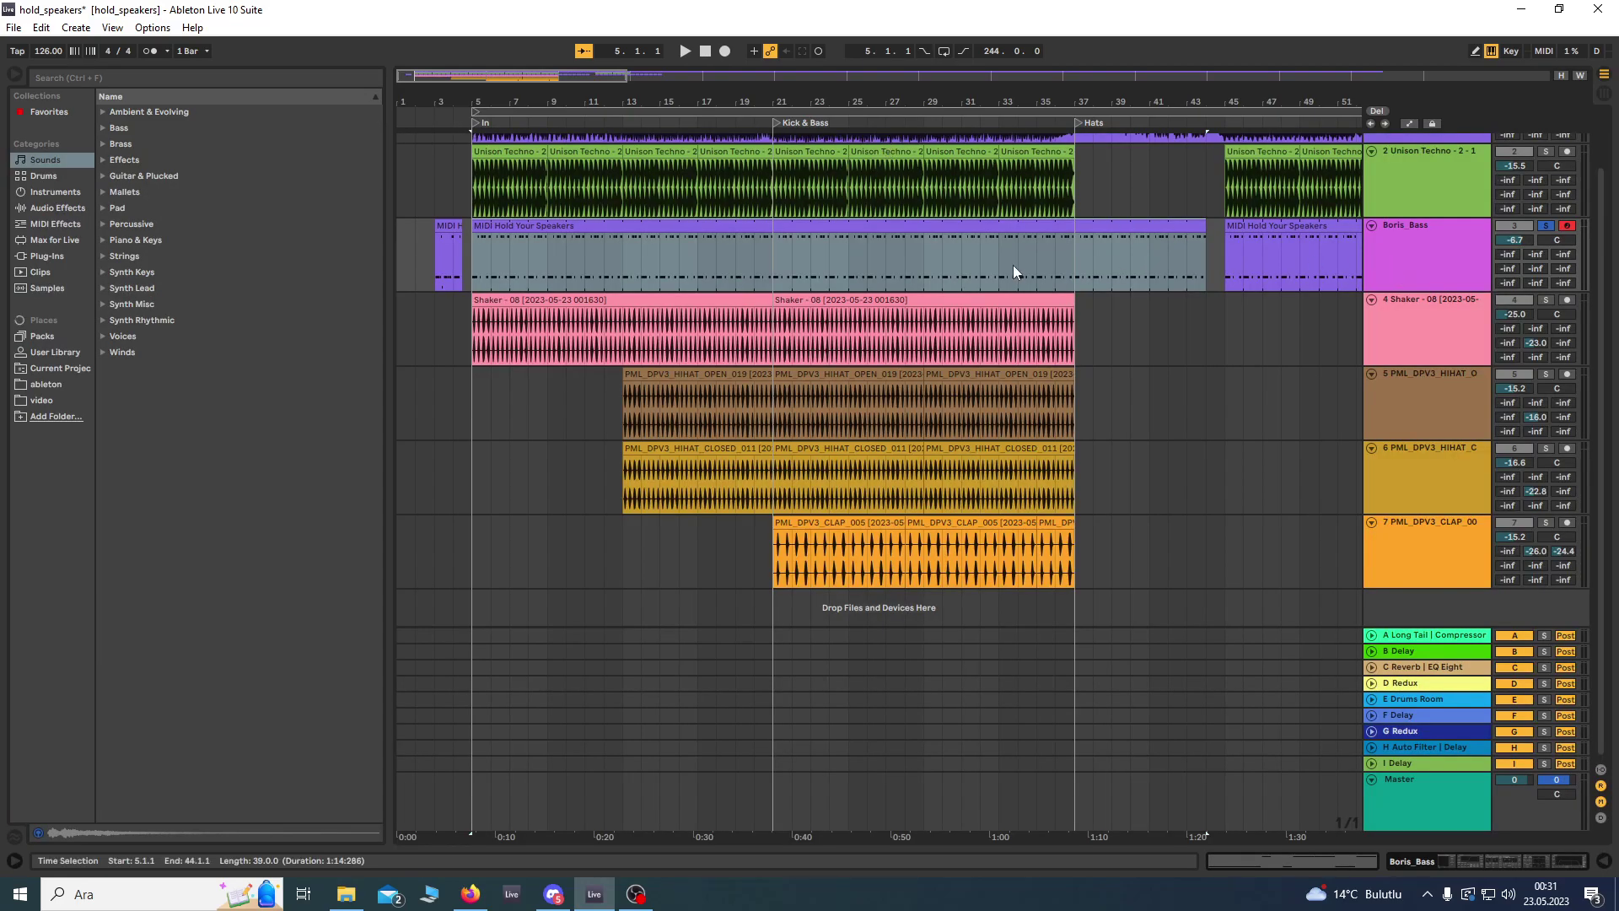
Step: Show Boris_Bass's effects, switch on the Saturator, and A/B it during playback
{"action": "double_click", "coordinate": [1430, 253]}
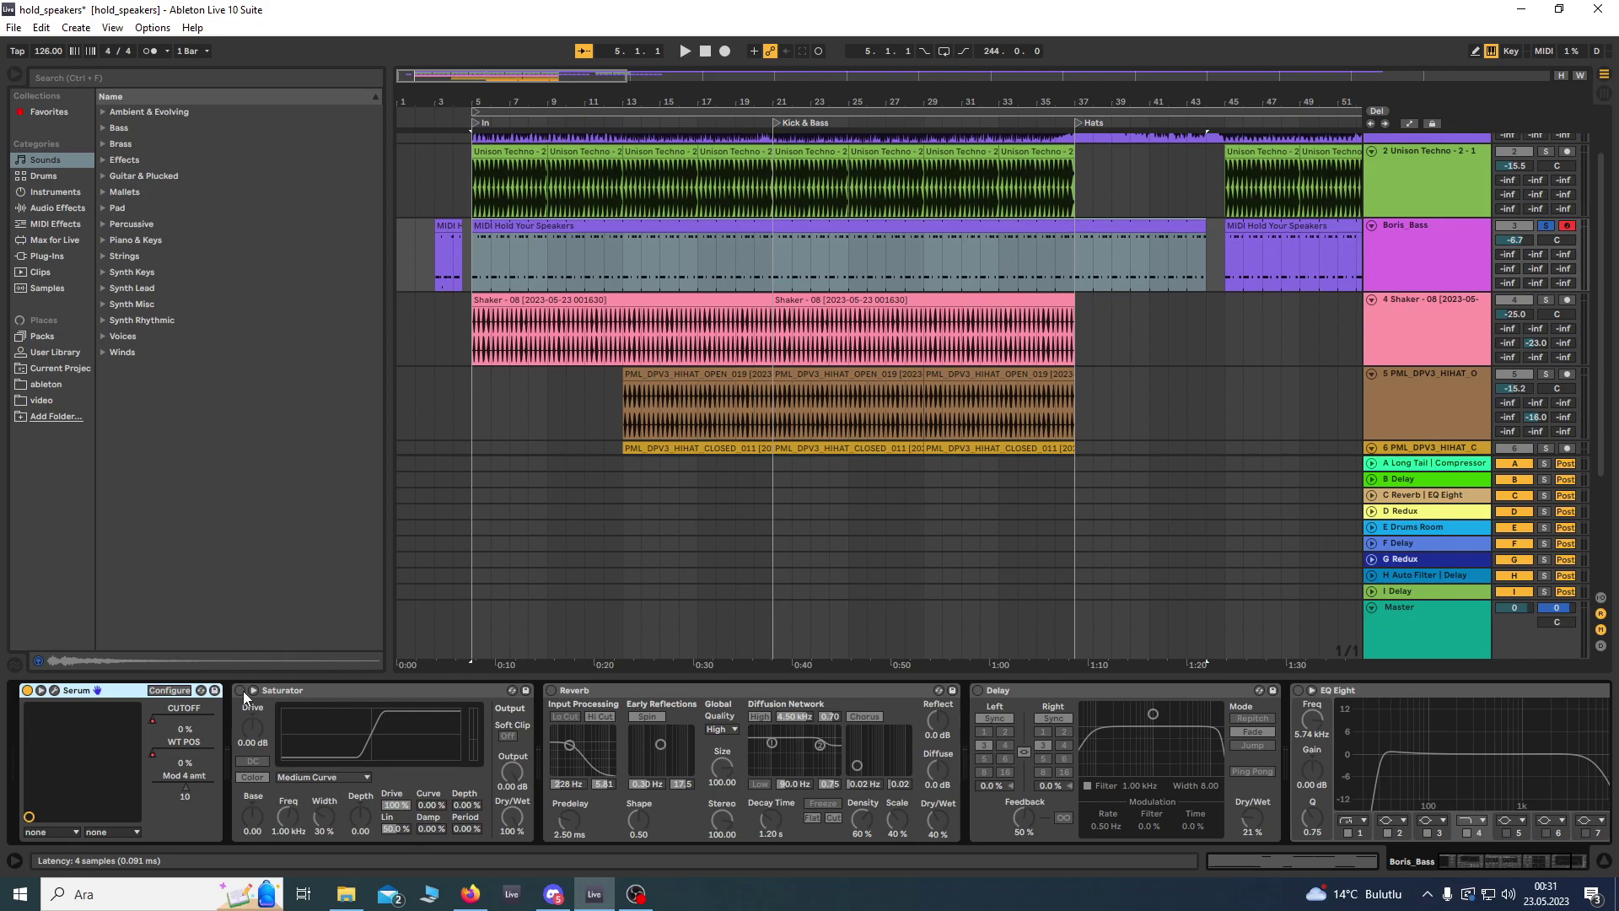
{"action": "key", "text": "space"}
{"action": "left_click", "coordinate": [241, 691]}
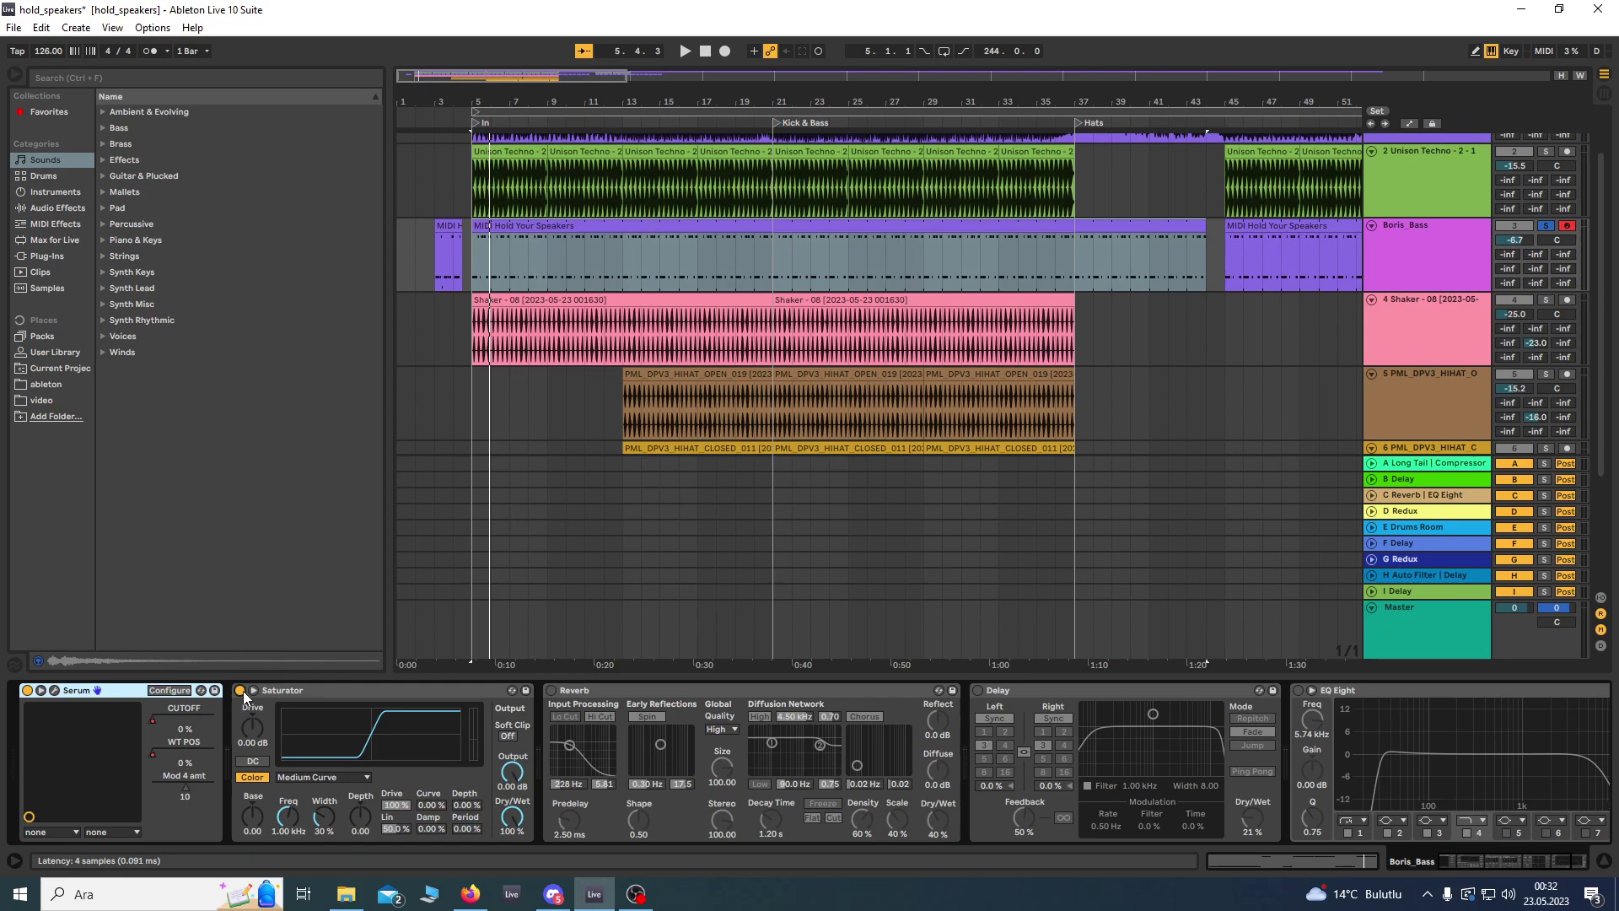
{"action": "key", "text": "space"}
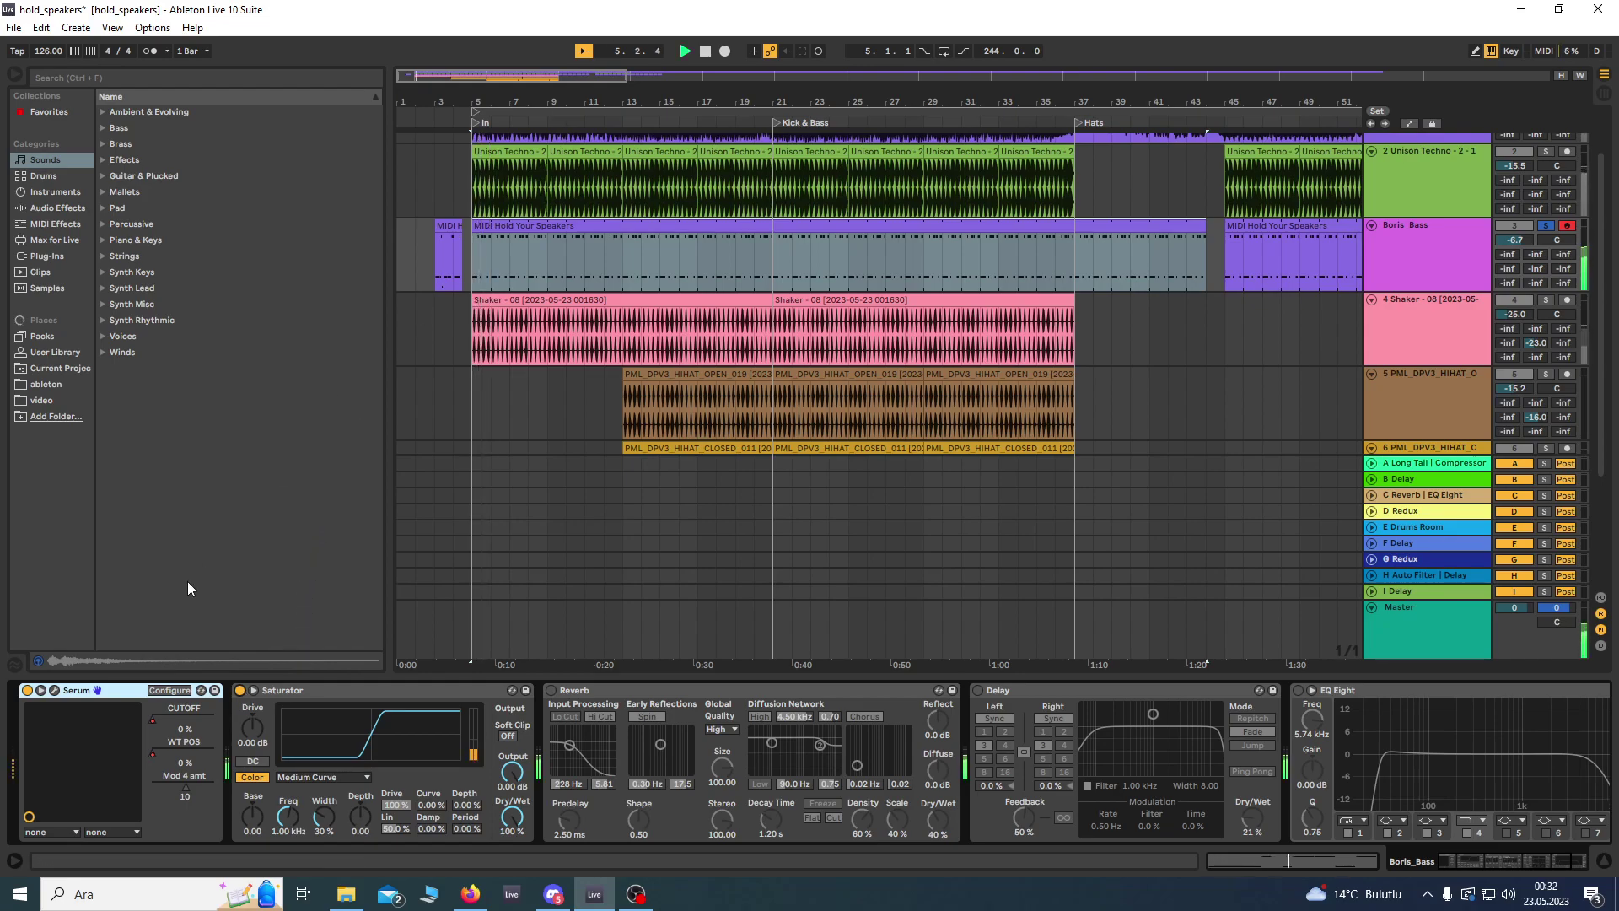
{"action": "left_click", "coordinate": [241, 690]}
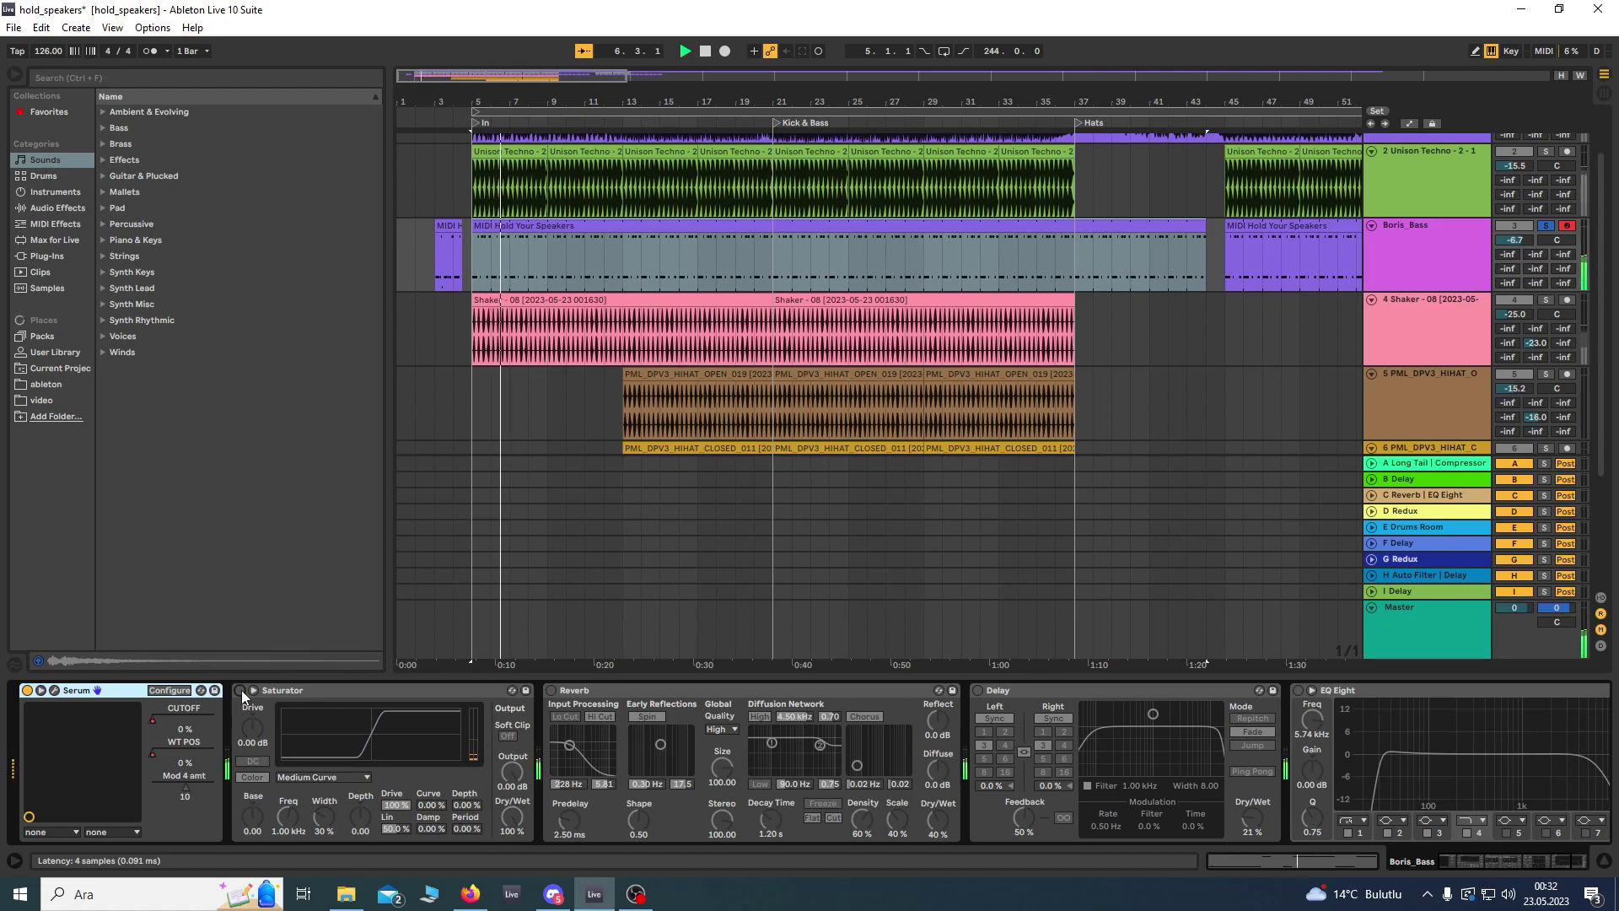
{"action": "left_click", "coordinate": [240, 691]}
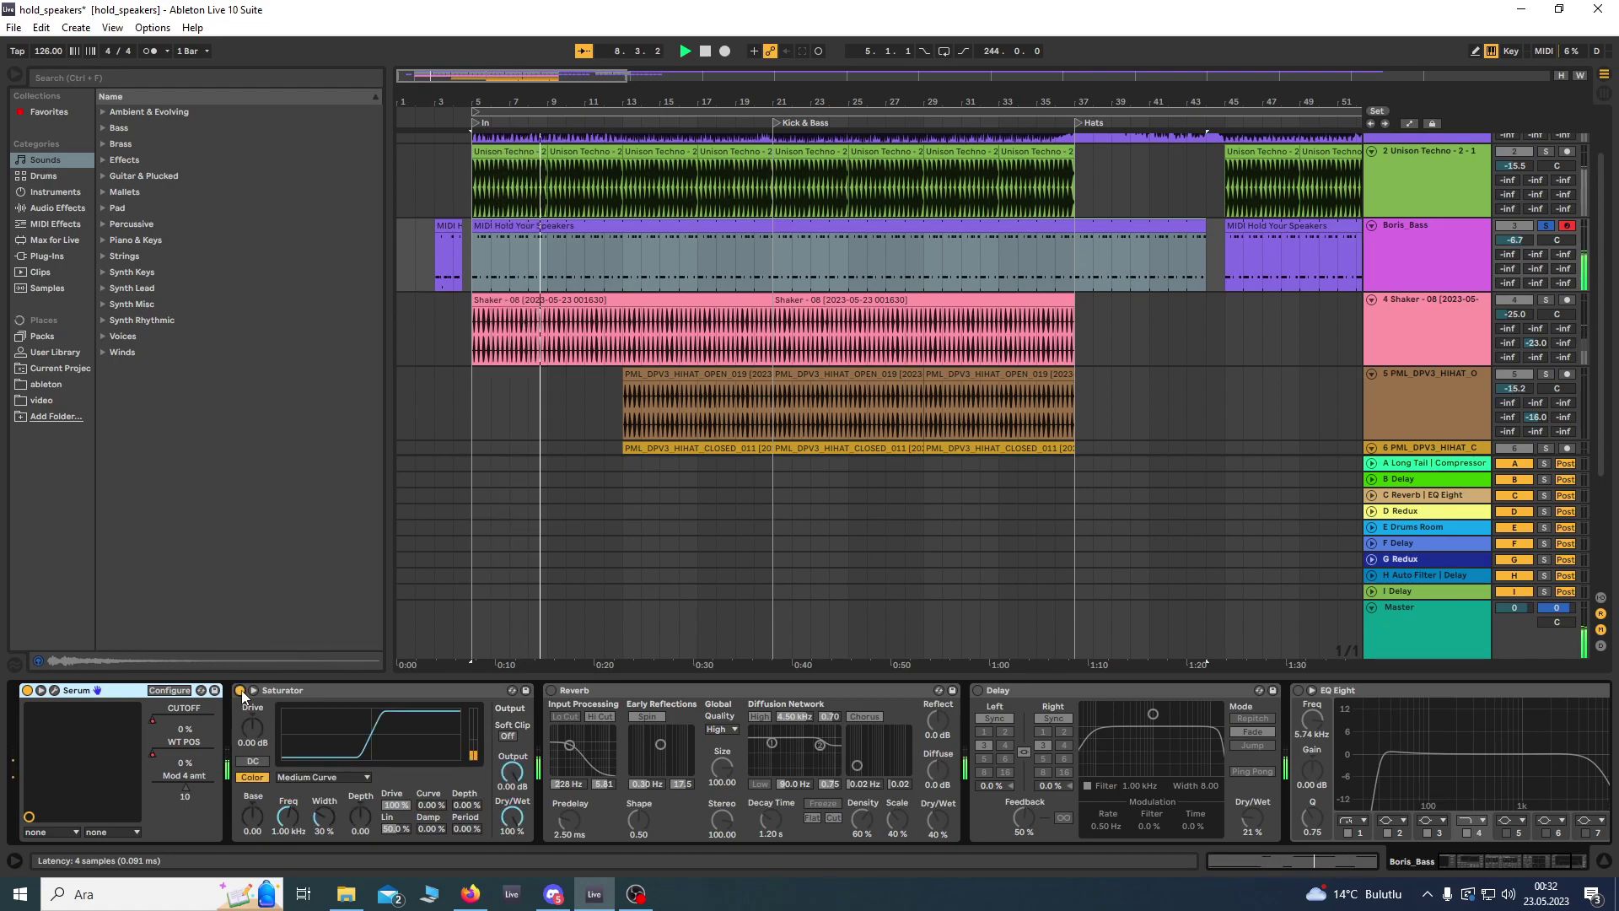
Step: Try the Saturator's Hard Curve, then set it back to Medium Curve
{"action": "left_click", "coordinate": [290, 776]}
{"action": "left_click", "coordinate": [310, 823]}
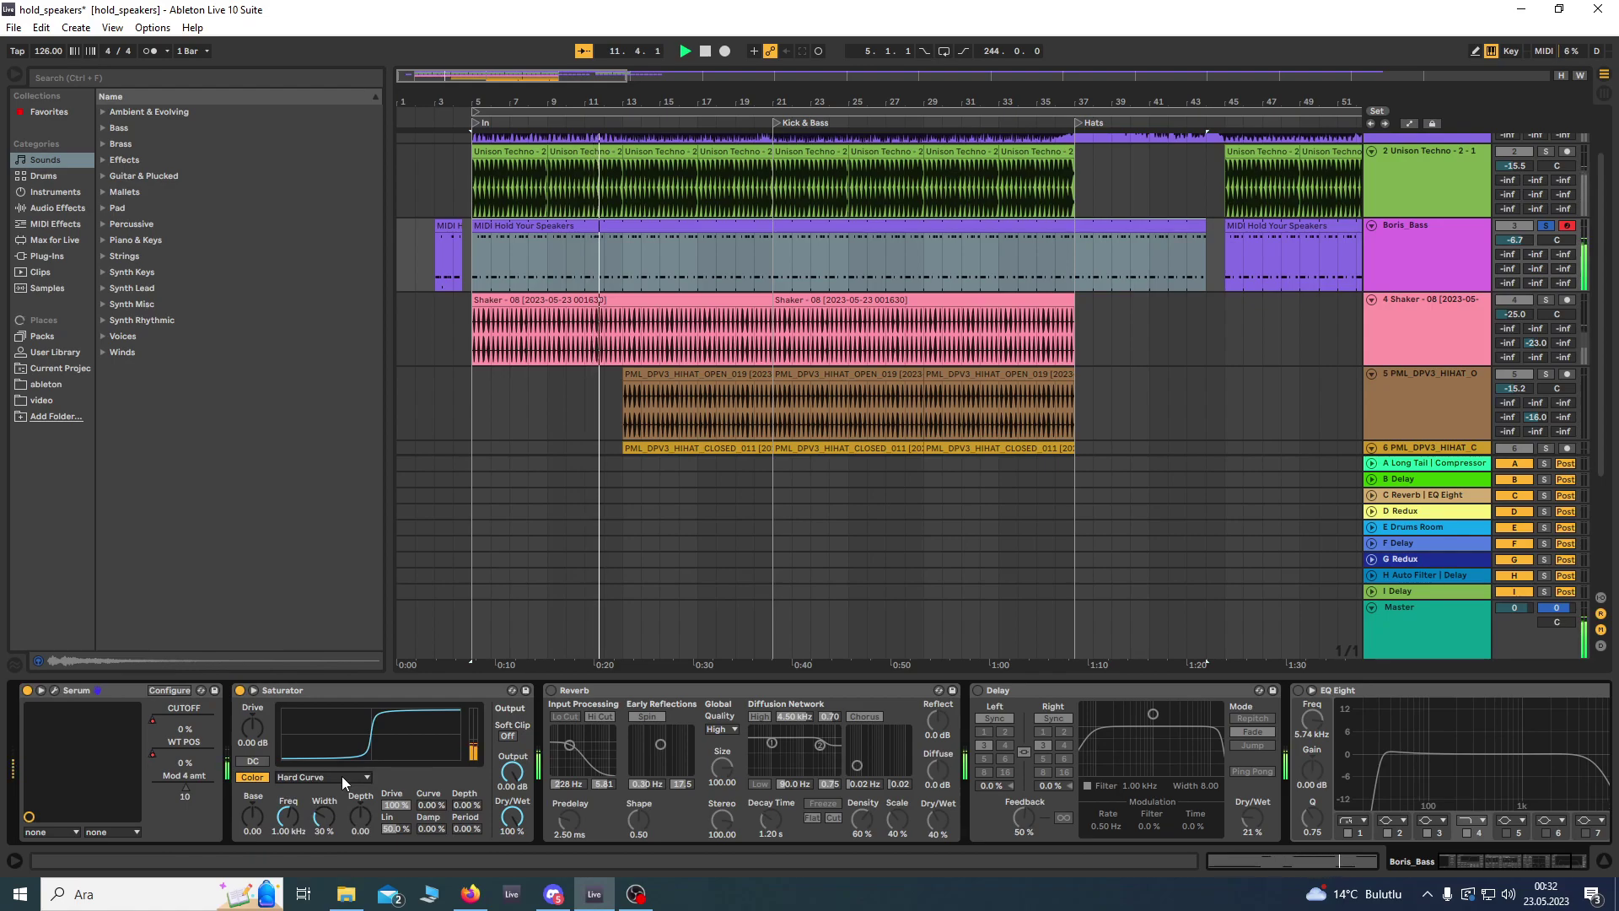
{"action": "left_click", "coordinate": [342, 776]}
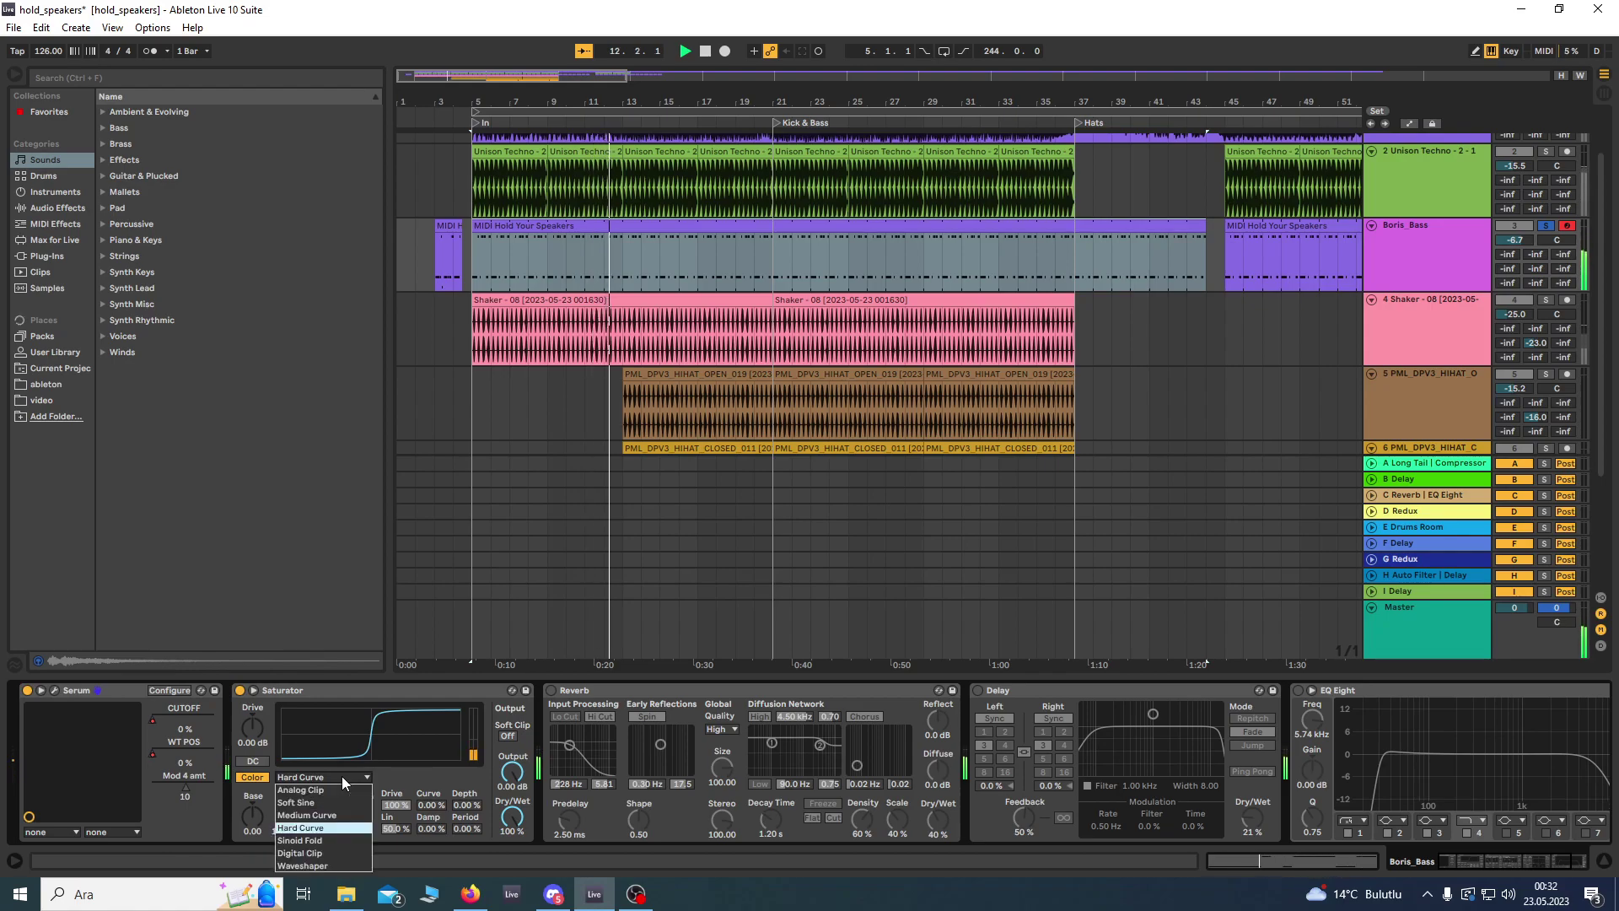
{"action": "left_click", "coordinate": [324, 815]}
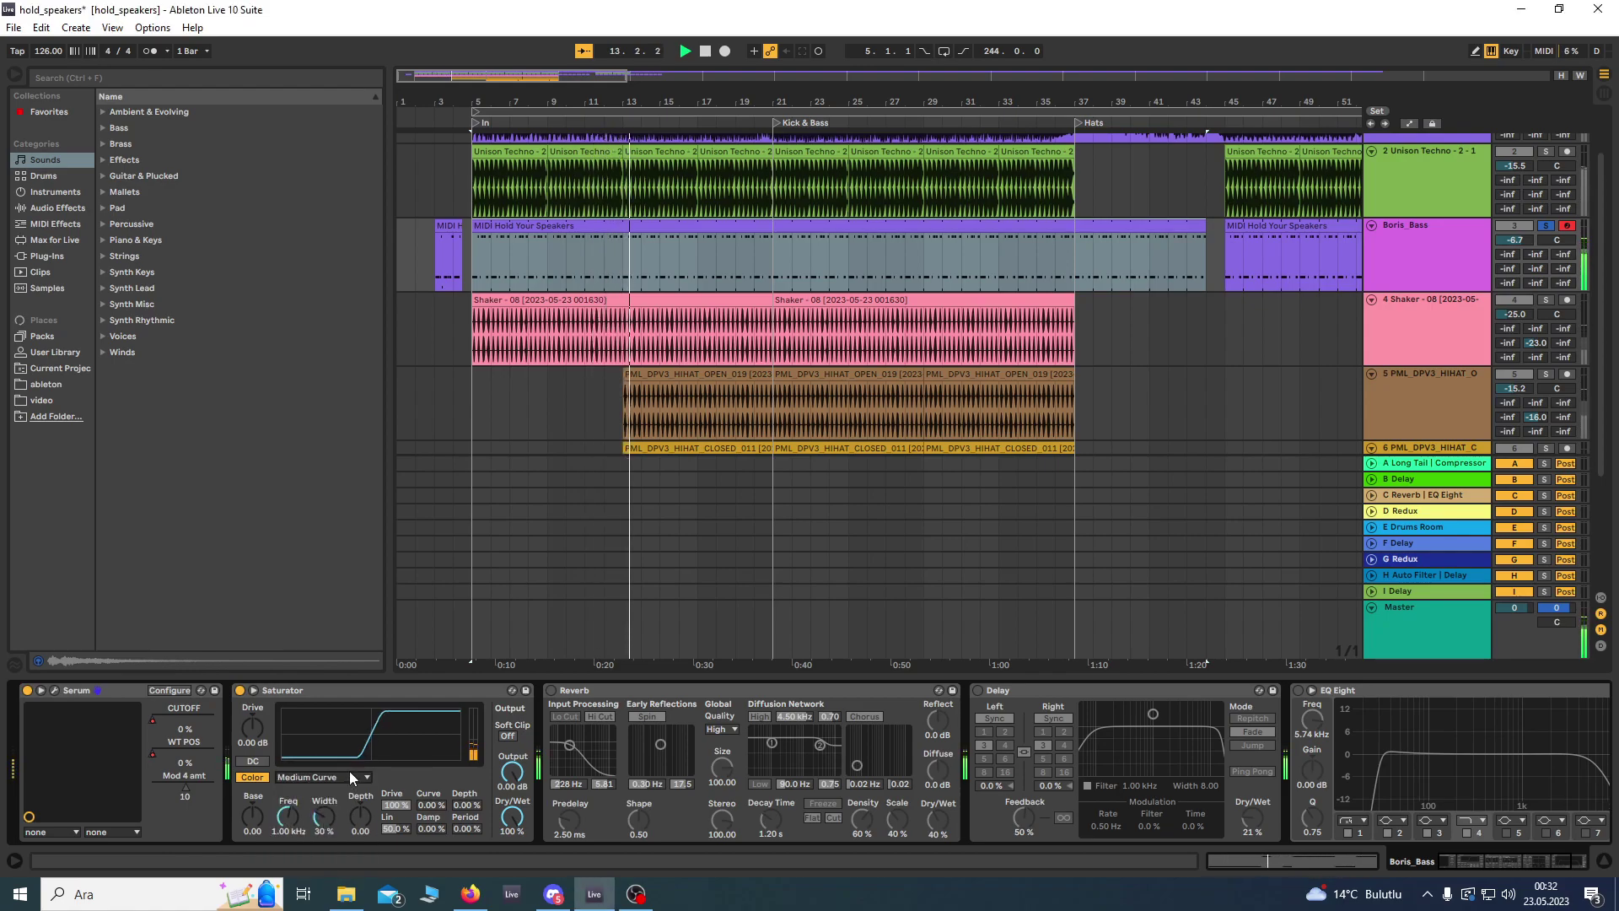
Step: Switch on Boris_Bass's Reverb, then undo a volume raise back to -6.7 dB
{"action": "left_click", "coordinate": [551, 691]}
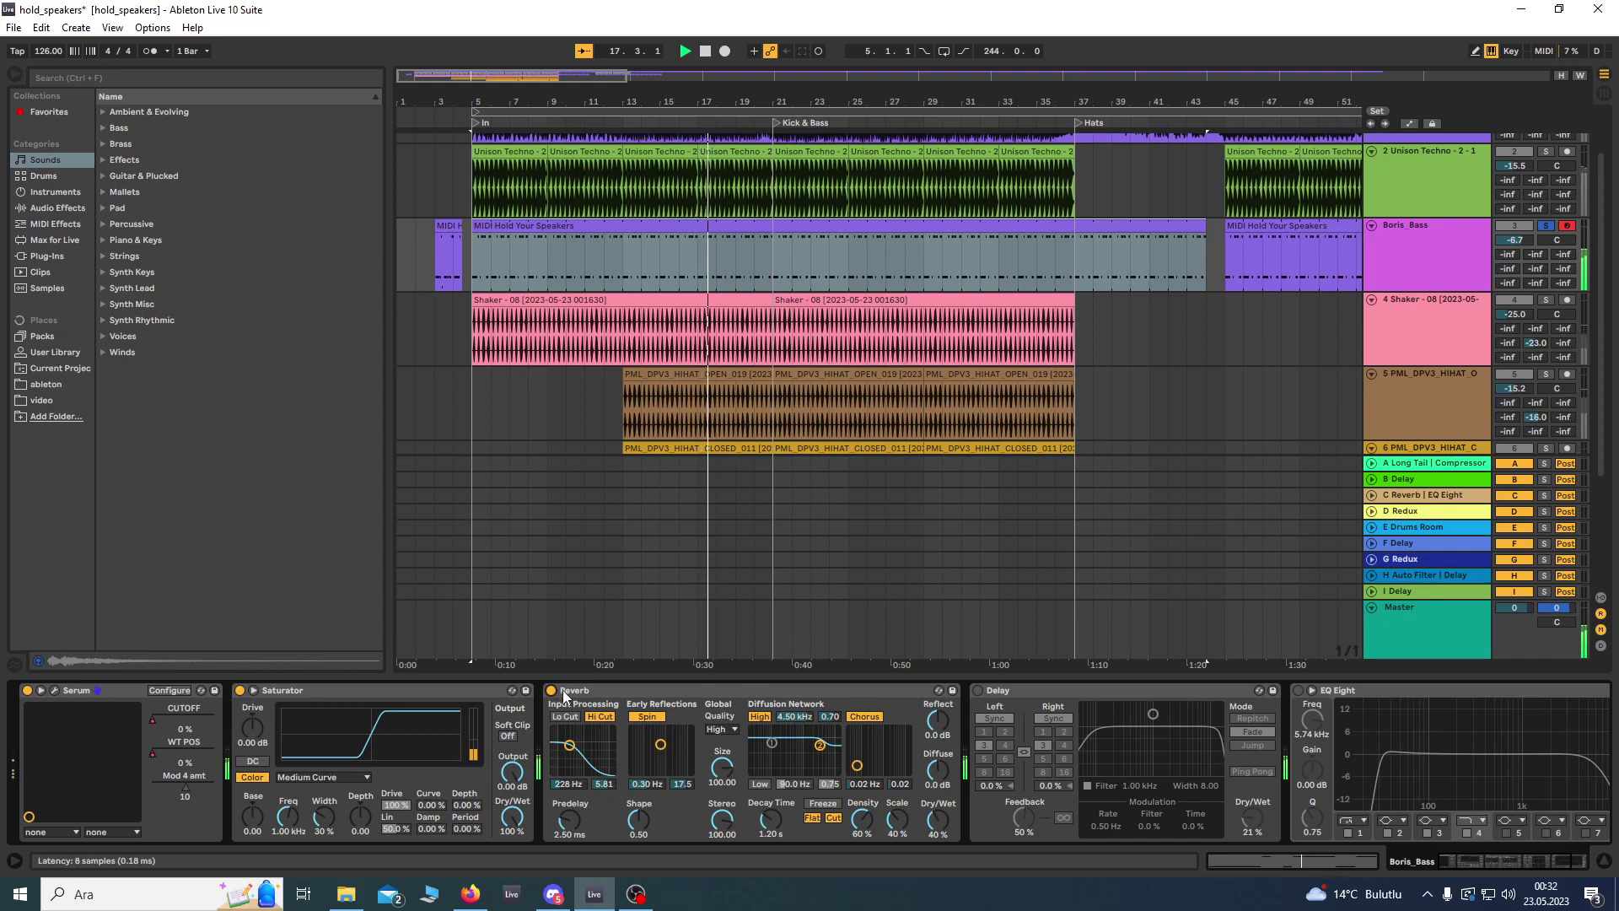
{"action": "left_click", "coordinate": [553, 693]}
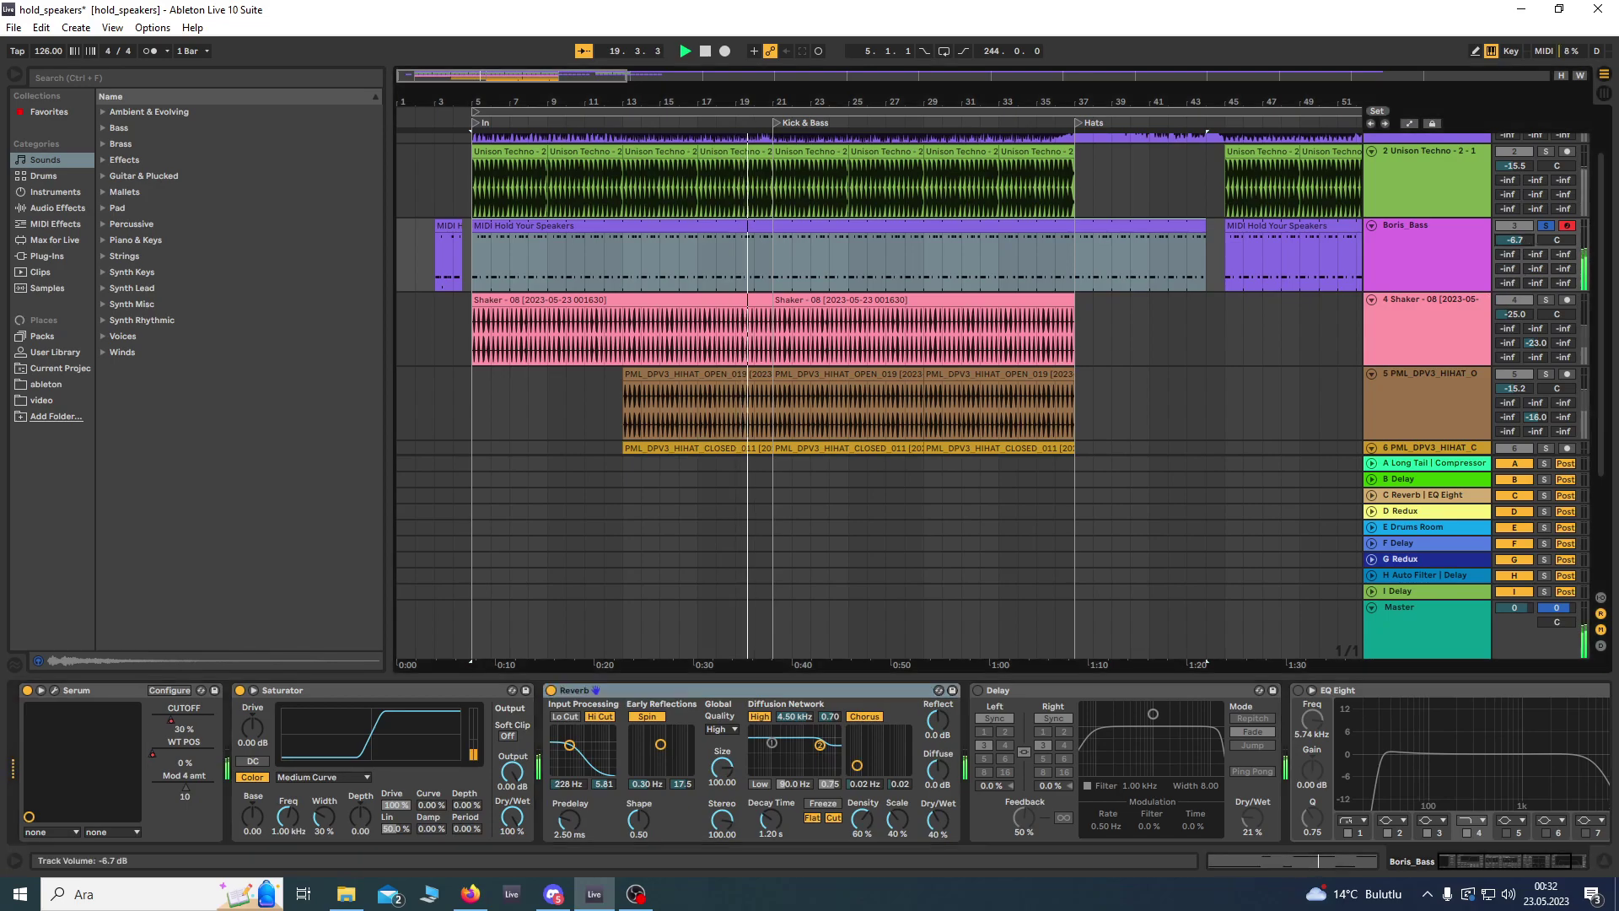
{"action": "left_click_drag", "start_coordinate": [1515, 239], "coordinate": [1516, 202]}
{"action": "key", "text": "ctrl+z"}
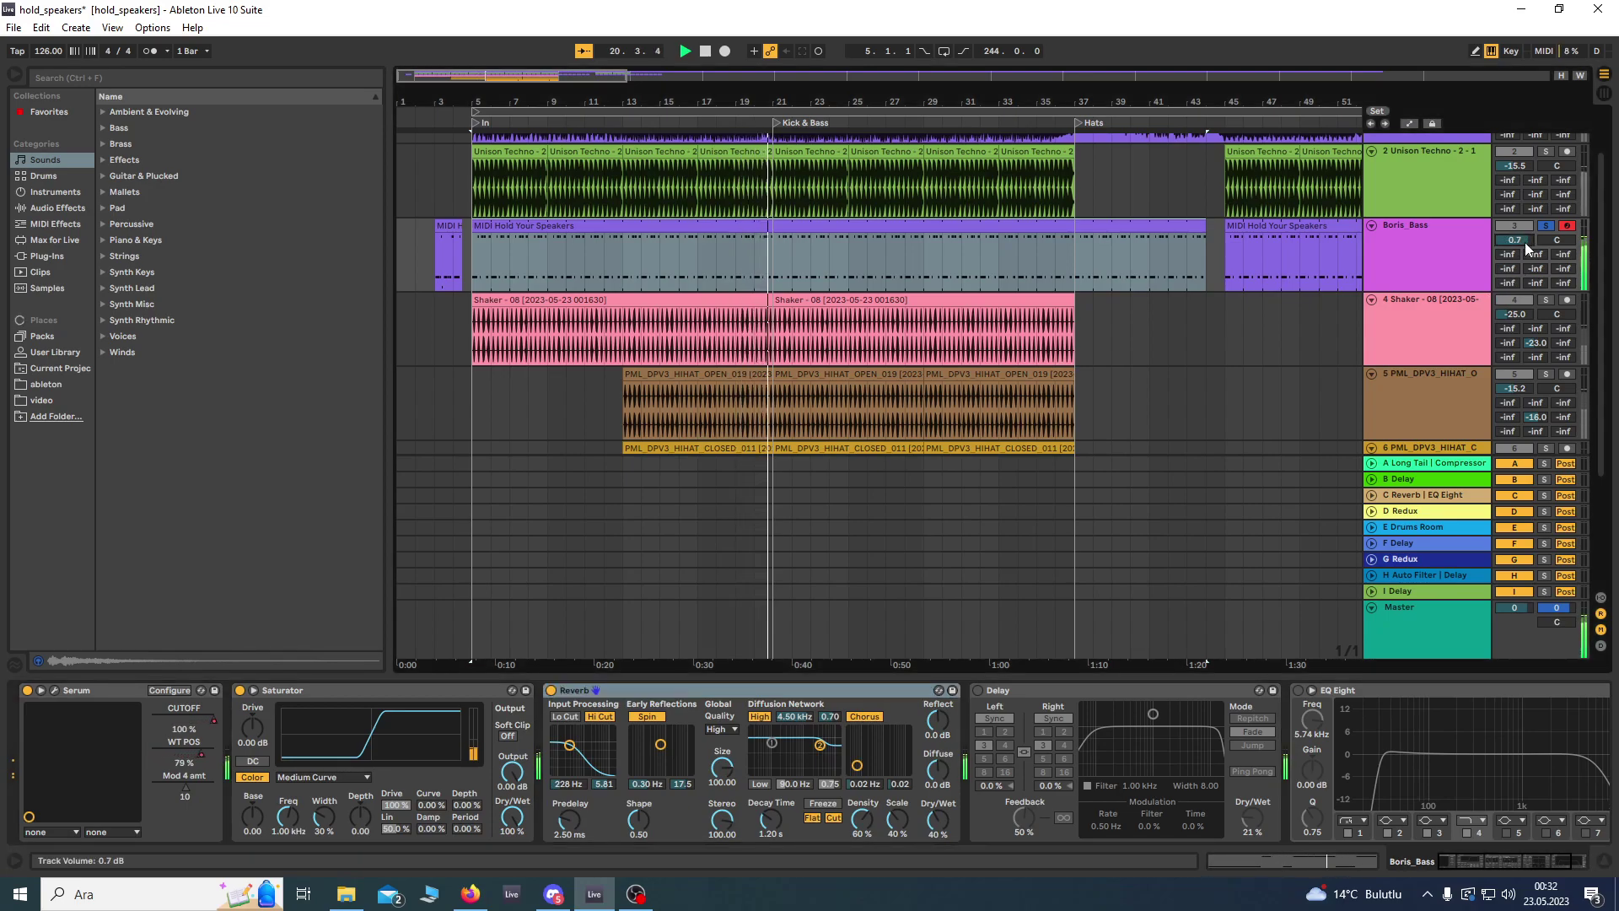
Step: Switch on the Delay and open the Hold Your Speakers MIDI clip's notes
{"action": "left_click", "coordinate": [978, 691]}
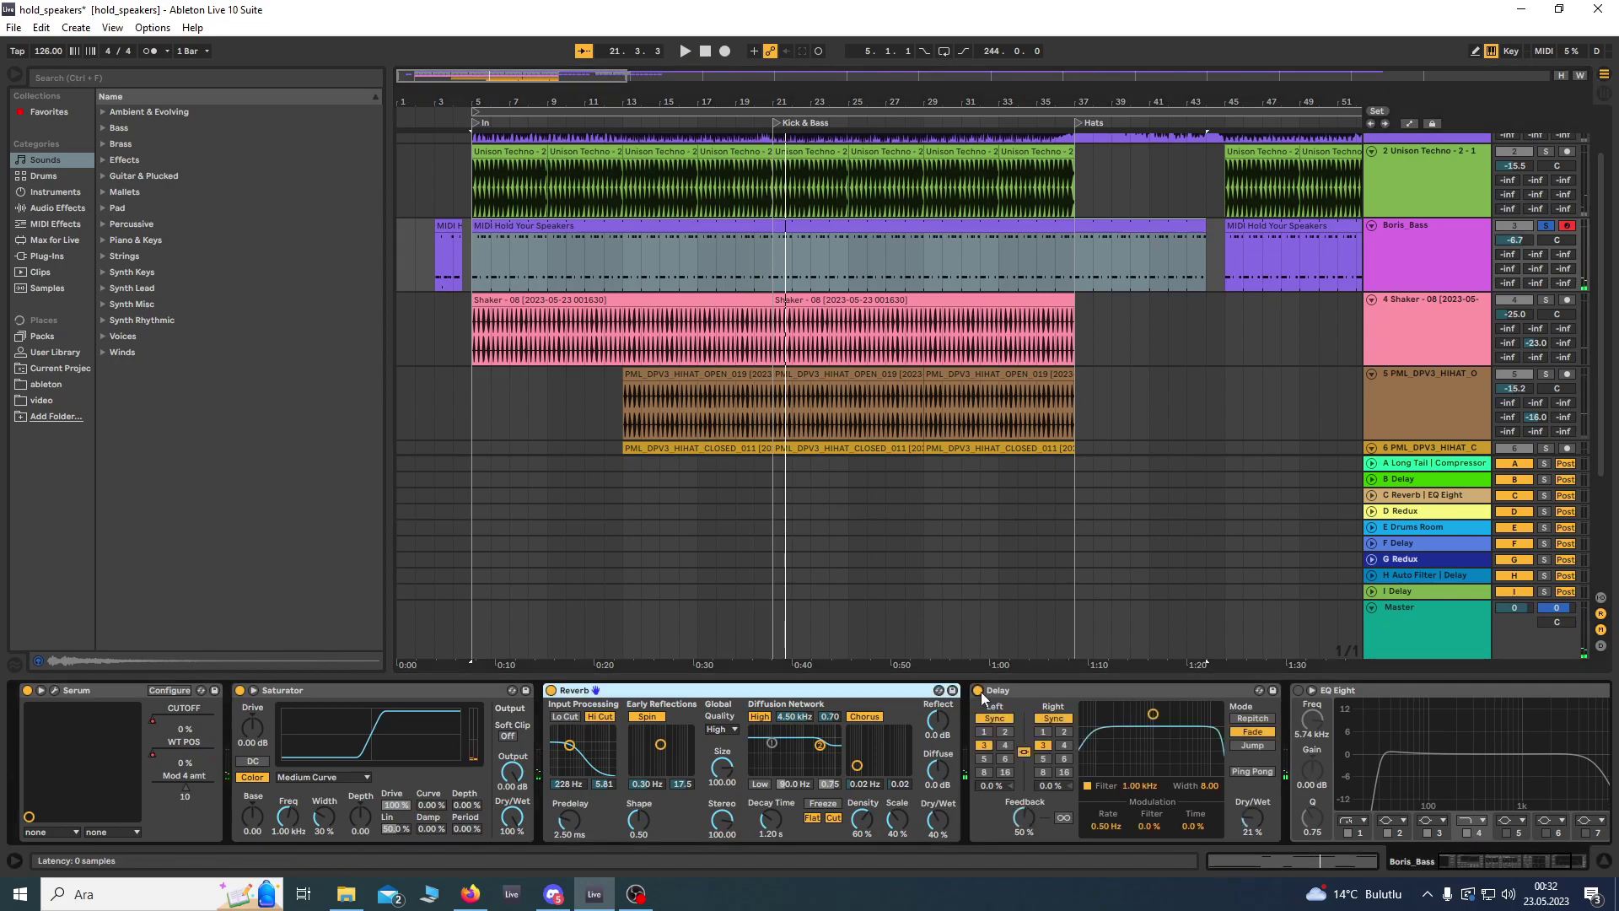
{"action": "left_click", "coordinate": [1251, 822]}
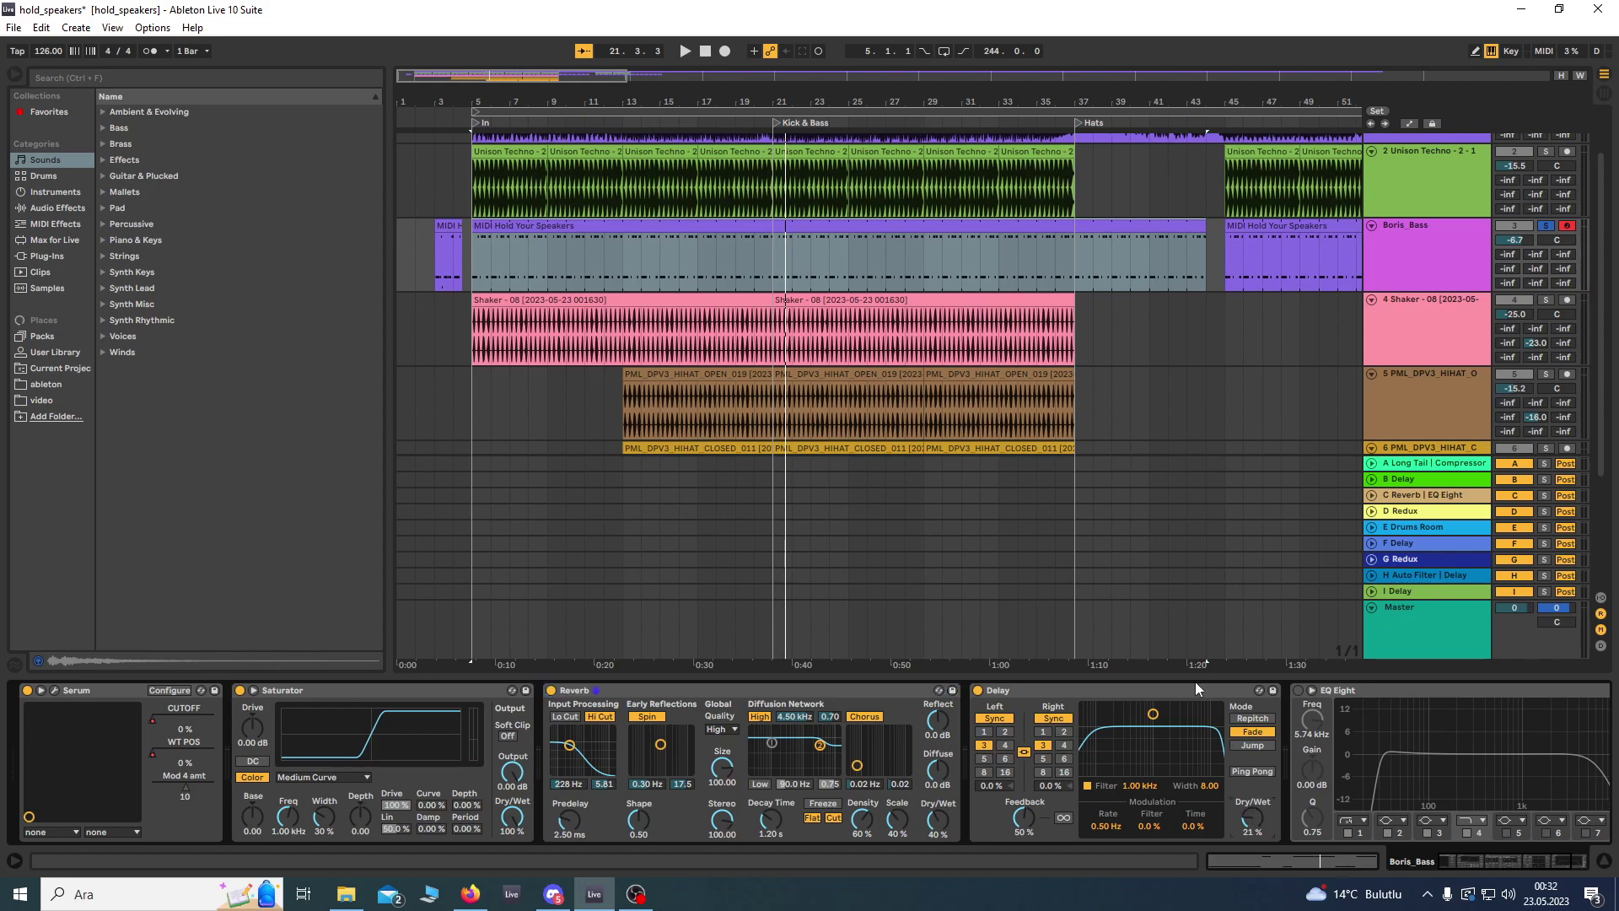
{"action": "double_click", "coordinate": [570, 245]}
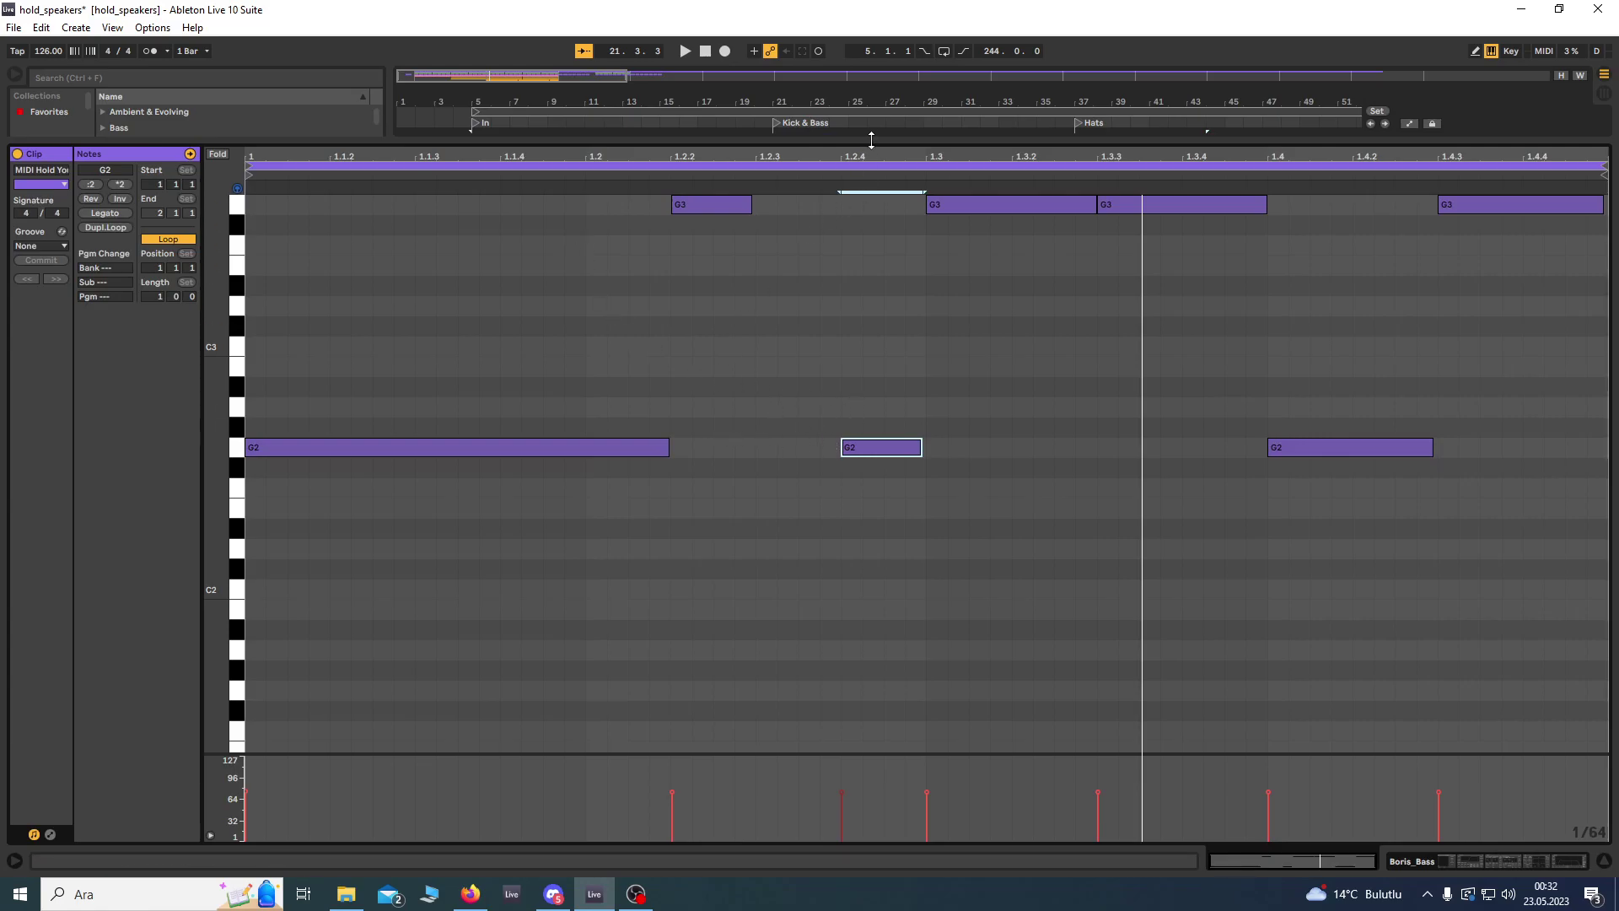
Step: Close the note editor, show Boris_Bass's effect chain, and play from bar 5
{"action": "key", "text": "ctrl+alt+l"}
{"action": "double_click", "coordinate": [1379, 255]}
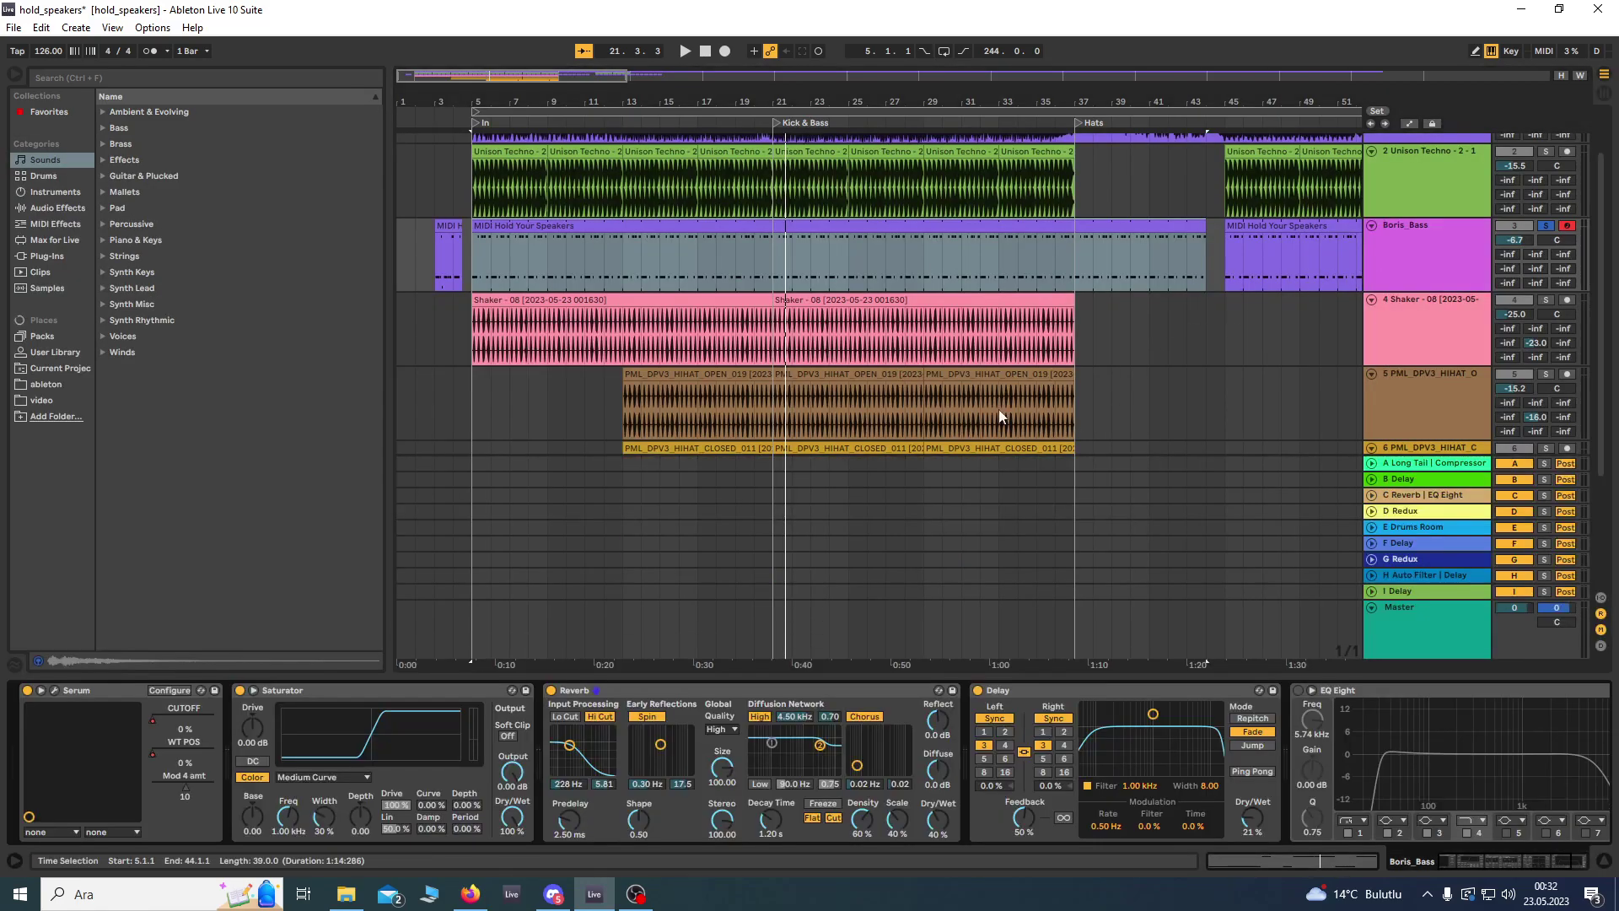
{"action": "key", "text": "space"}
{"action": "mouse_move", "coordinate": [1258, 818]}
{"action": "left_mouse_down"}
{"action": "mouse_move", "coordinate": [1258, 729]}
{"action": "mouse_move", "coordinate": [1258, 818]}
{"action": "left_mouse_up"}
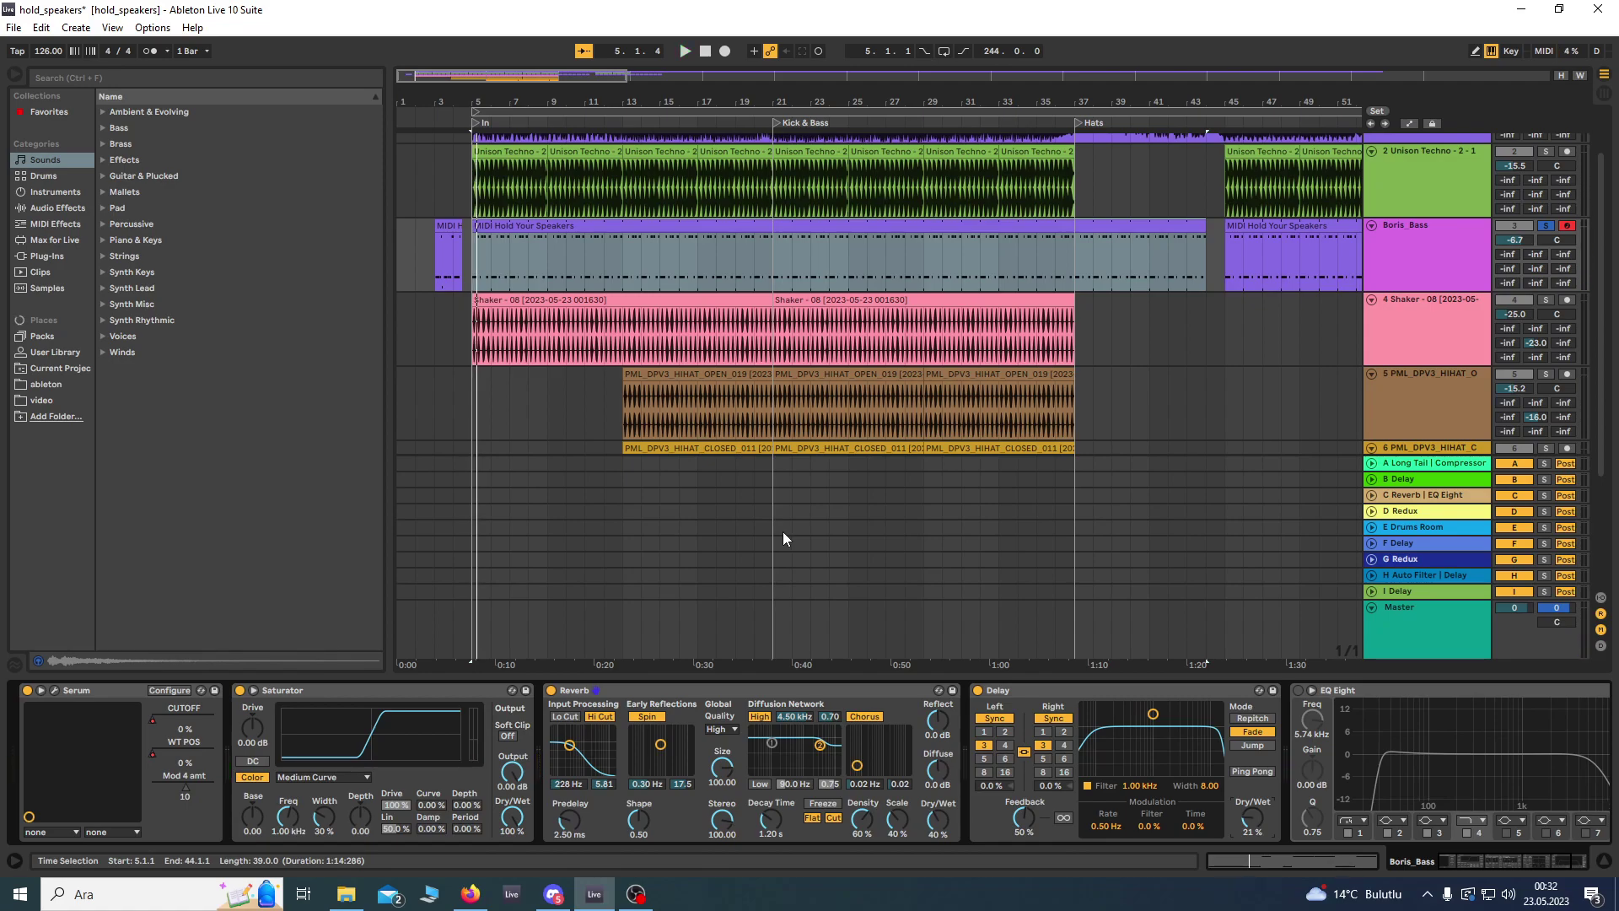
Step: Replay the arrangement repeatedly from the start marker and from bar 5
{"action": "key", "text": "space"}
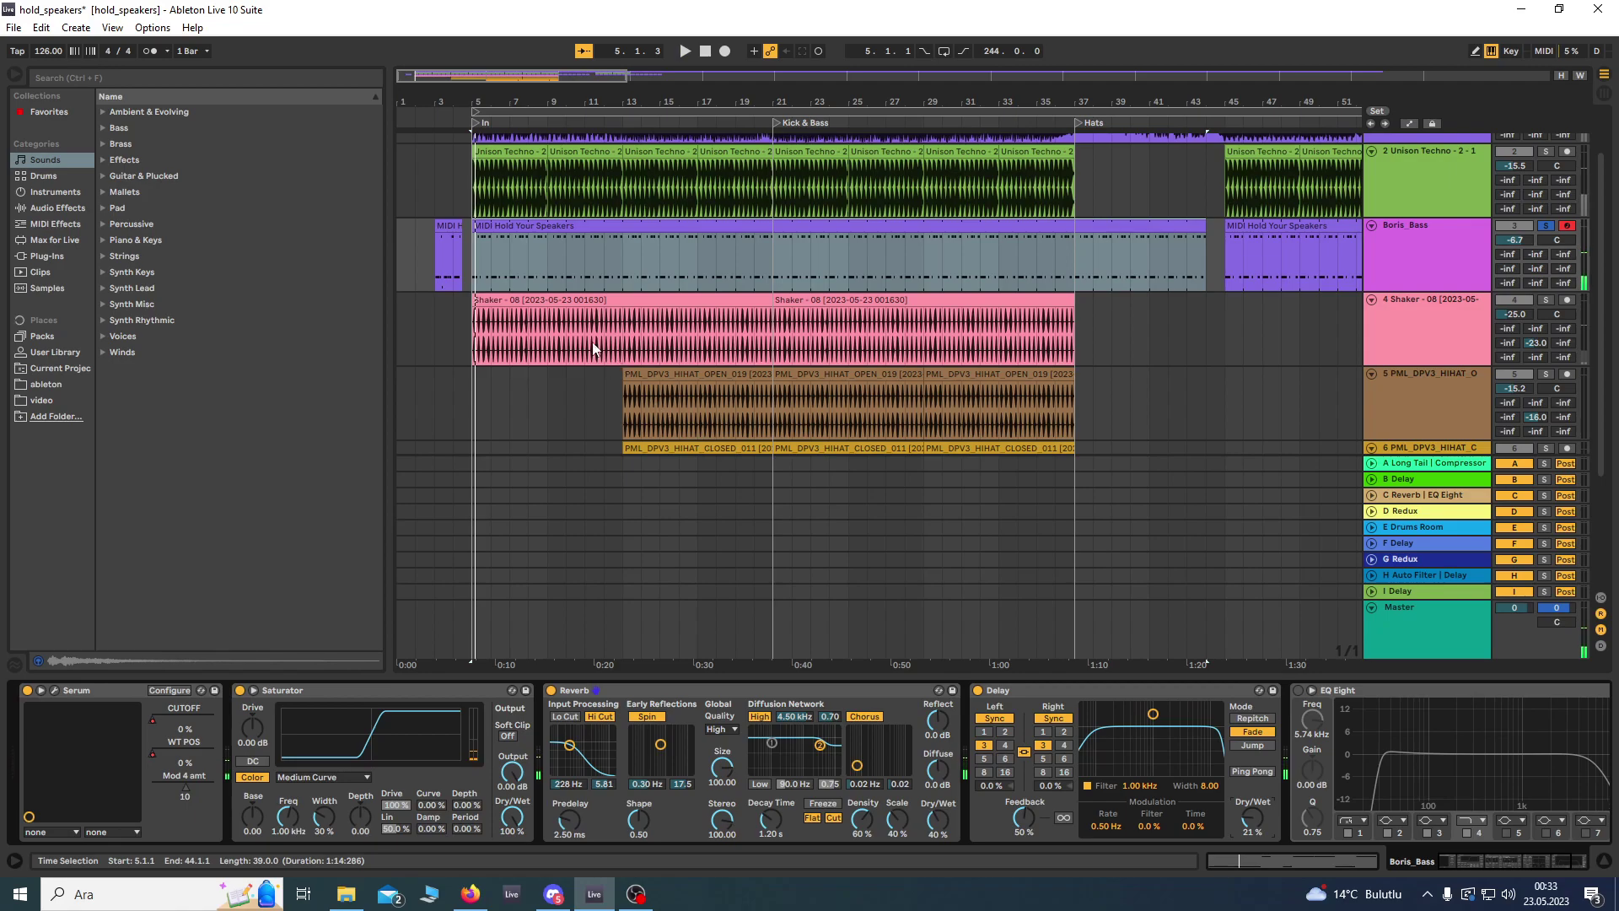
{"action": "key", "text": "space"}
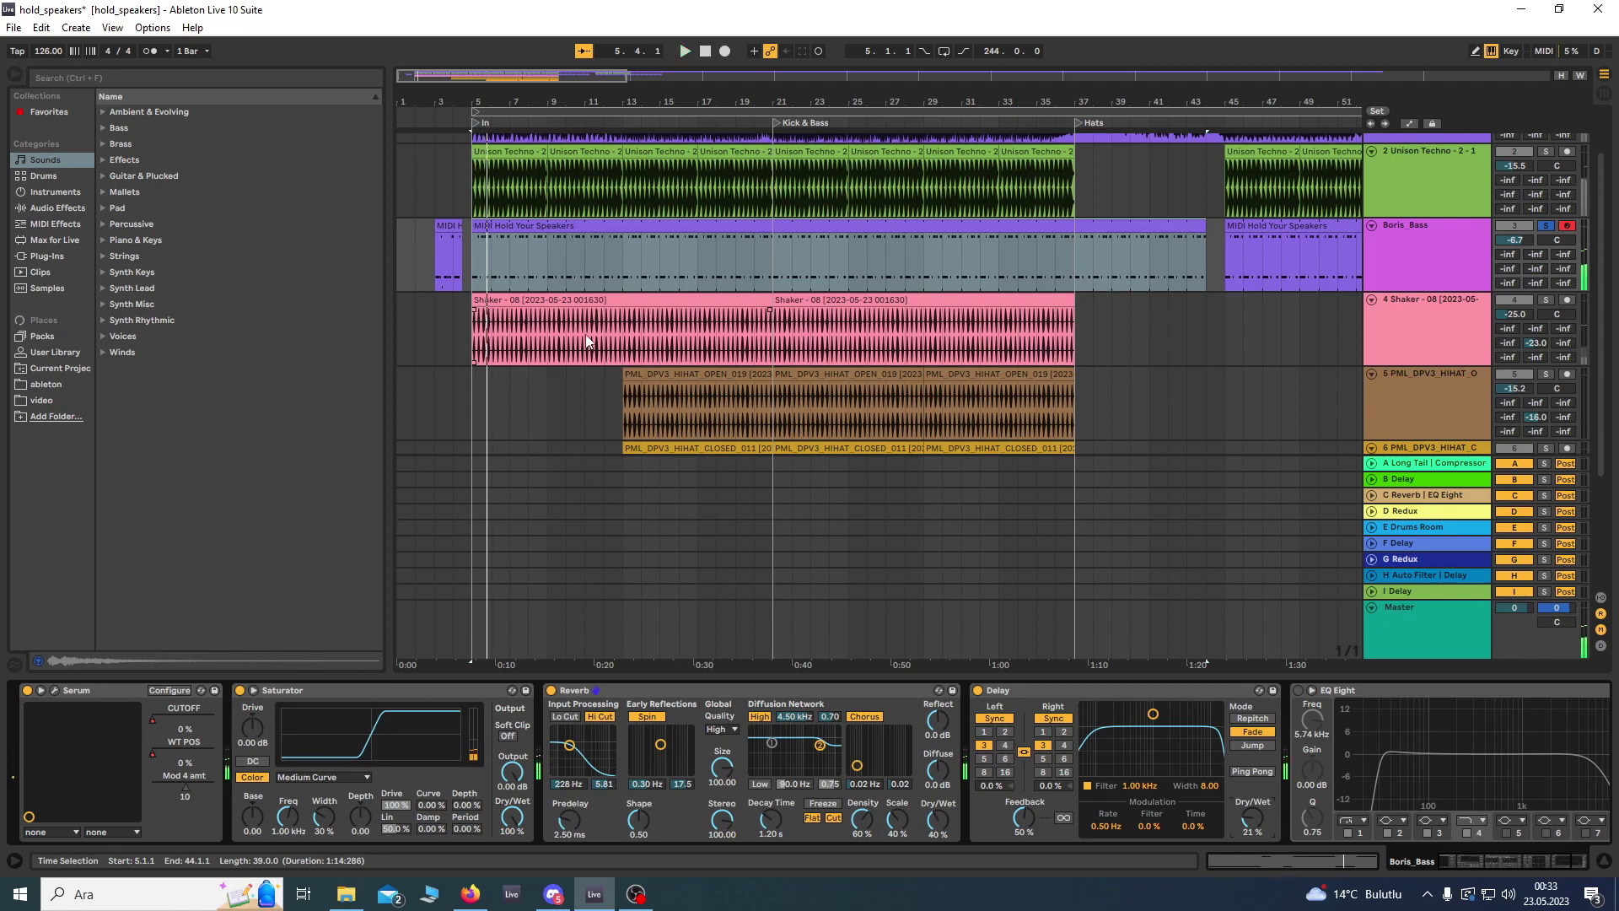
{"action": "key", "text": "space"}
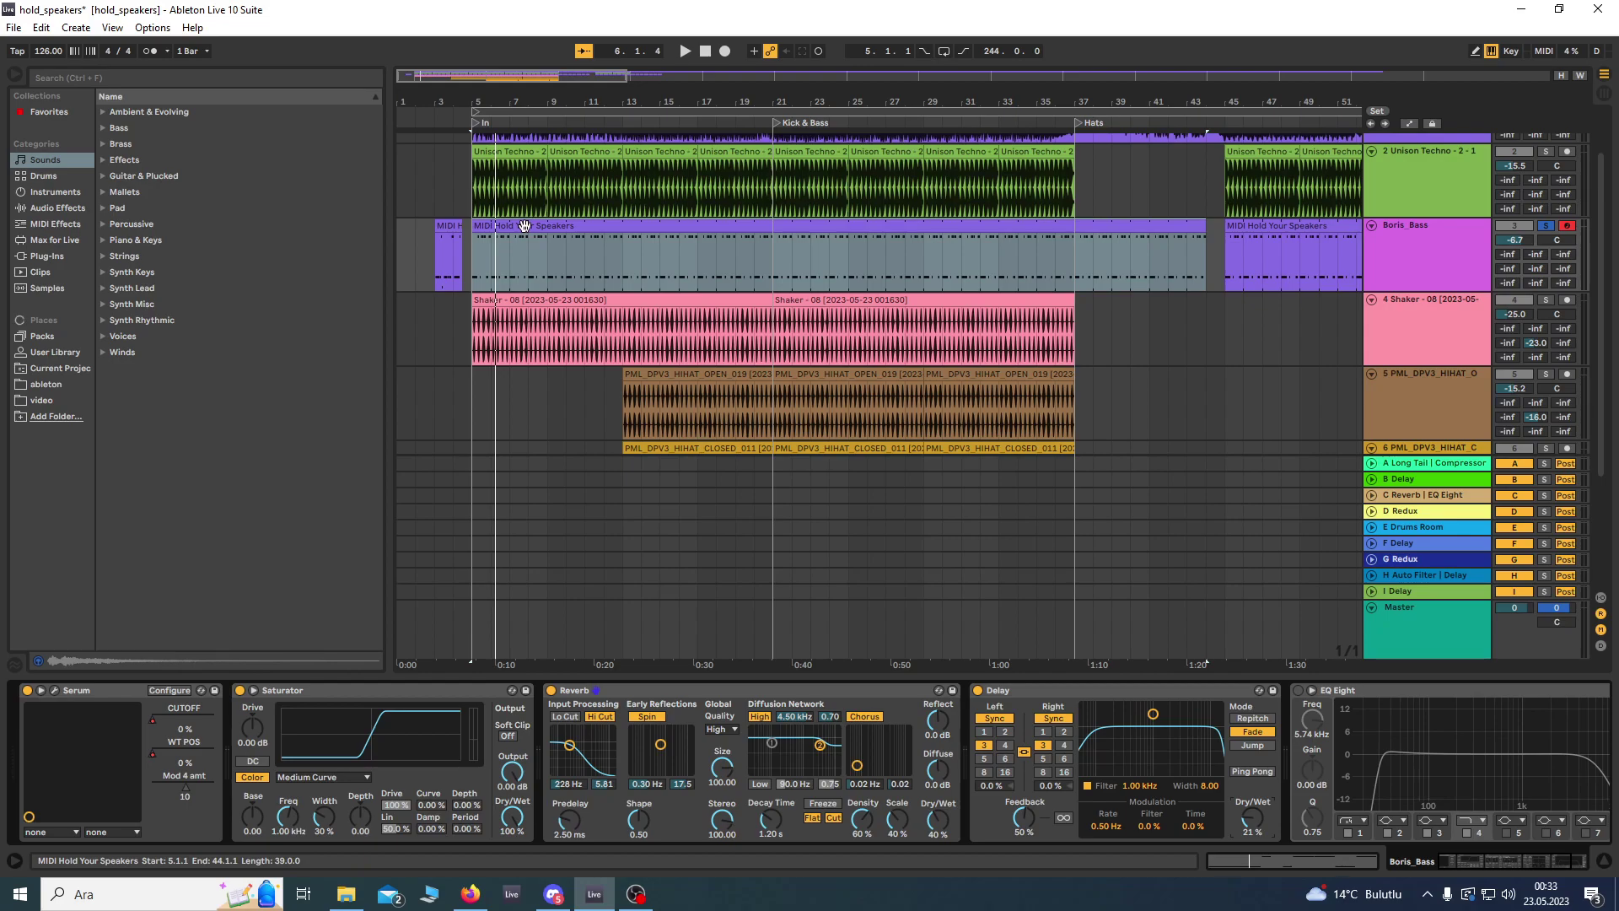
{"action": "key", "text": "space"}
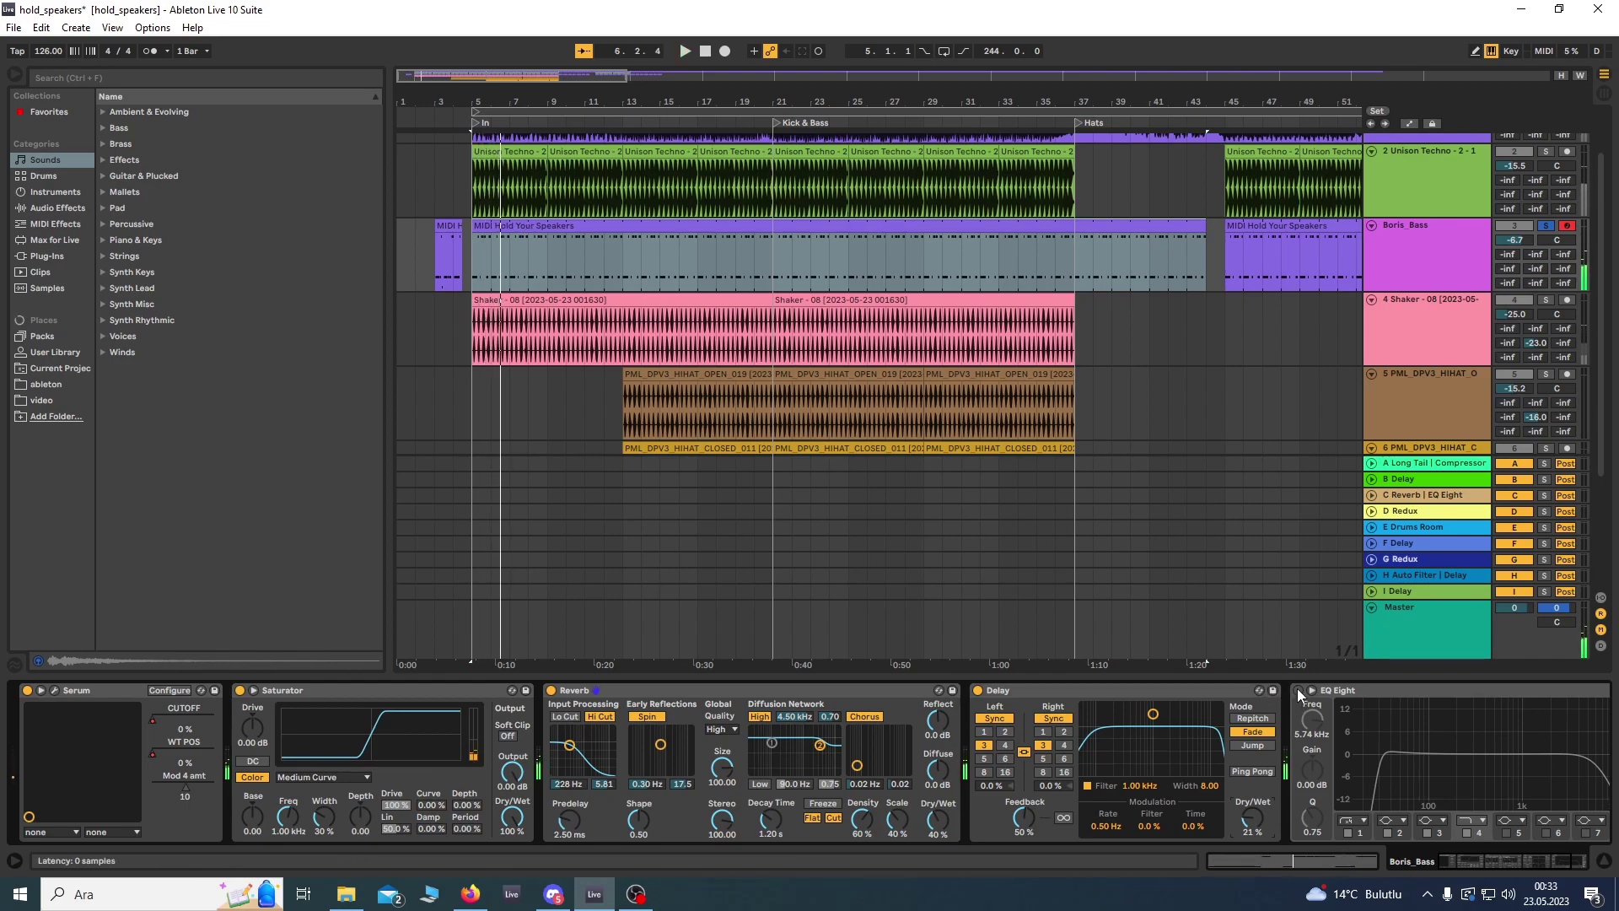
Step: Switch on EQ Eight, nudge its low cut slightly lower, and unsolo Boris_Bass
{"action": "scroll", "coordinate": [1171, 758], "scroll_direction": "down", "scroll_amount": 3}
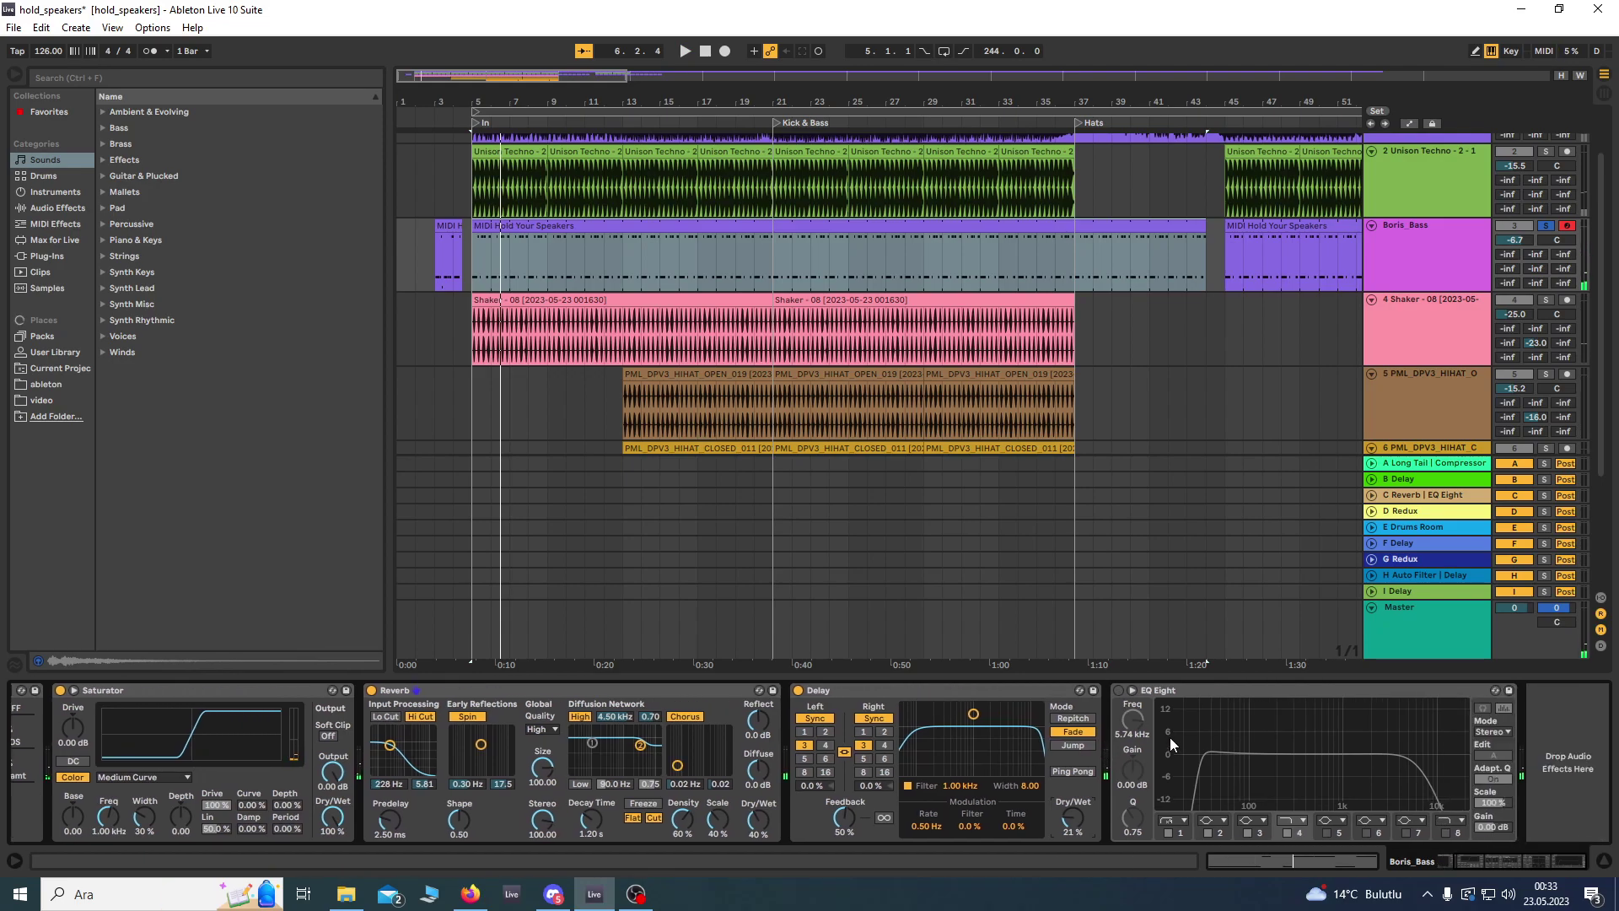
{"action": "left_click", "coordinate": [1115, 691]}
{"action": "key", "text": "space"}
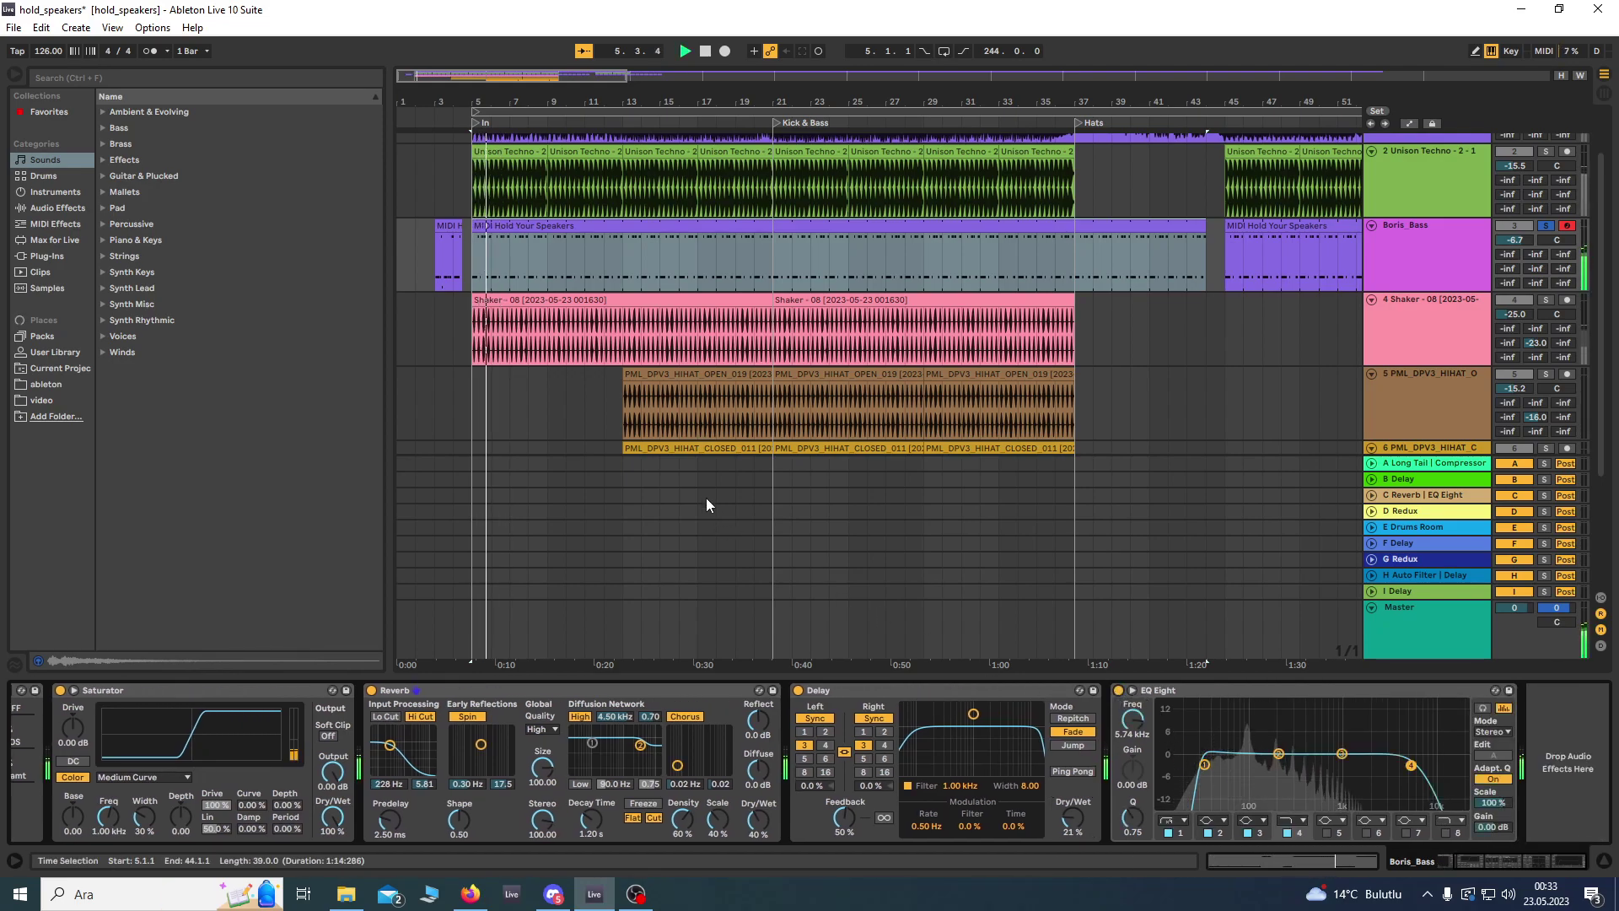
{"action": "left_click_drag", "start_coordinate": [1206, 765], "coordinate": [1196, 765]}
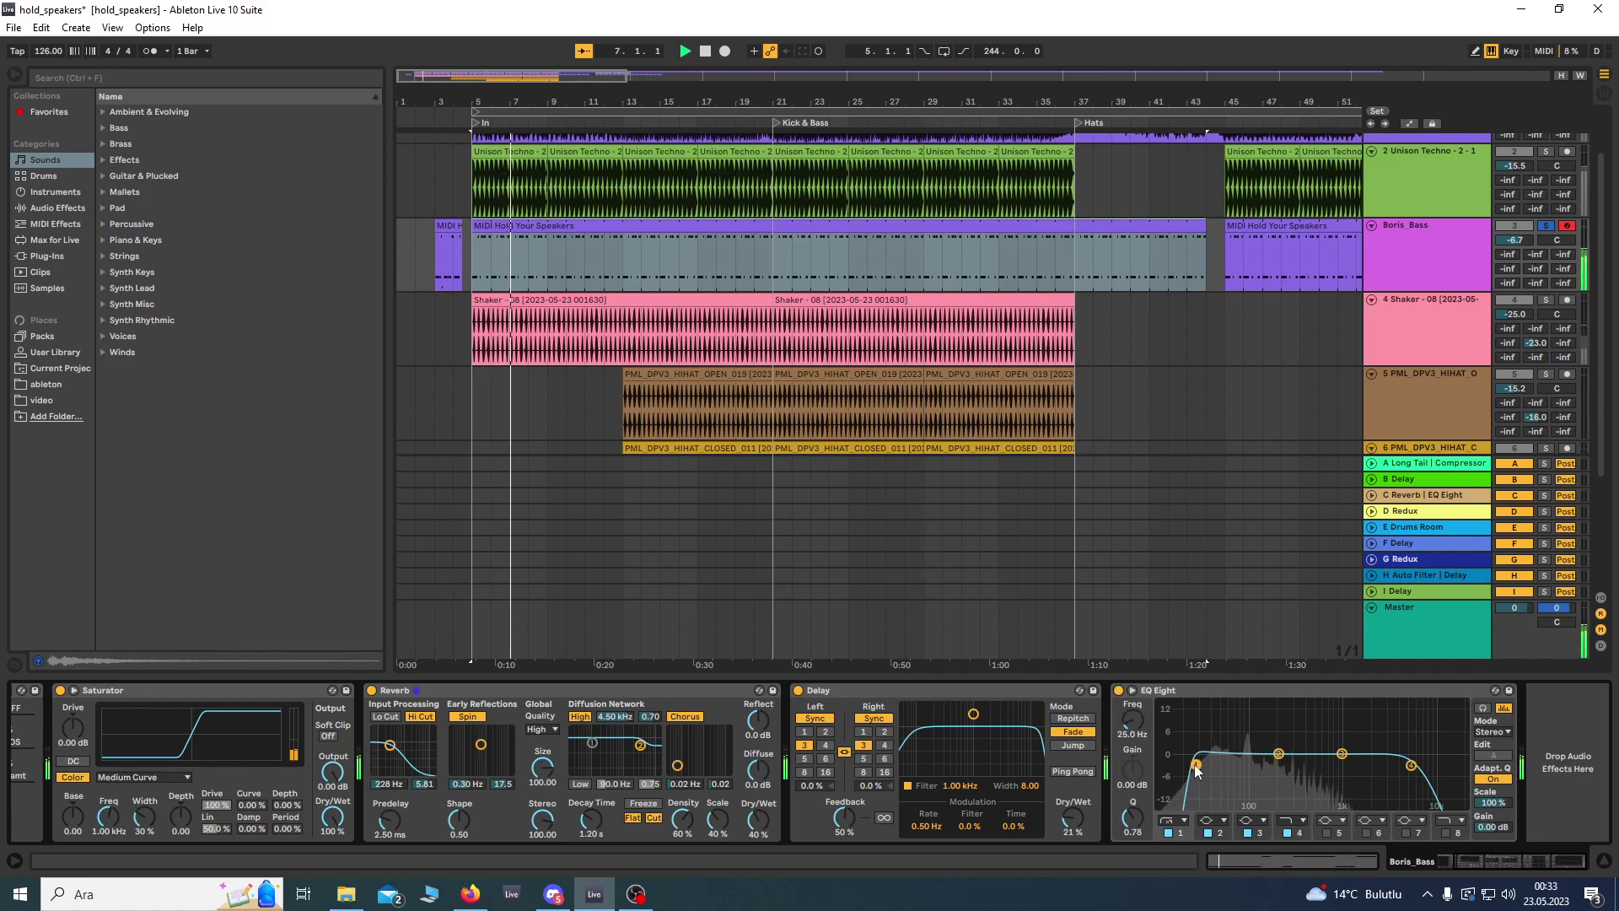
{"action": "left_click", "coordinate": [1548, 225]}
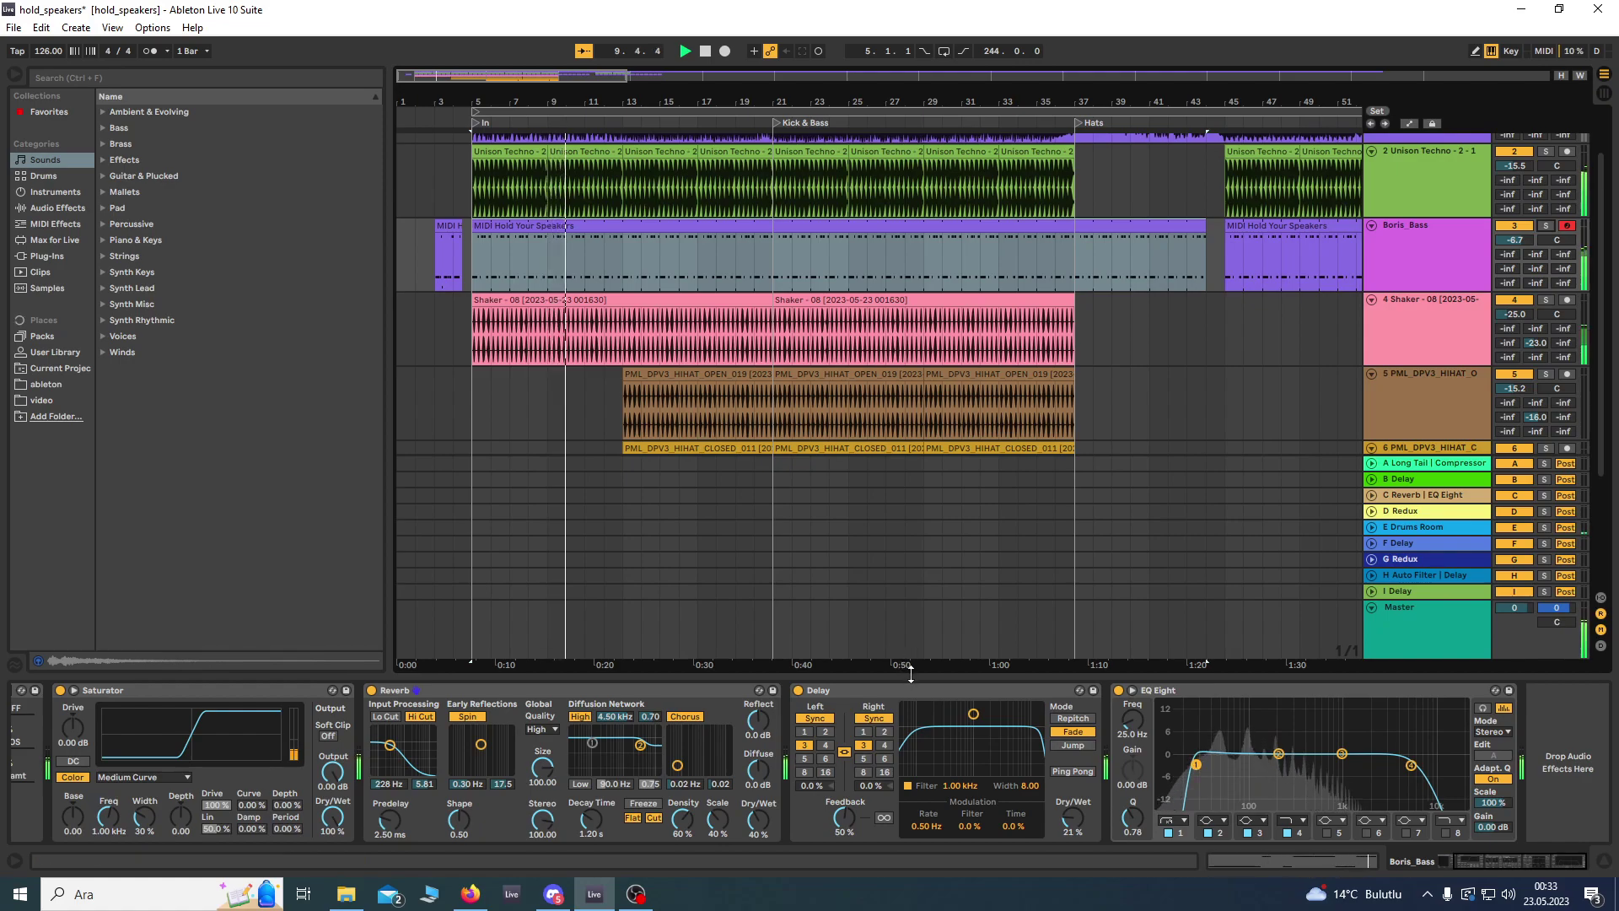
Step: Set the Saturator to Hard Curve and lower its Dry/Wet to about 80%
{"action": "left_click", "coordinate": [142, 777]}
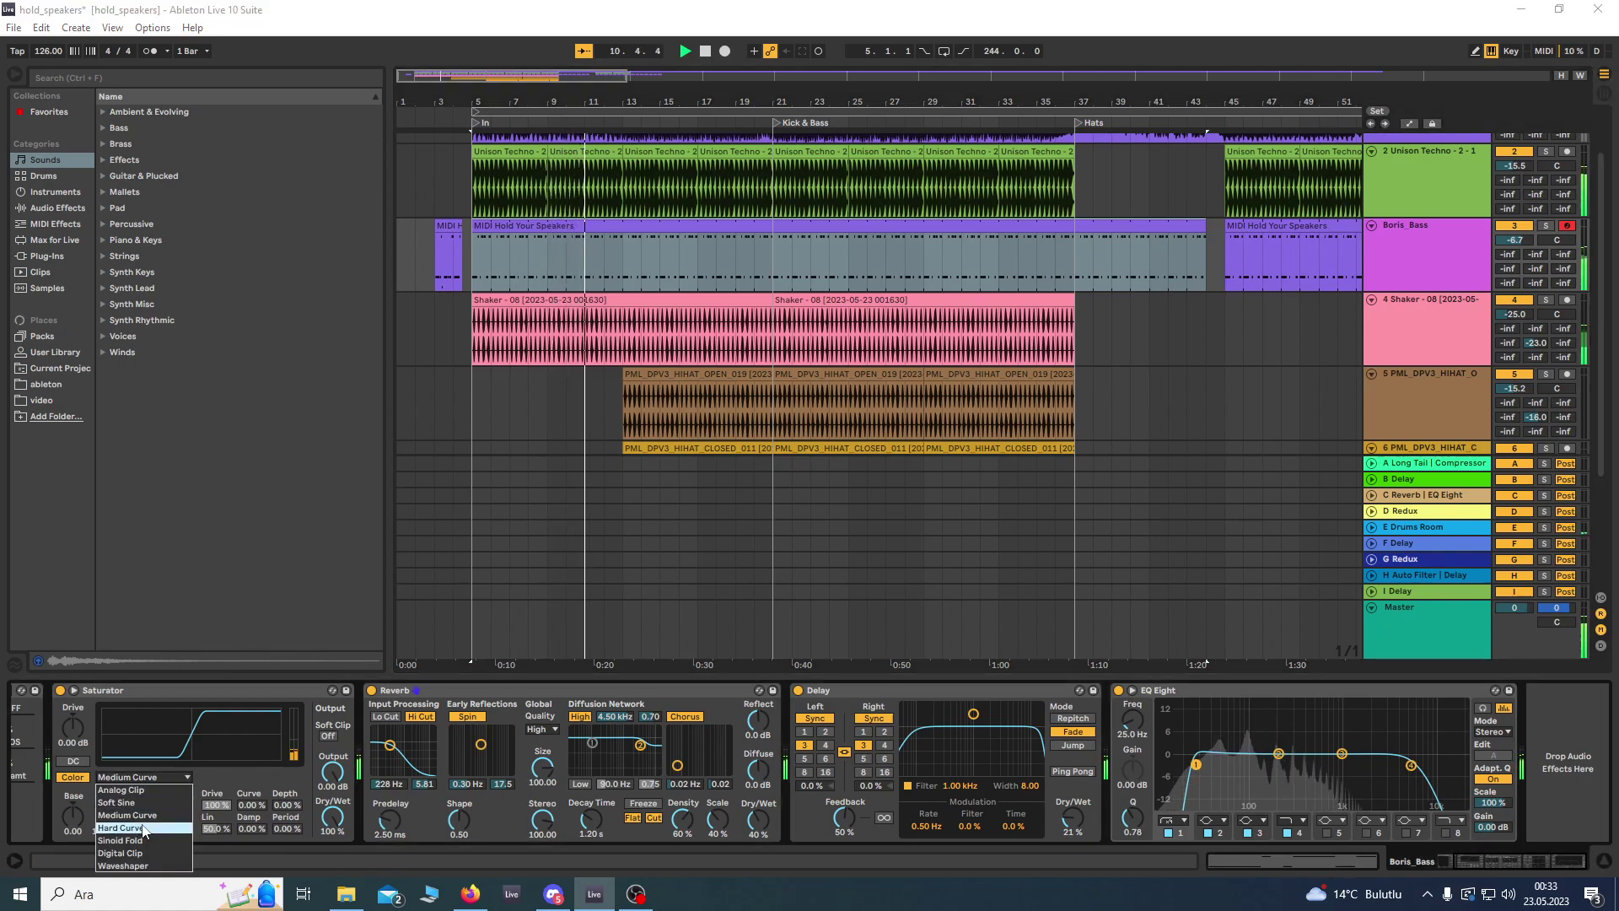
{"action": "left_click", "coordinate": [144, 828]}
{"action": "left_click_drag", "start_coordinate": [332, 817], "coordinate": [324, 782]}
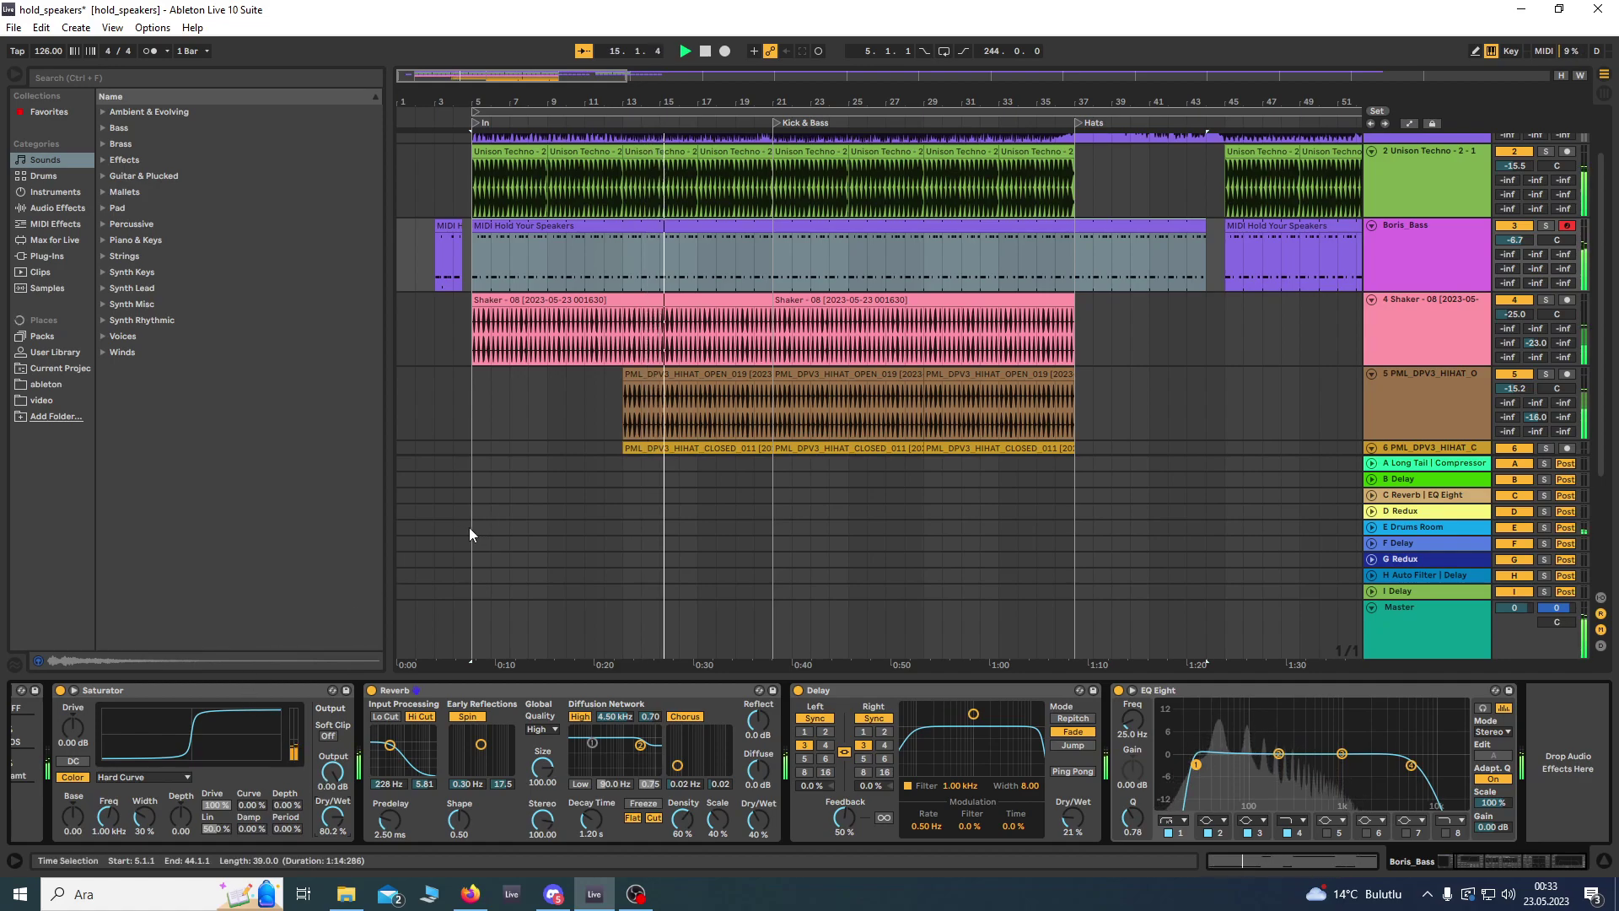
{"action": "scroll", "coordinate": [191, 776], "scroll_direction": "up", "scroll_amount": 3}
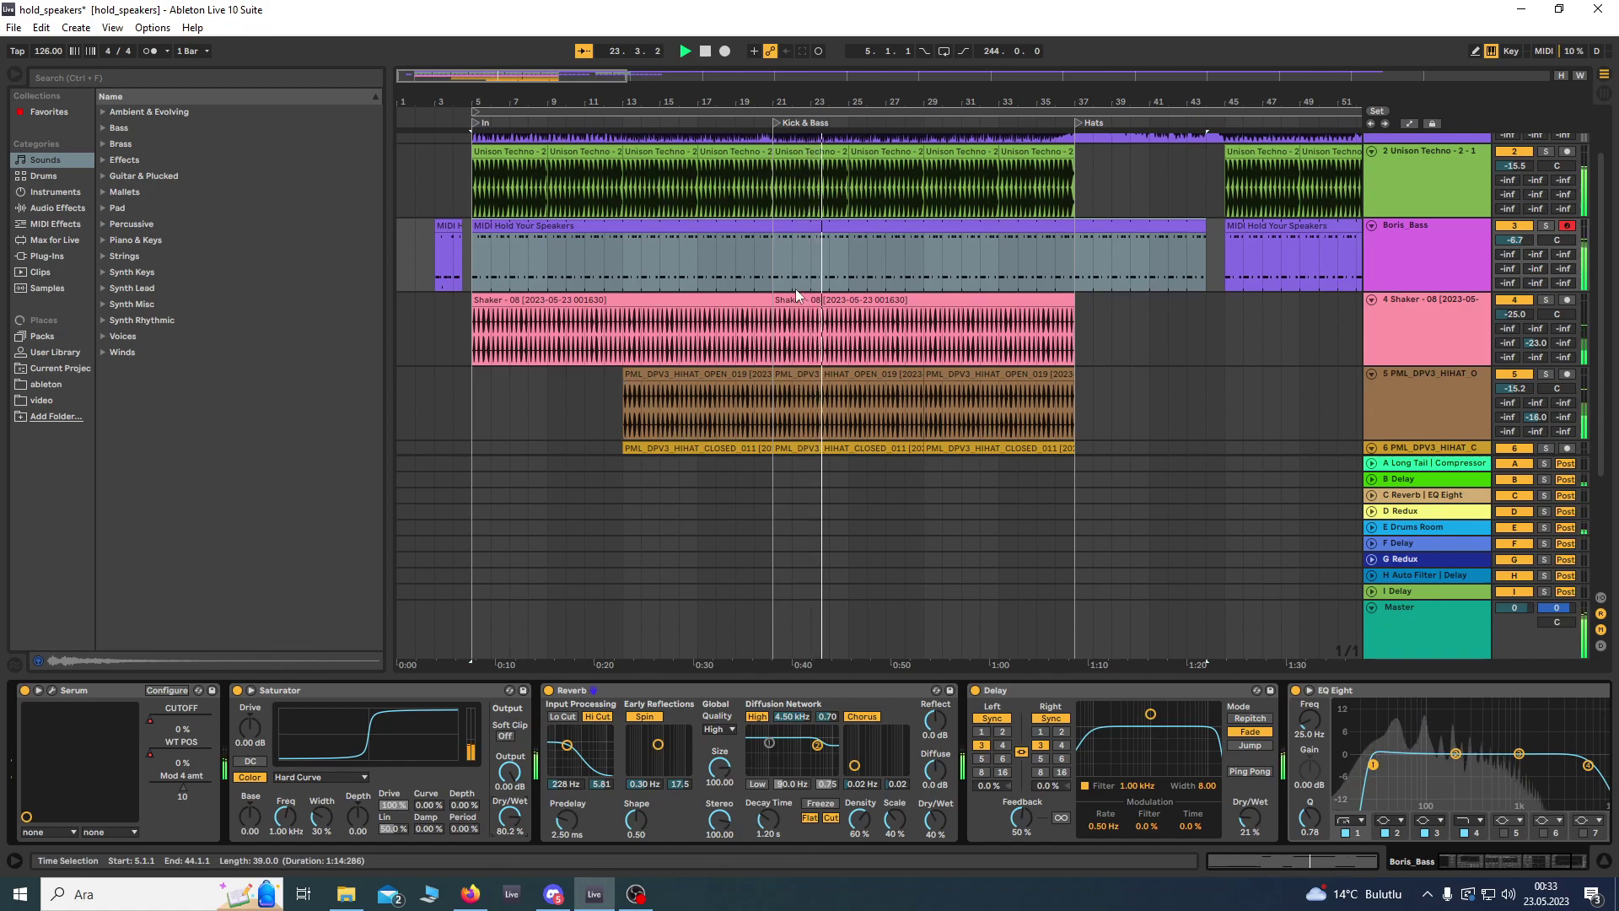
Step: Set the playback start in the Boris_Bass lane and try the Medium Curve saturation
{"action": "scroll", "coordinate": [796, 289], "scroll_direction": "up", "scroll_amount": 2}
{"action": "left_click", "coordinate": [872, 347]}
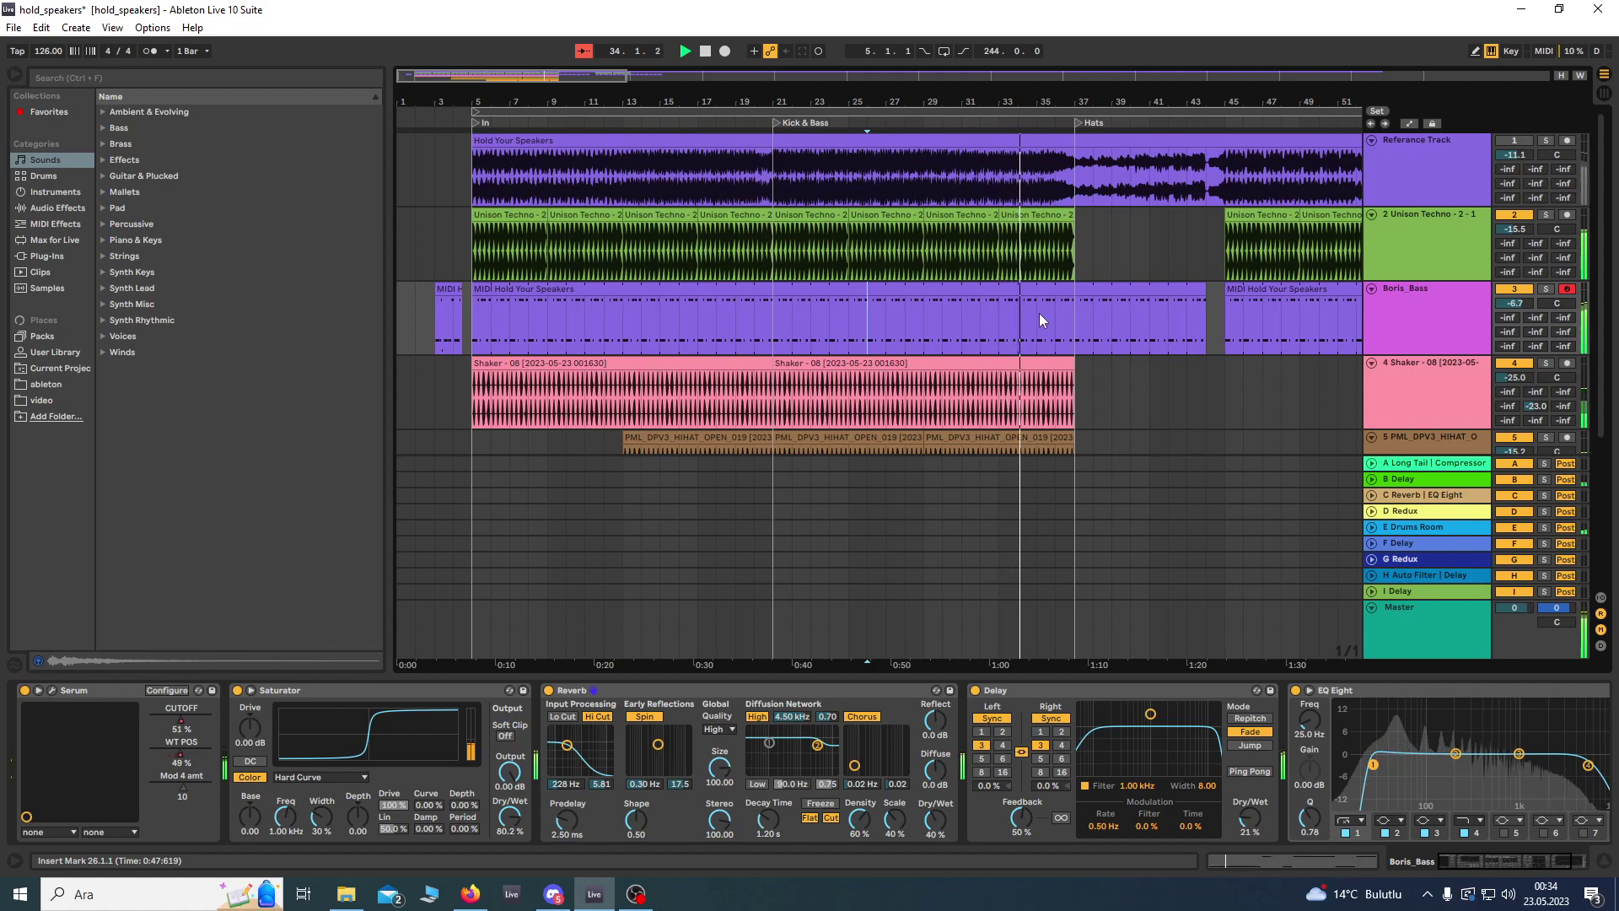
{"action": "left_click", "coordinate": [356, 779]}
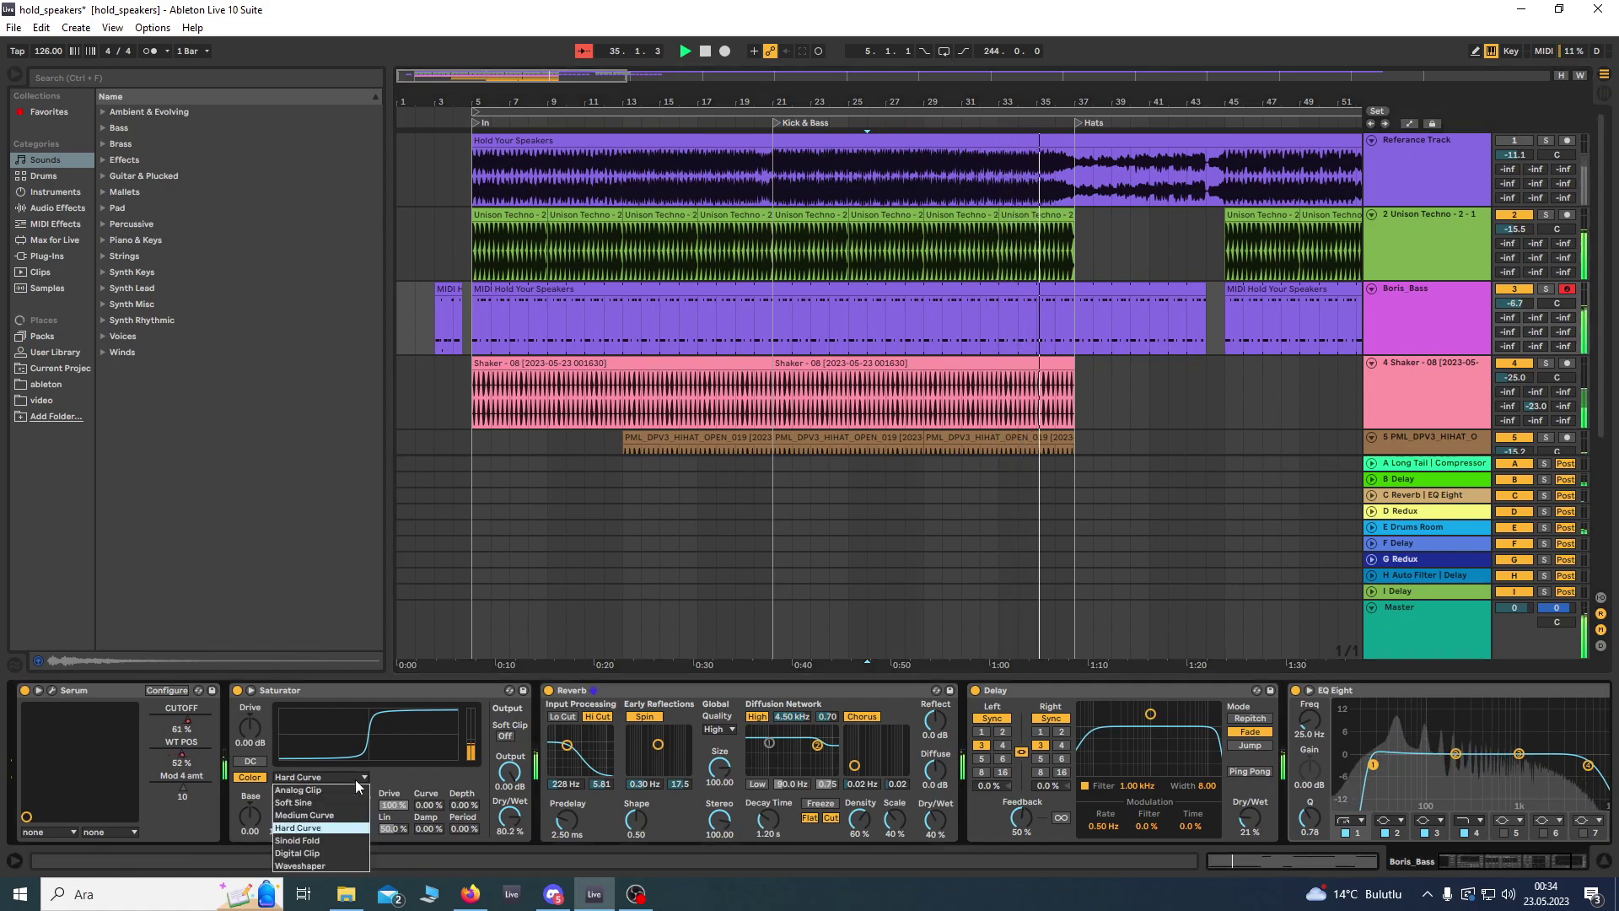
{"action": "left_click", "coordinate": [331, 816]}
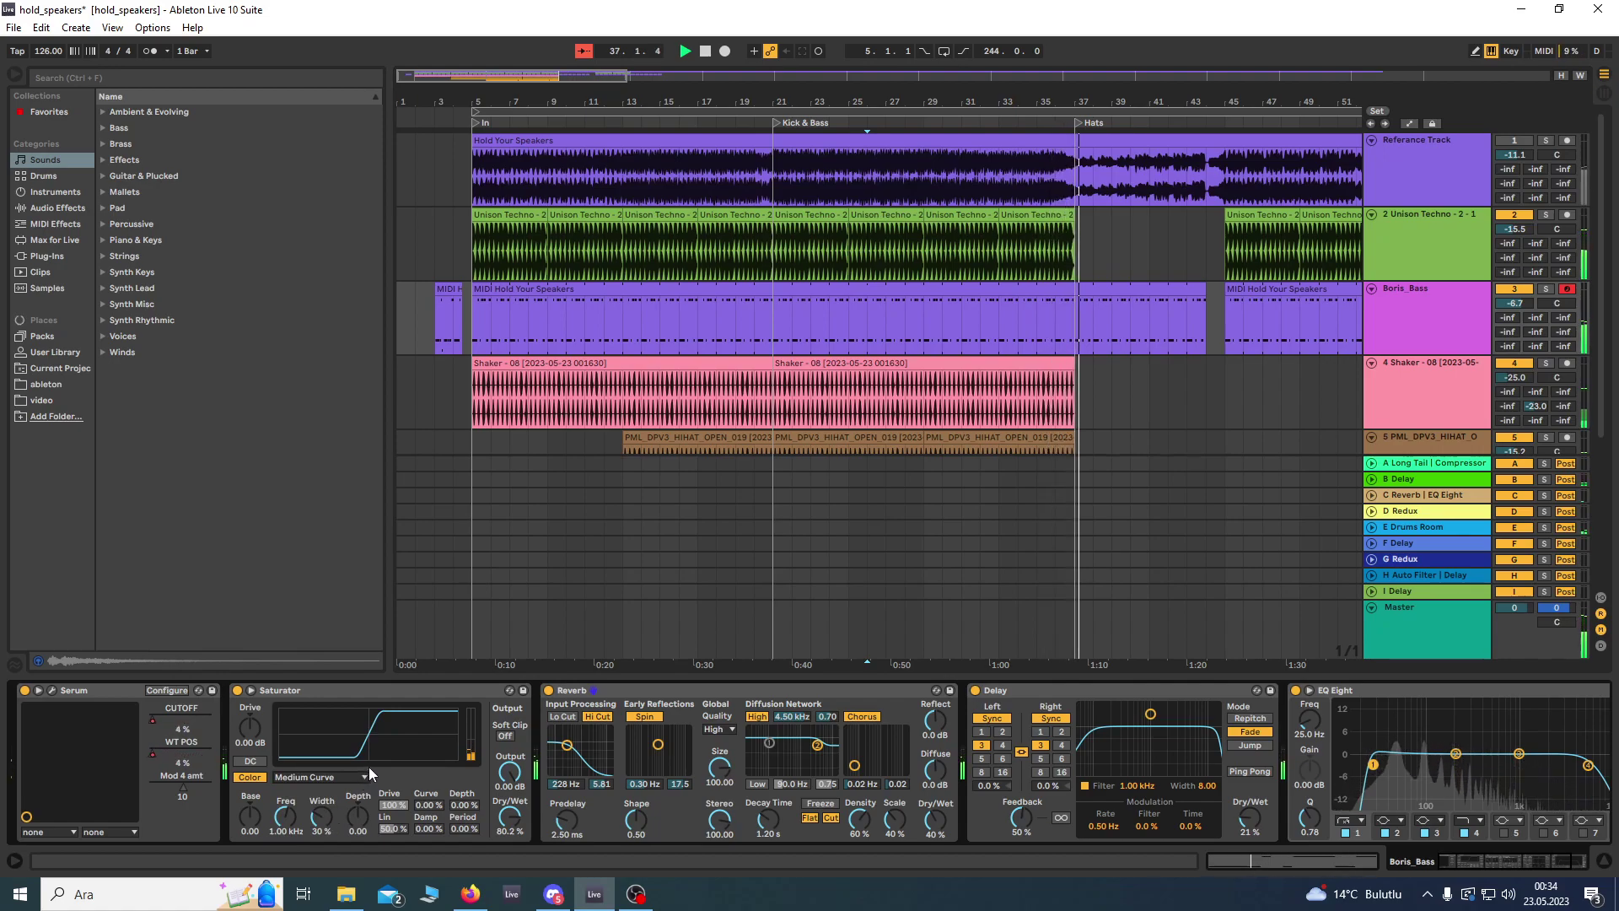
Step: Compare Hard Curve again, then settle on Medium Curve with wet mix back at 100%
{"action": "left_click", "coordinate": [368, 775]}
{"action": "left_click", "coordinate": [337, 823]}
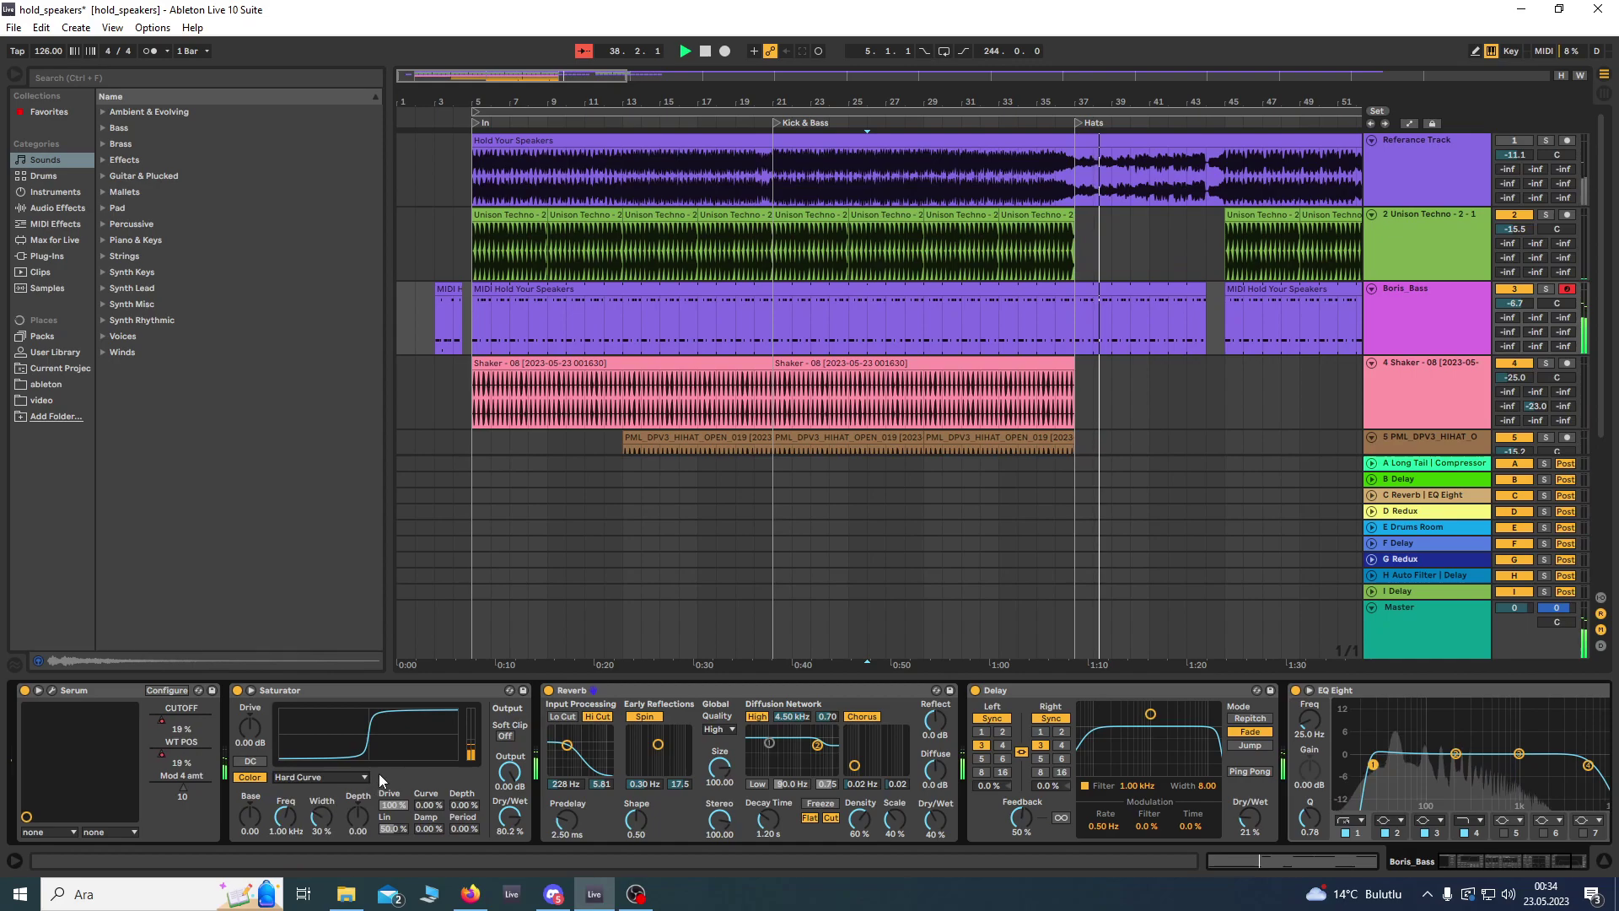
{"action": "left_click", "coordinate": [352, 777]}
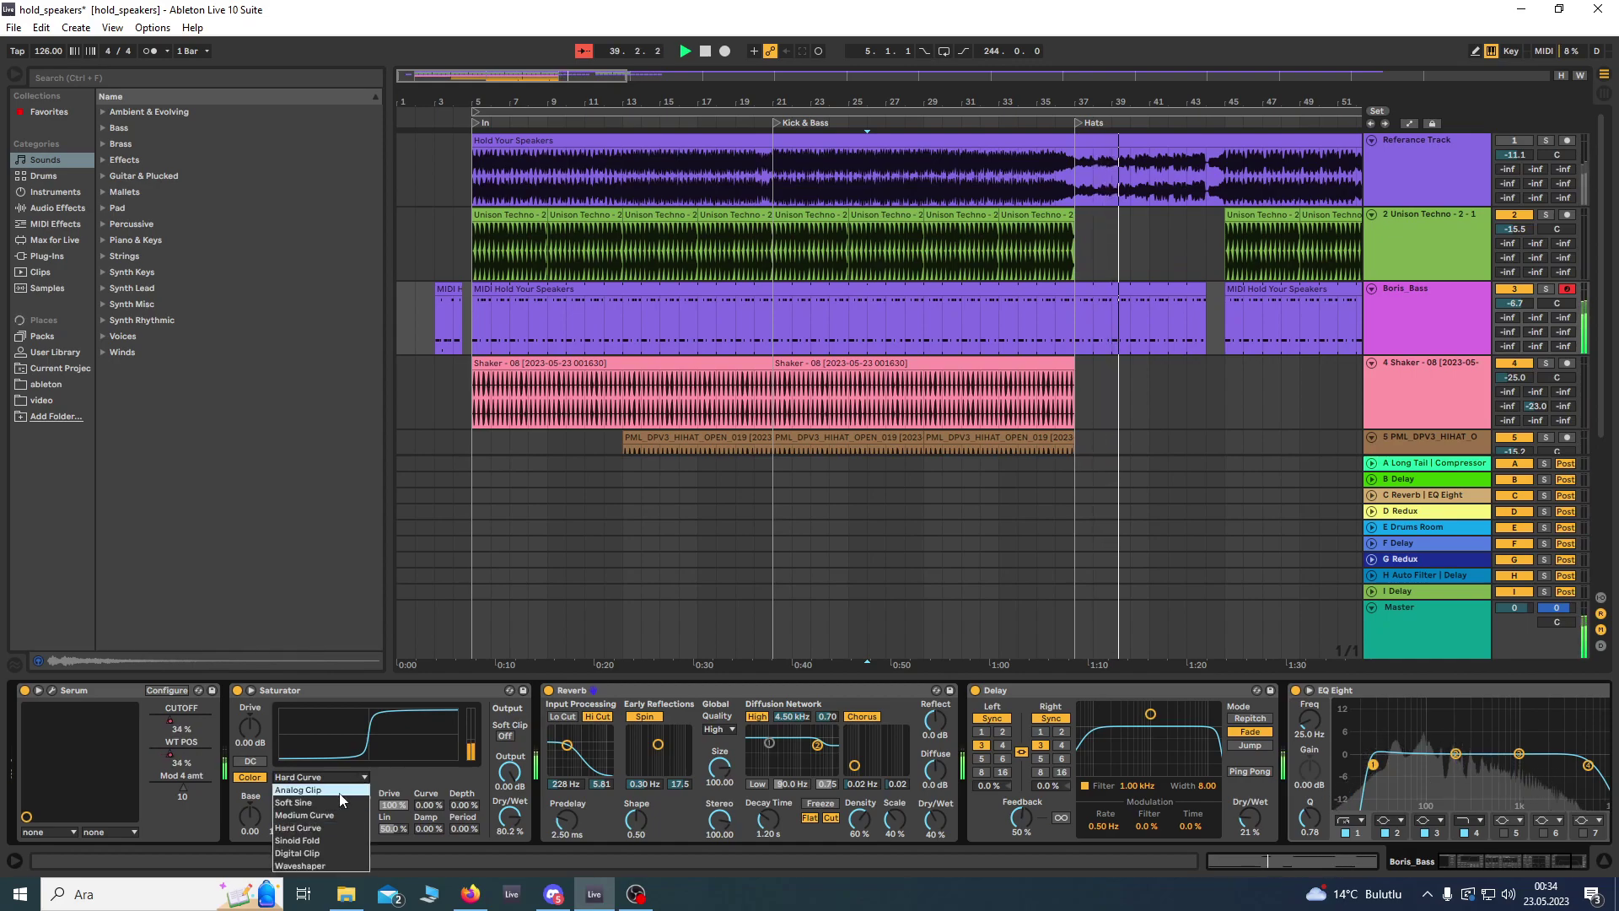
{"action": "left_click", "coordinate": [336, 815]}
{"action": "left_click_drag", "start_coordinate": [512, 811], "coordinate": [512, 806]}
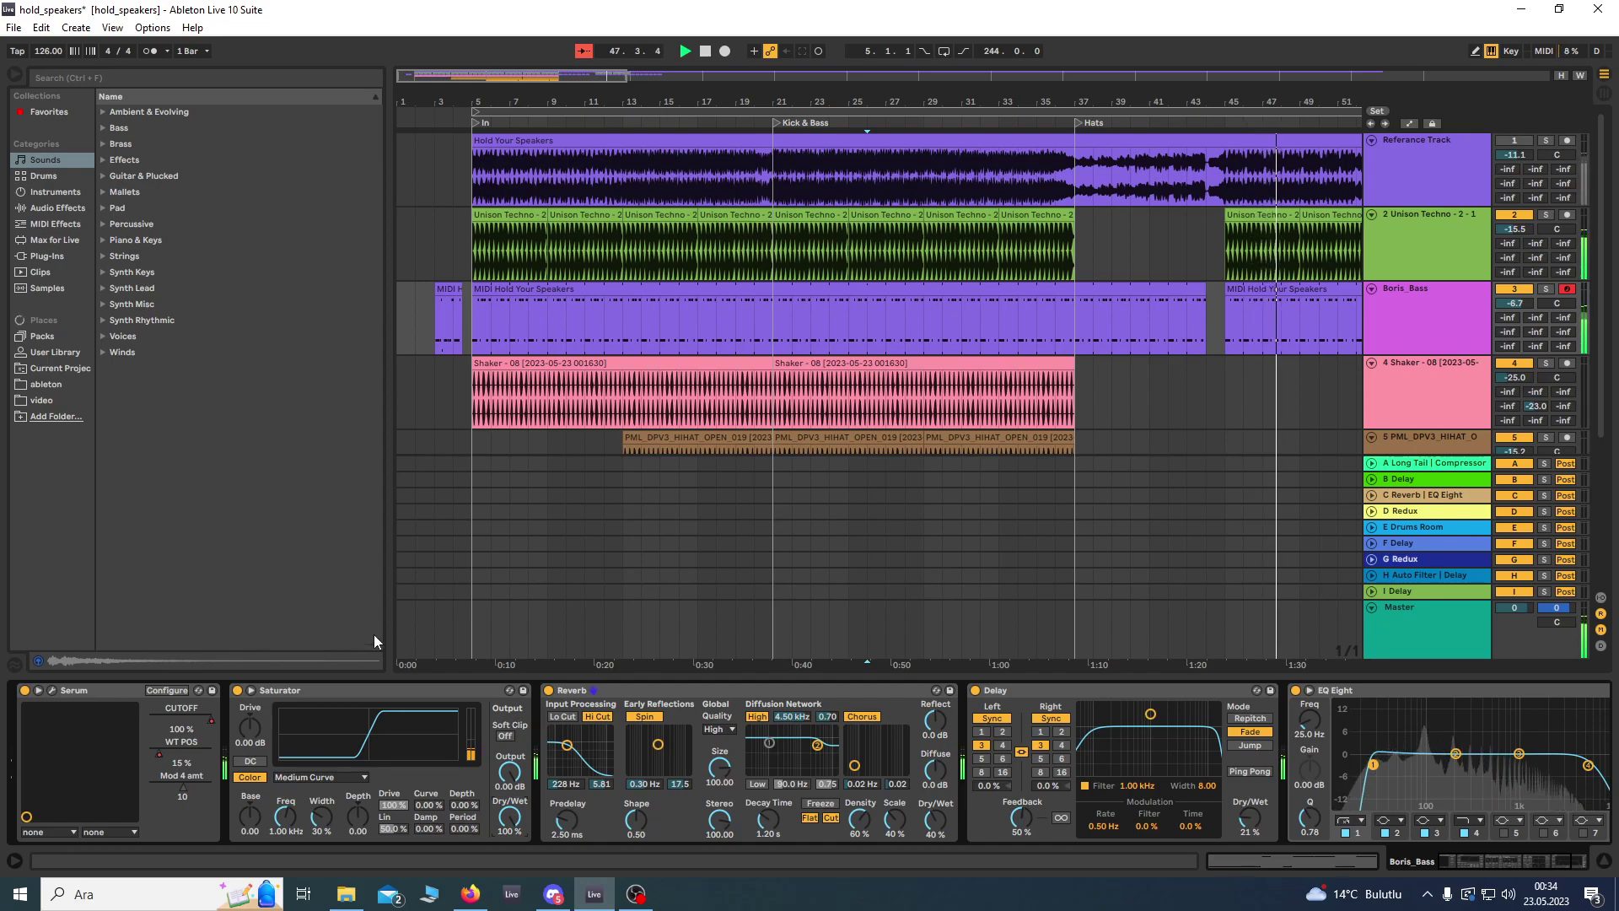
Step: Open Boris_Bass's Serum editor and leave oscillator A's warp mode set to Off
{"action": "left_click", "coordinate": [53, 691]}
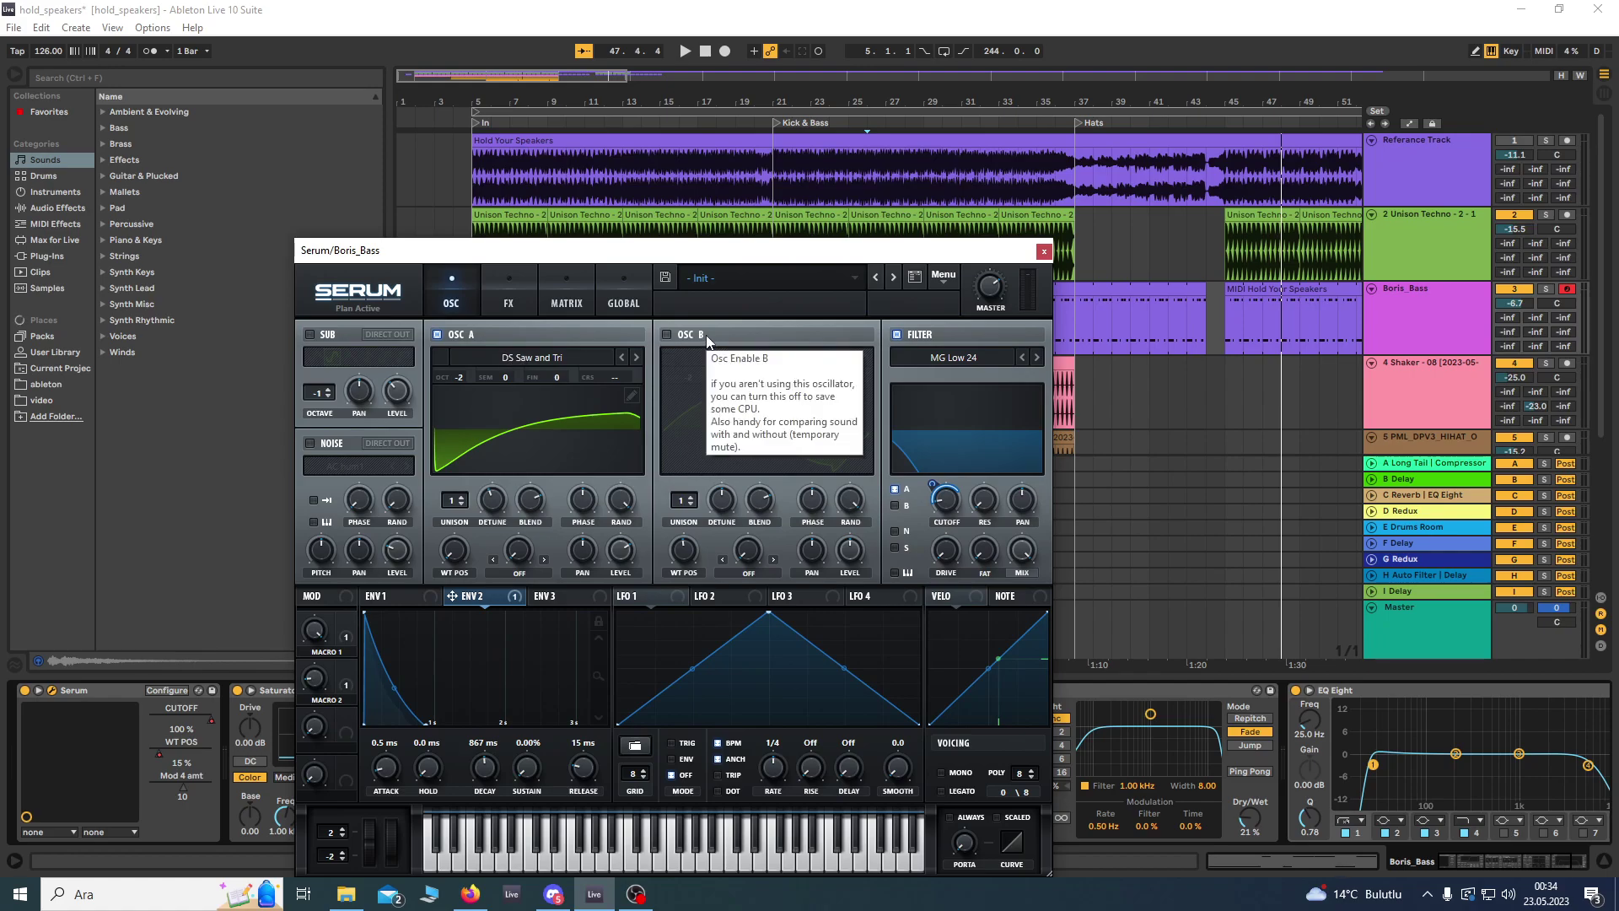
{"action": "left_click", "coordinate": [497, 573]}
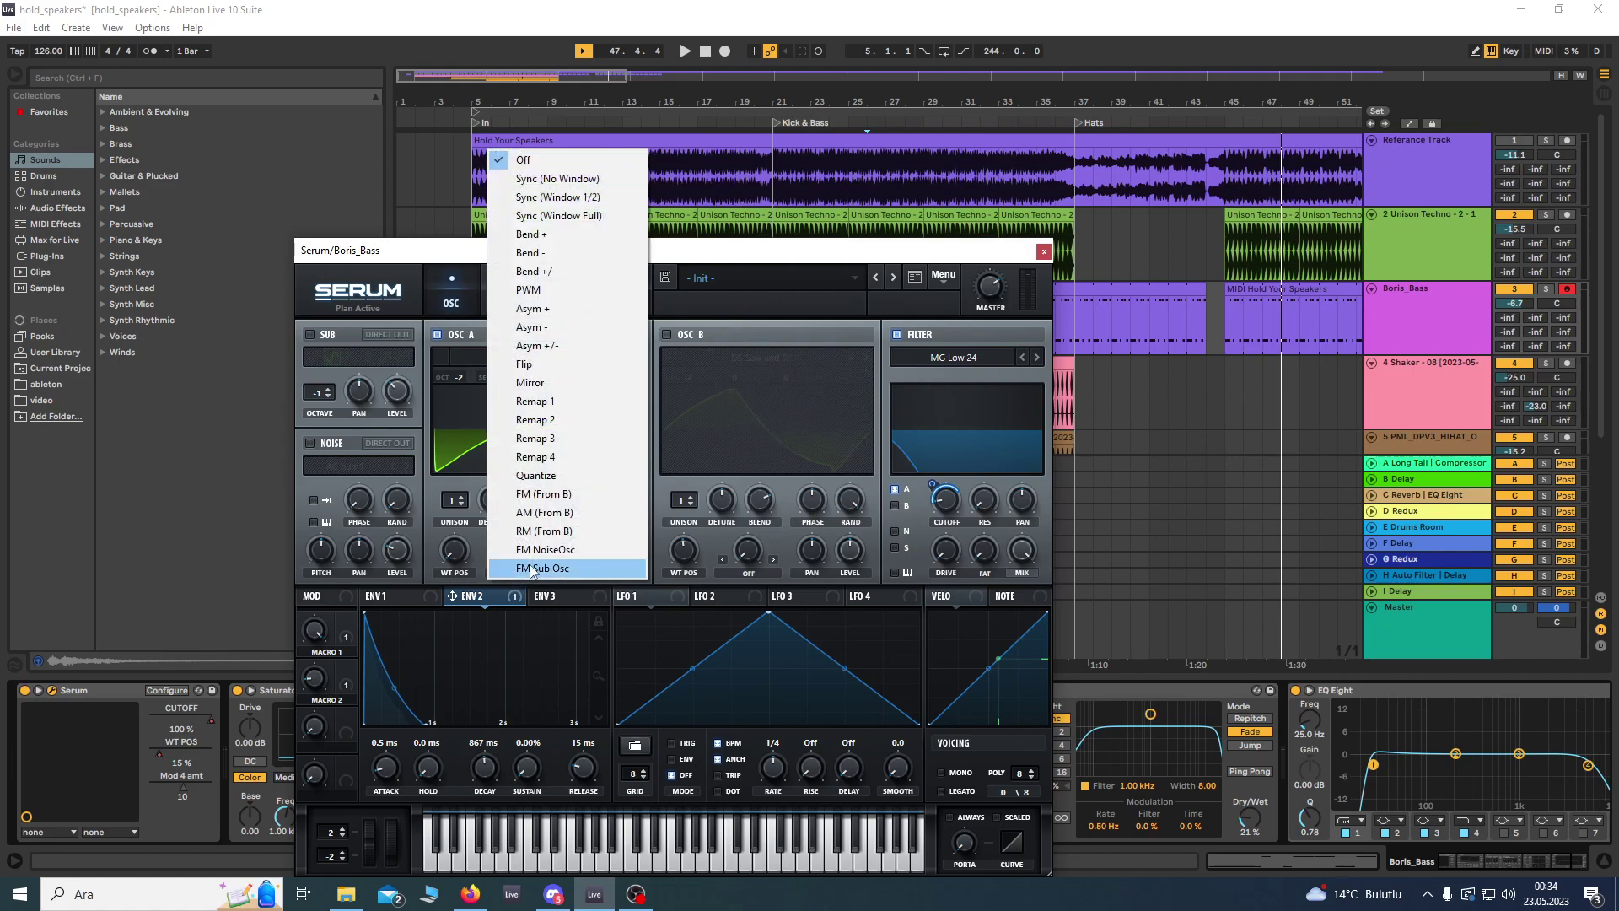
{"action": "left_click", "coordinate": [670, 471]}
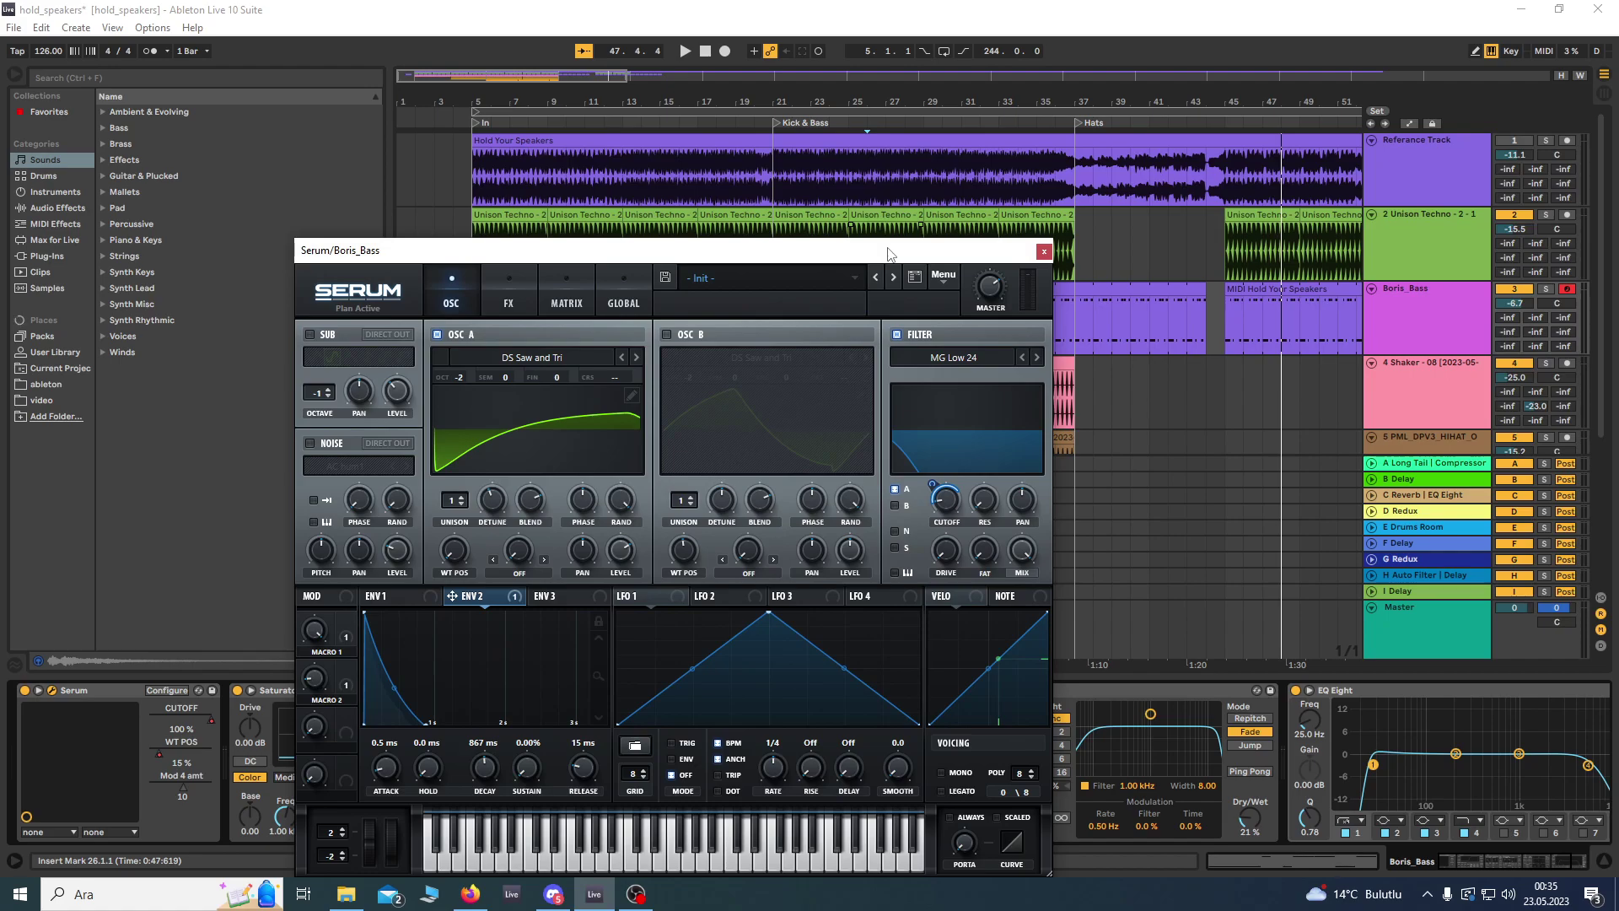
Step: Select the Reference Track, expand EQ Eight's spectrum to full size, and start at bar 20
{"action": "left_click", "coordinate": [751, 184]}
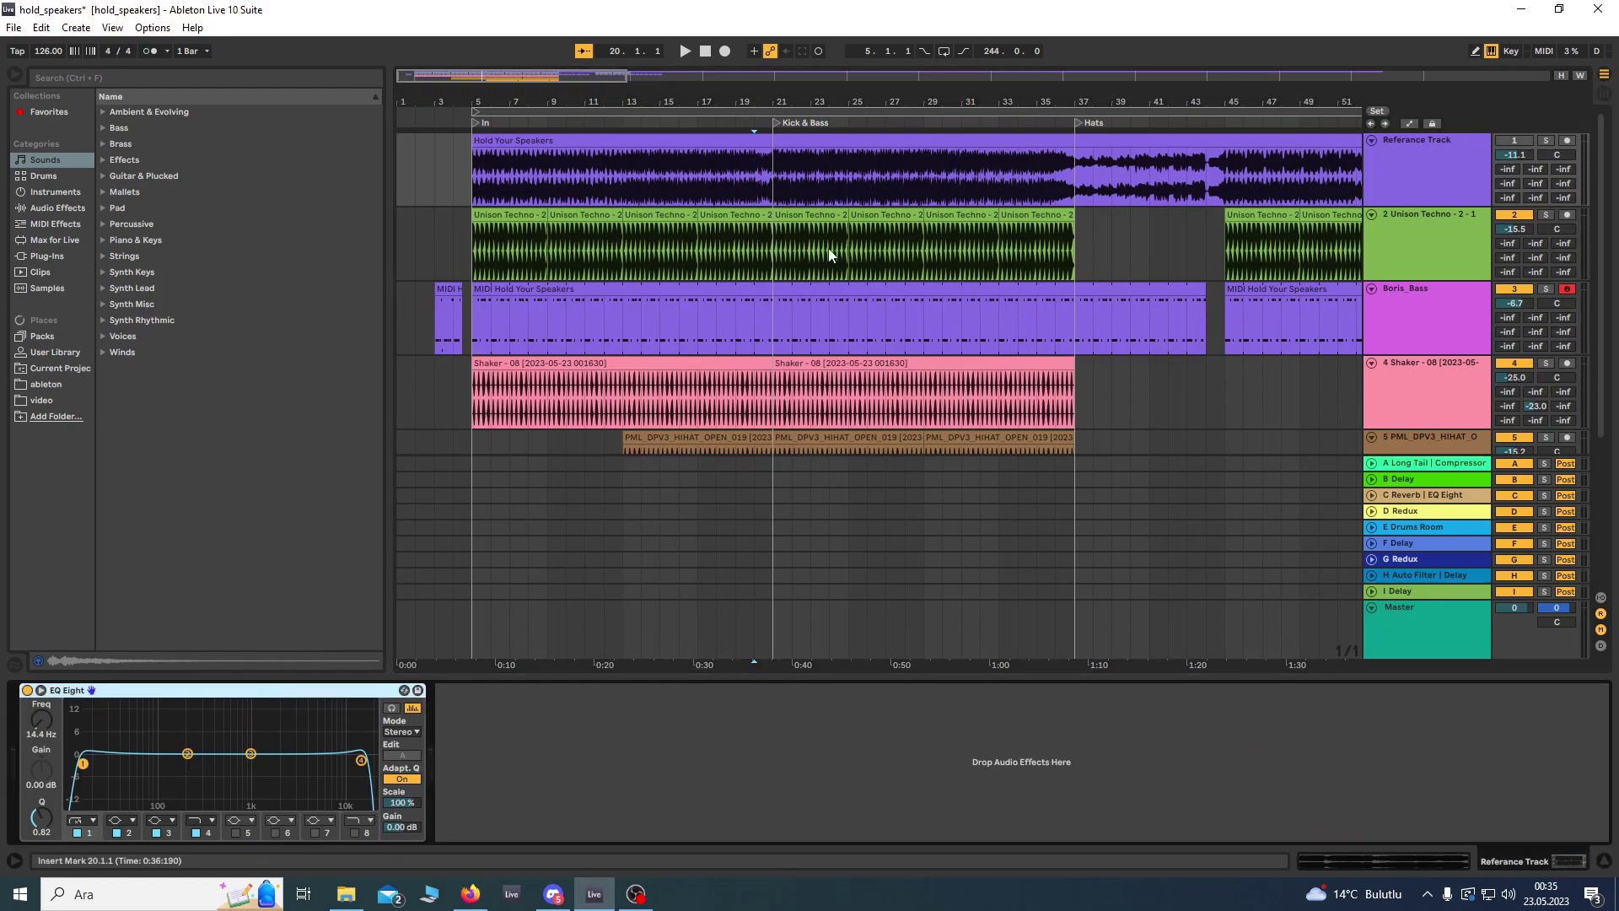
{"action": "key", "text": "space"}
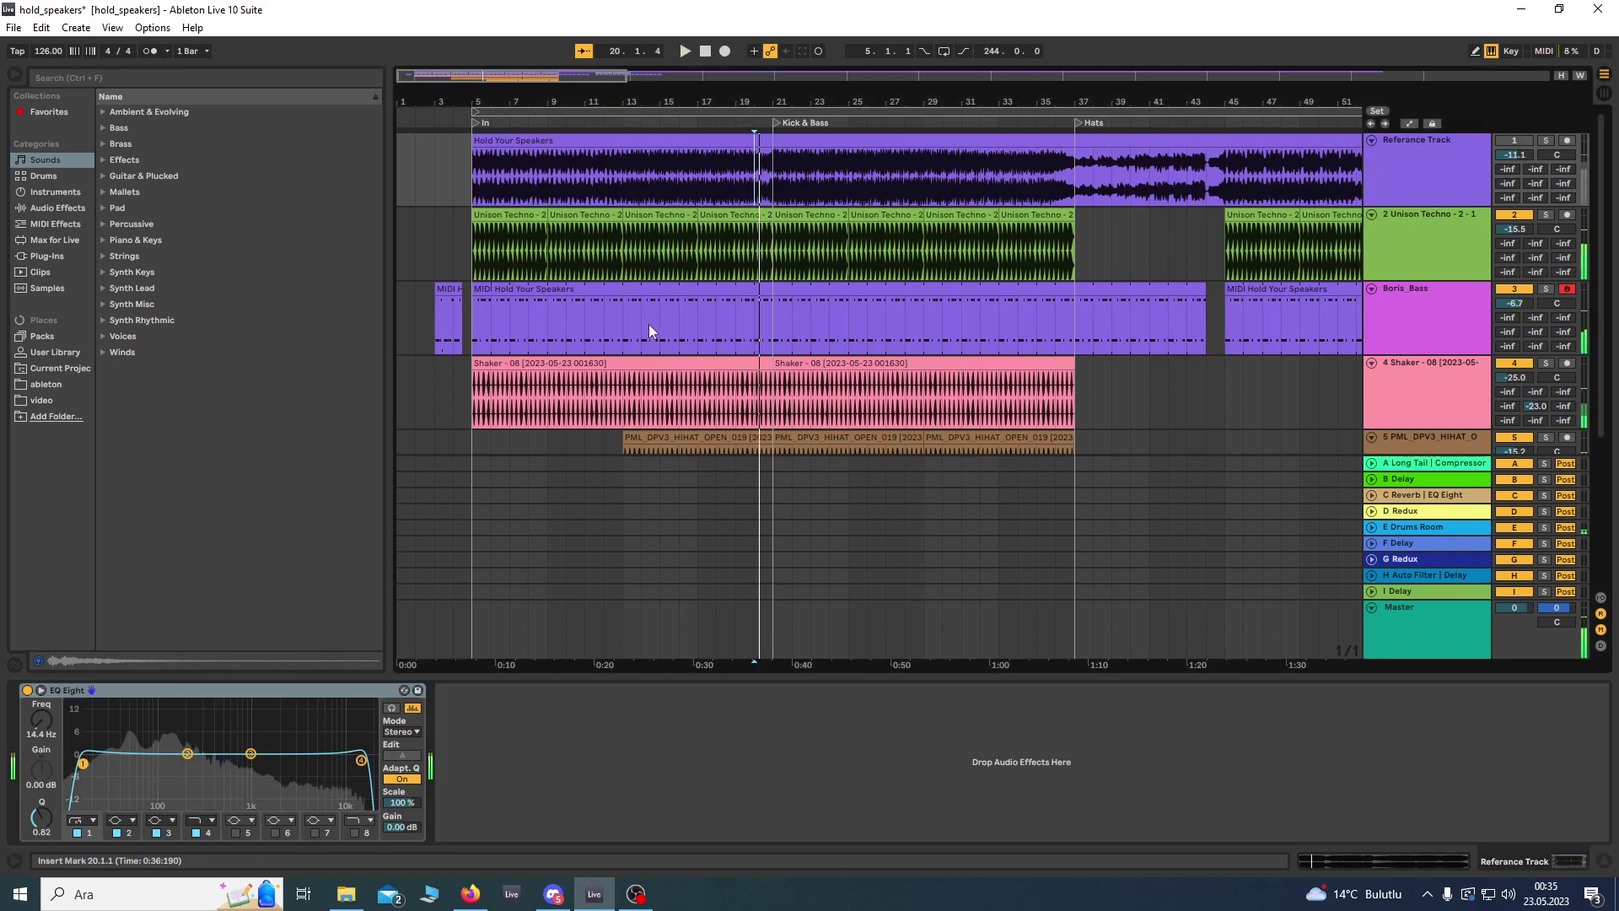
{"action": "key", "text": "space"}
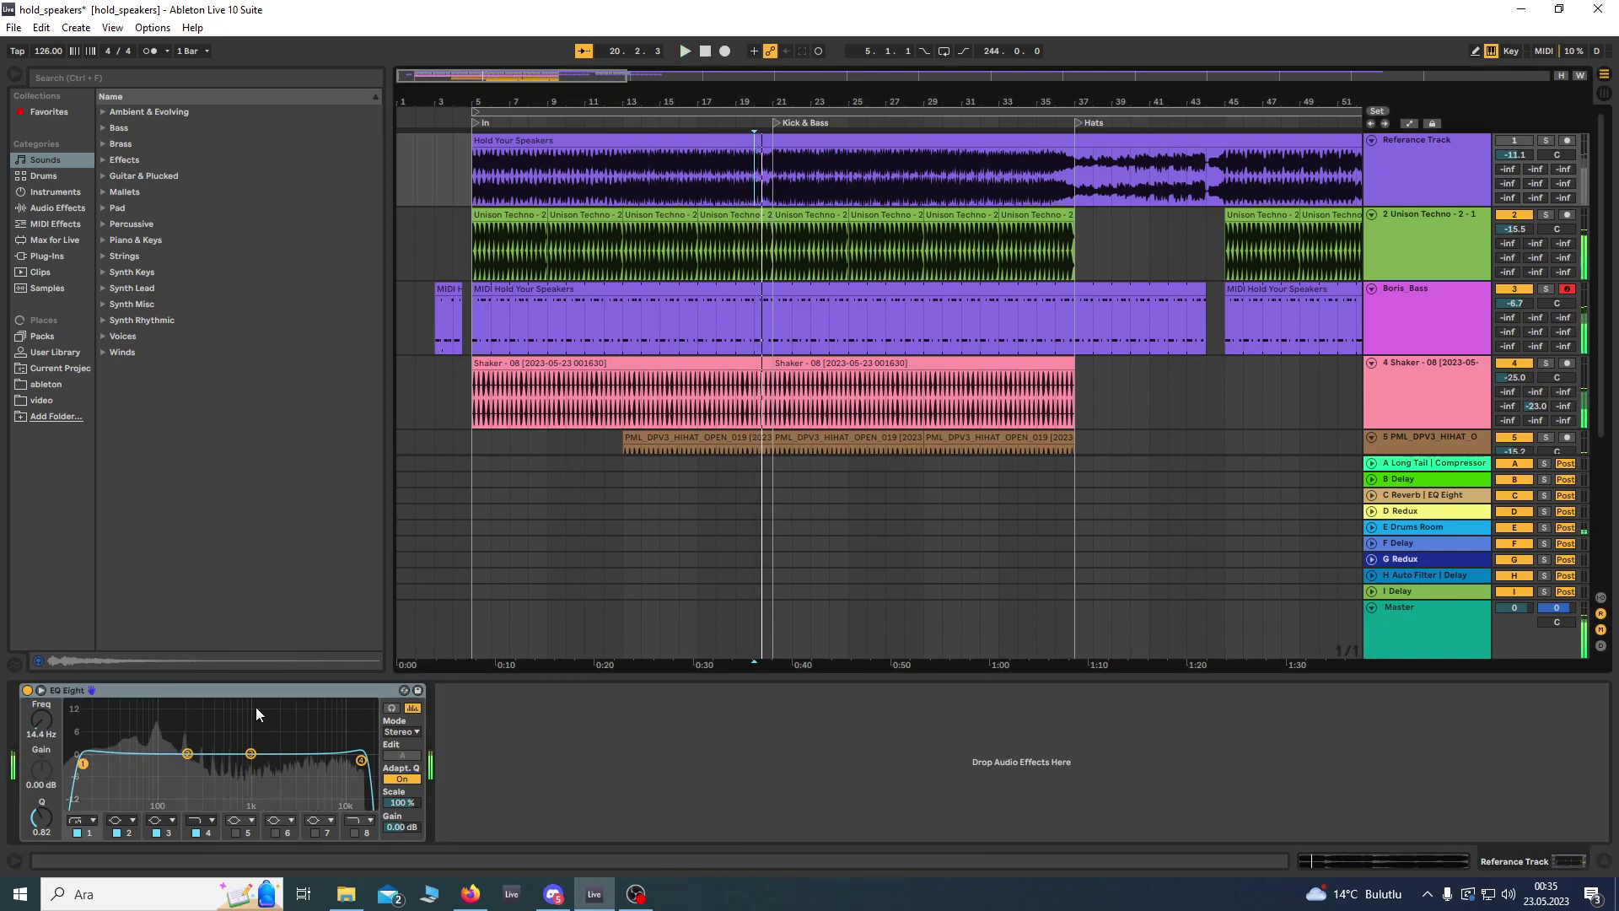
{"action": "left_click", "coordinate": [40, 689]}
{"action": "scroll", "coordinate": [758, 168], "scroll_direction": "right", "scroll_amount": 3}
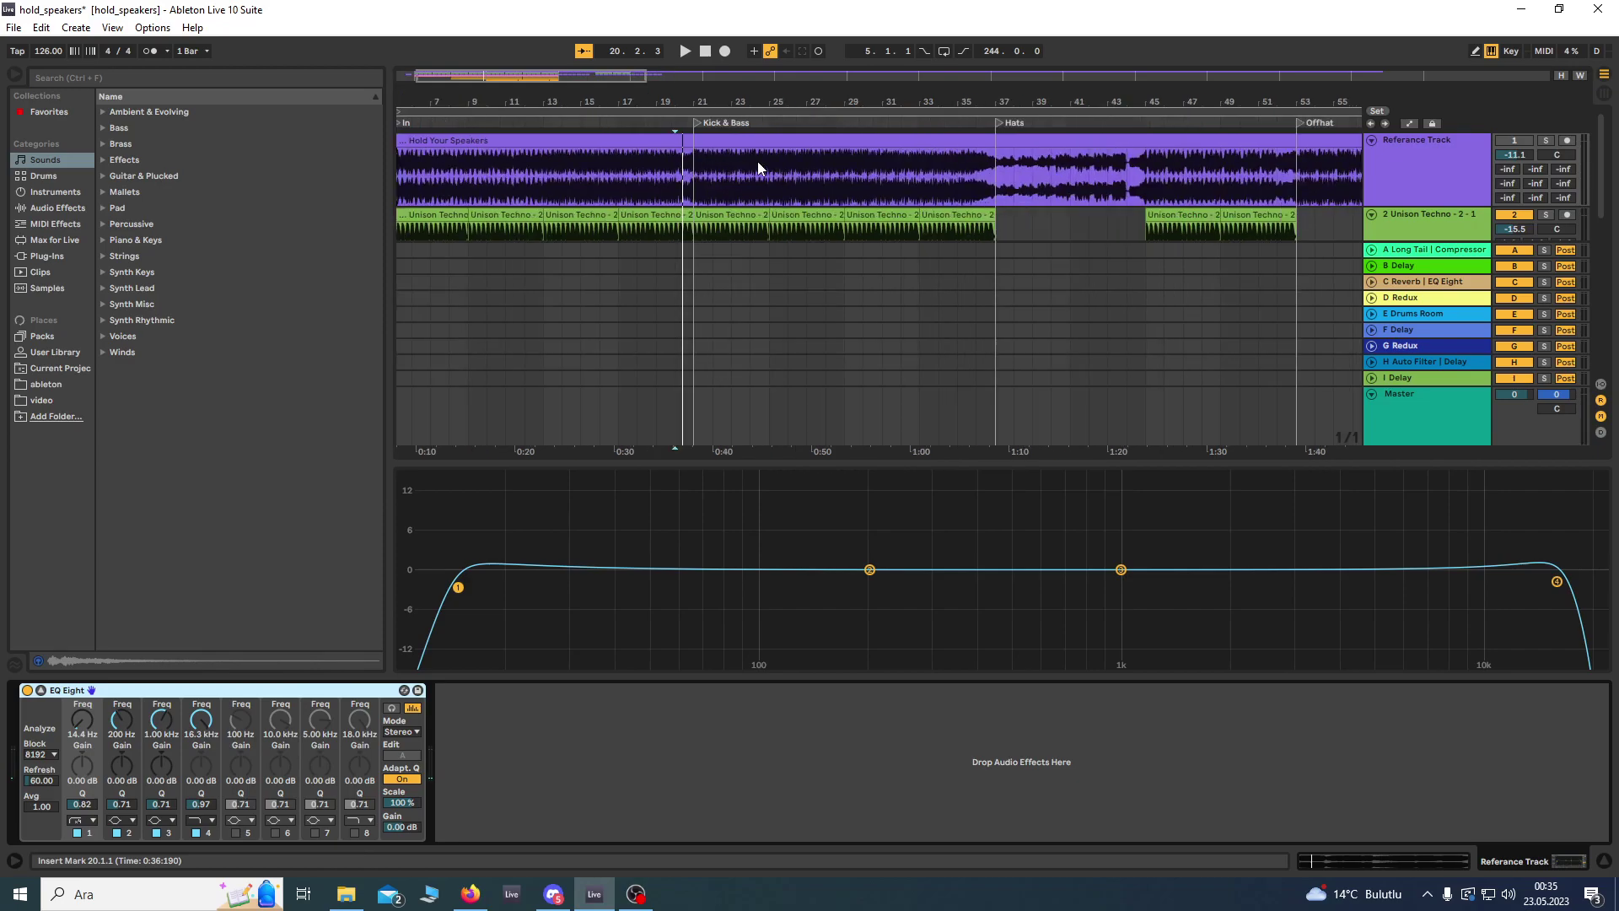
{"action": "left_click", "coordinate": [676, 186]}
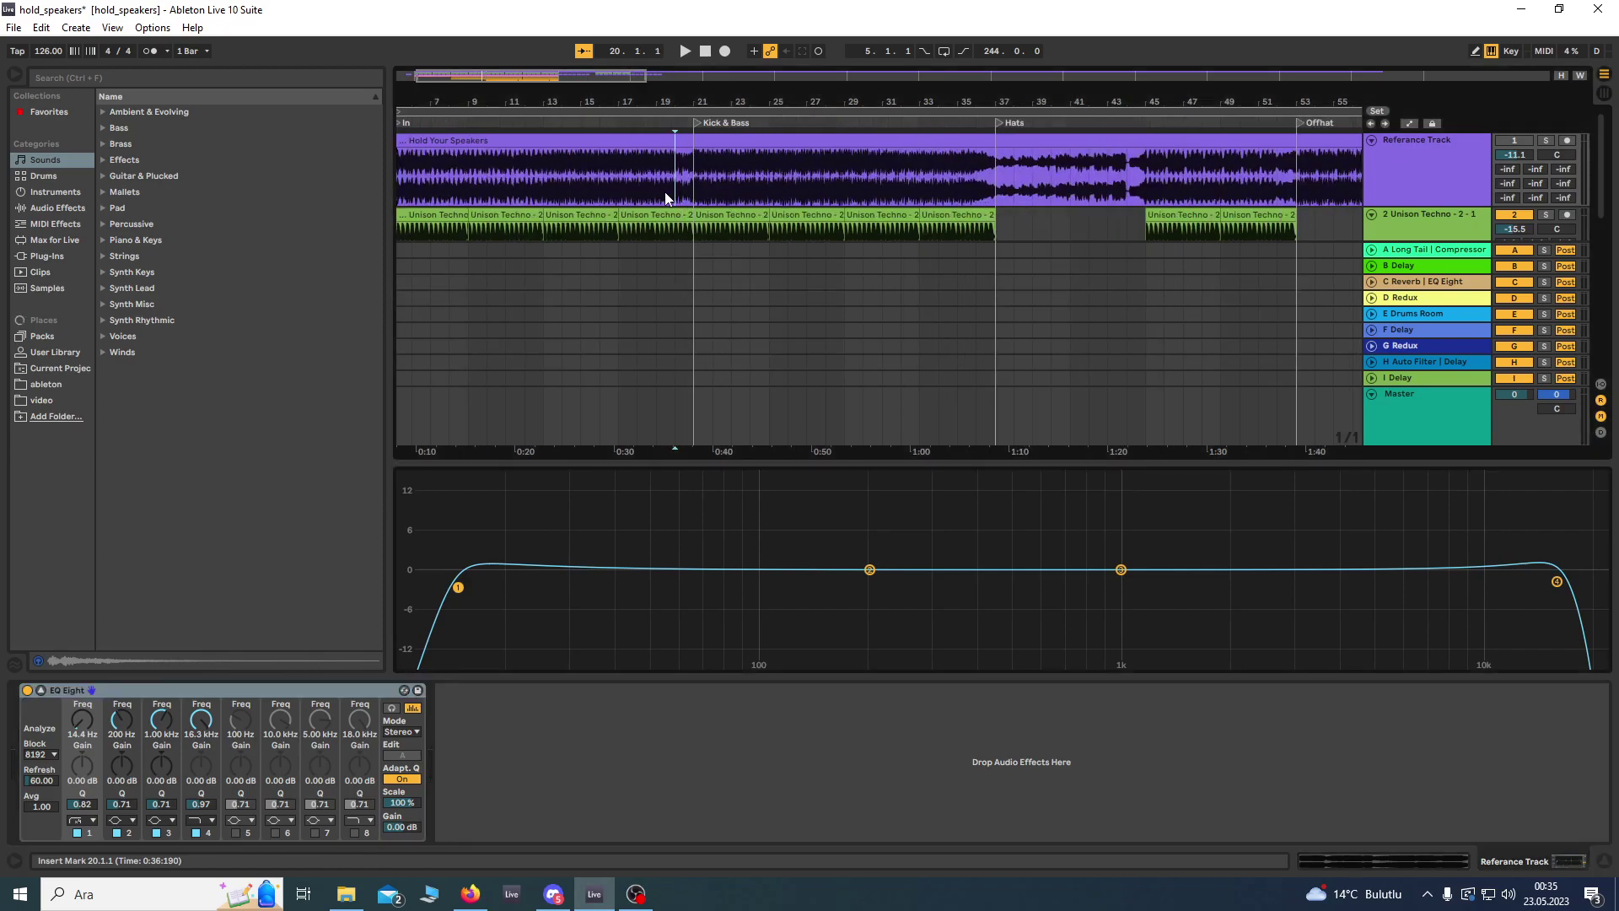
Step: Play the reference from bar 20 and the Hats section, lowering EQ band 4's high cut
{"action": "key", "text": "space"}
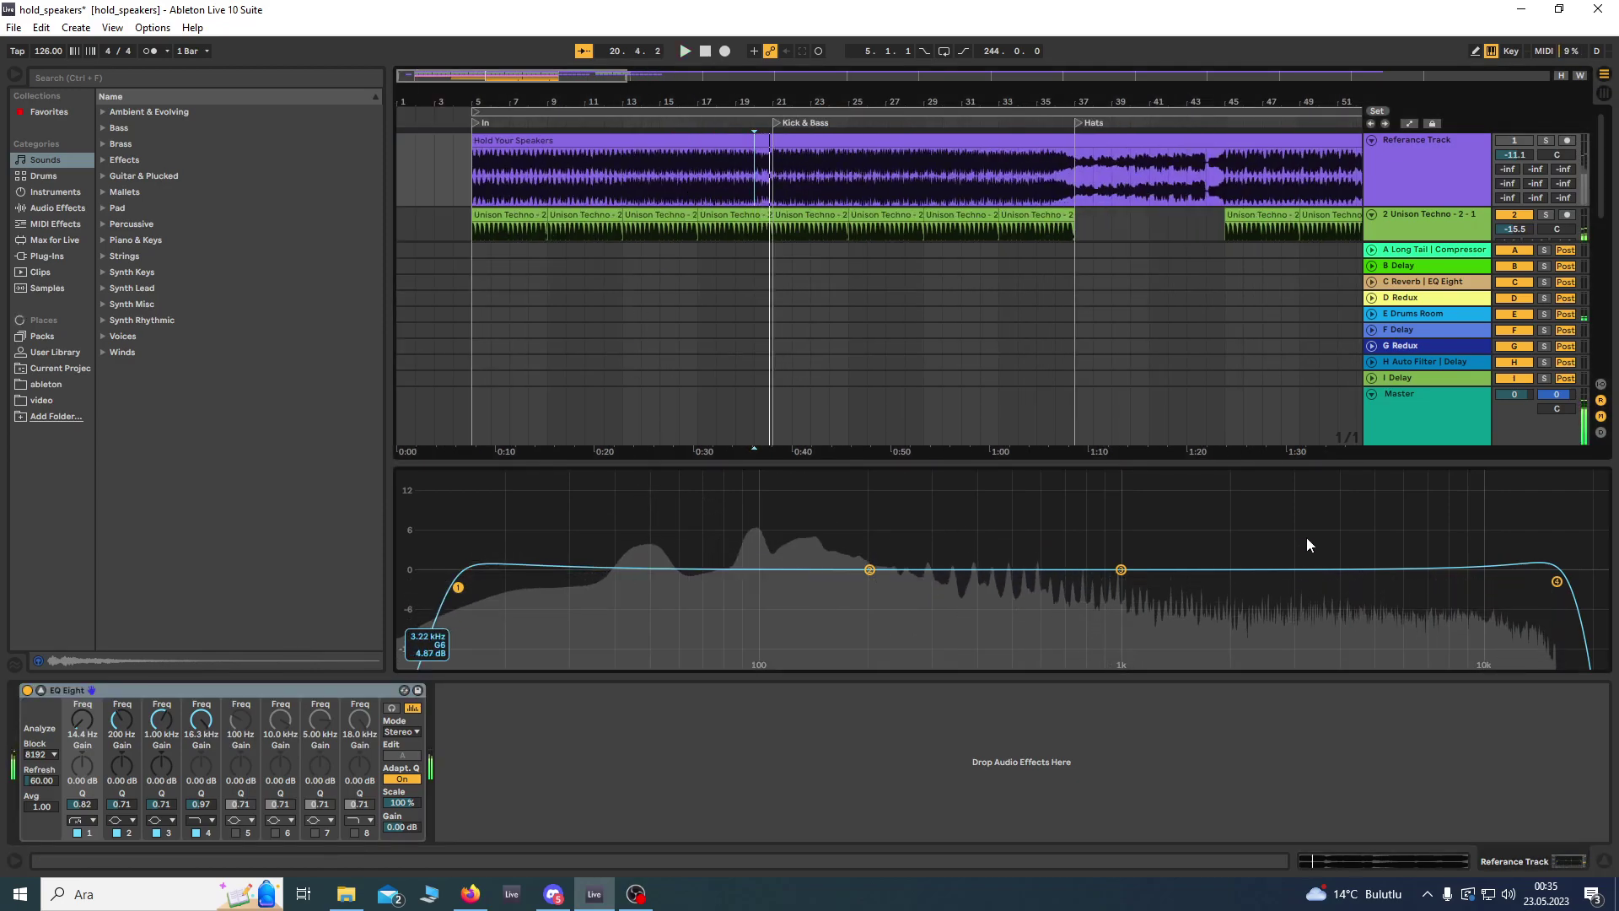
{"action": "key", "text": "space"}
{"action": "key", "text": "space"}
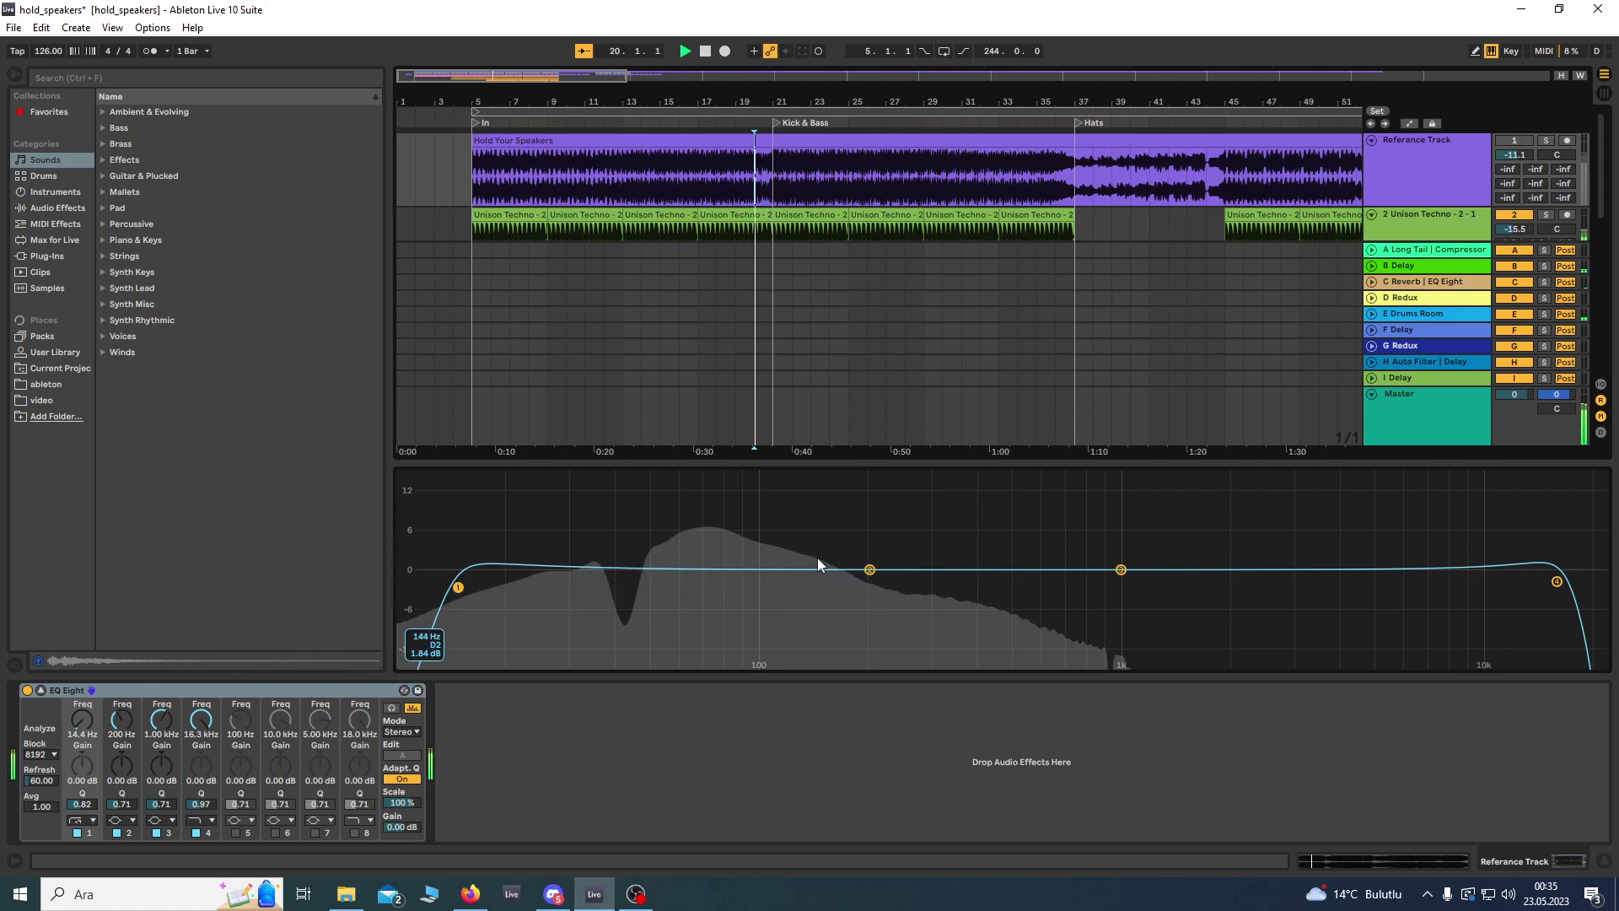
{"action": "left_click", "coordinate": [1071, 195]}
{"action": "key", "text": "space"}
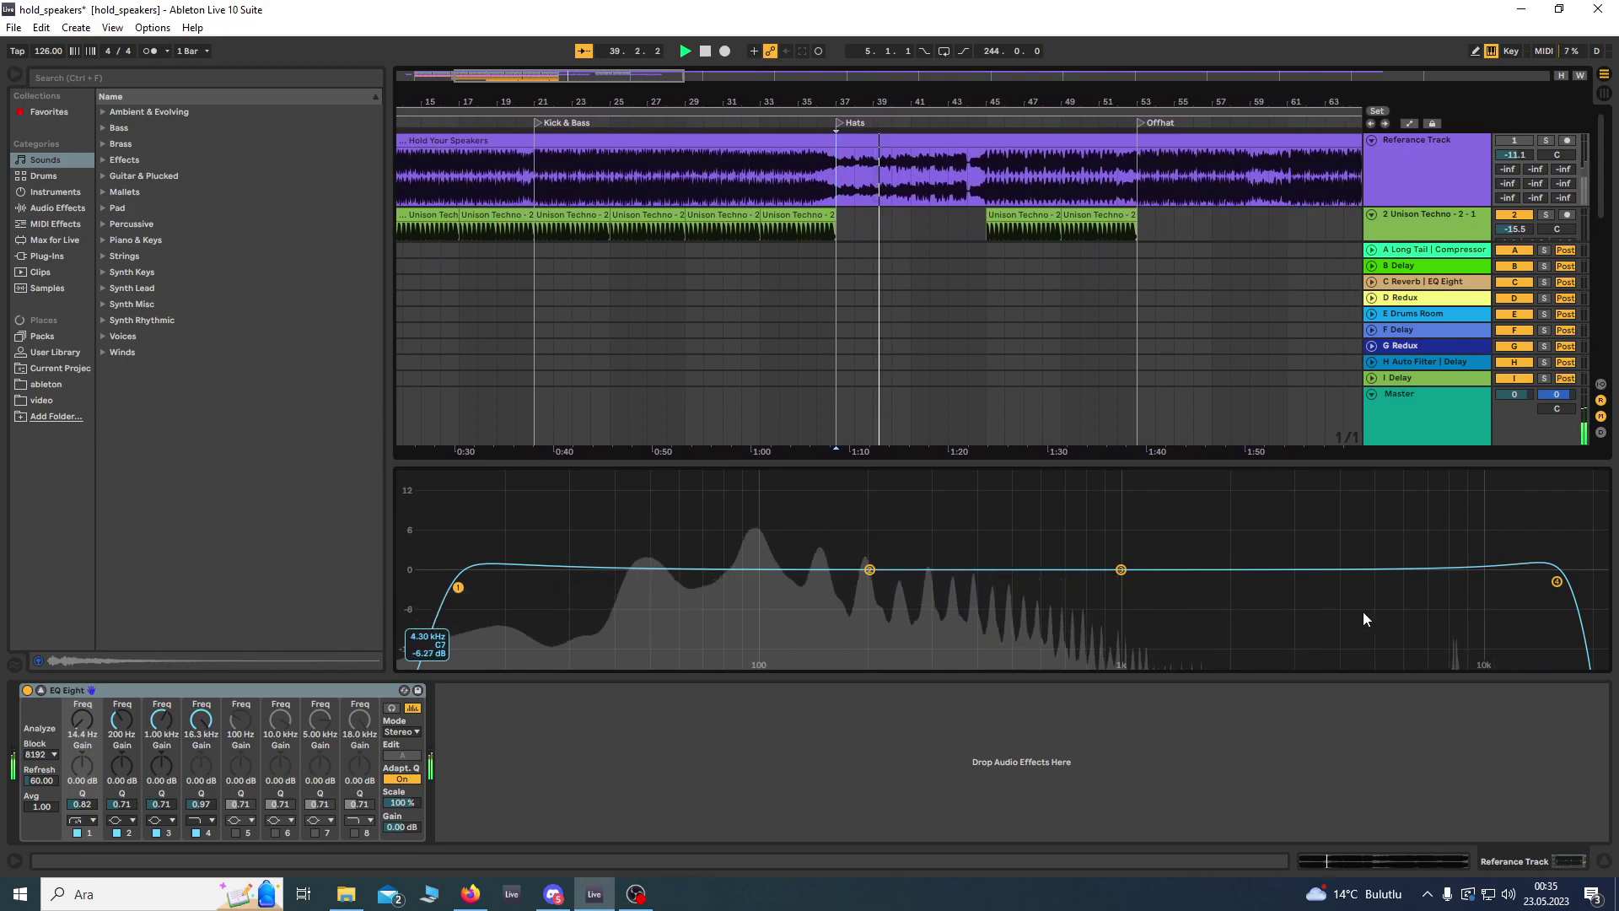
{"action": "mouse_move", "coordinate": [1557, 582]}
{"action": "left_mouse_down"}
{"action": "mouse_move", "coordinate": [1062, 580]}
{"action": "mouse_move", "coordinate": [1528, 583]}
{"action": "left_mouse_up"}
{"action": "key", "text": "space"}
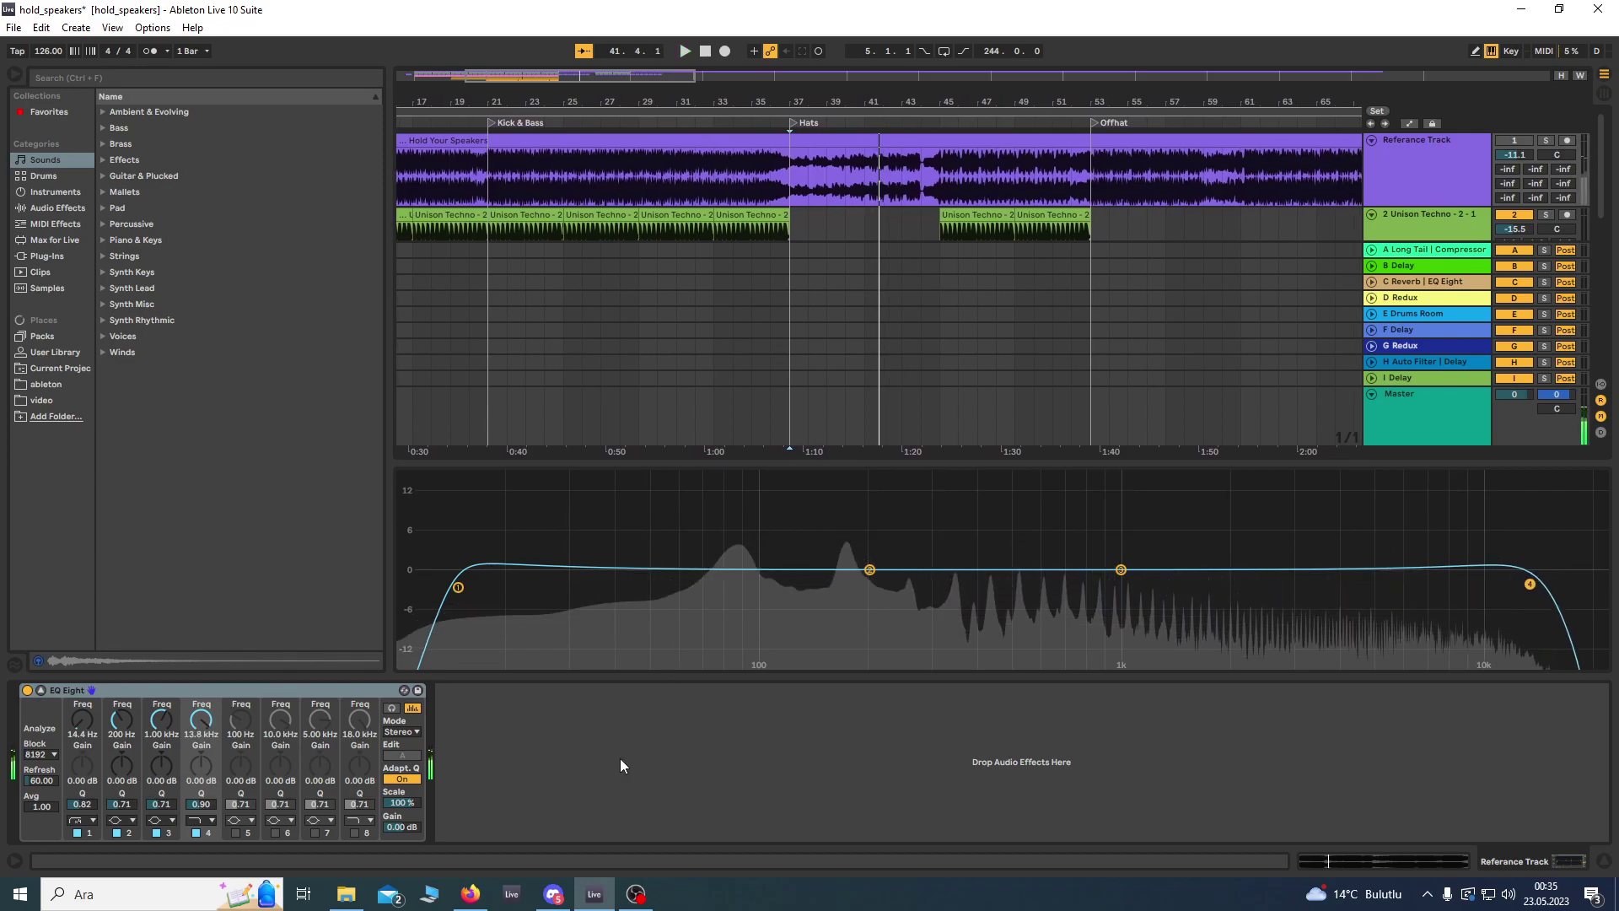
Step: Bring the OBS Studio window to the front from the taskbar
{"action": "left_click", "coordinate": [636, 894]}
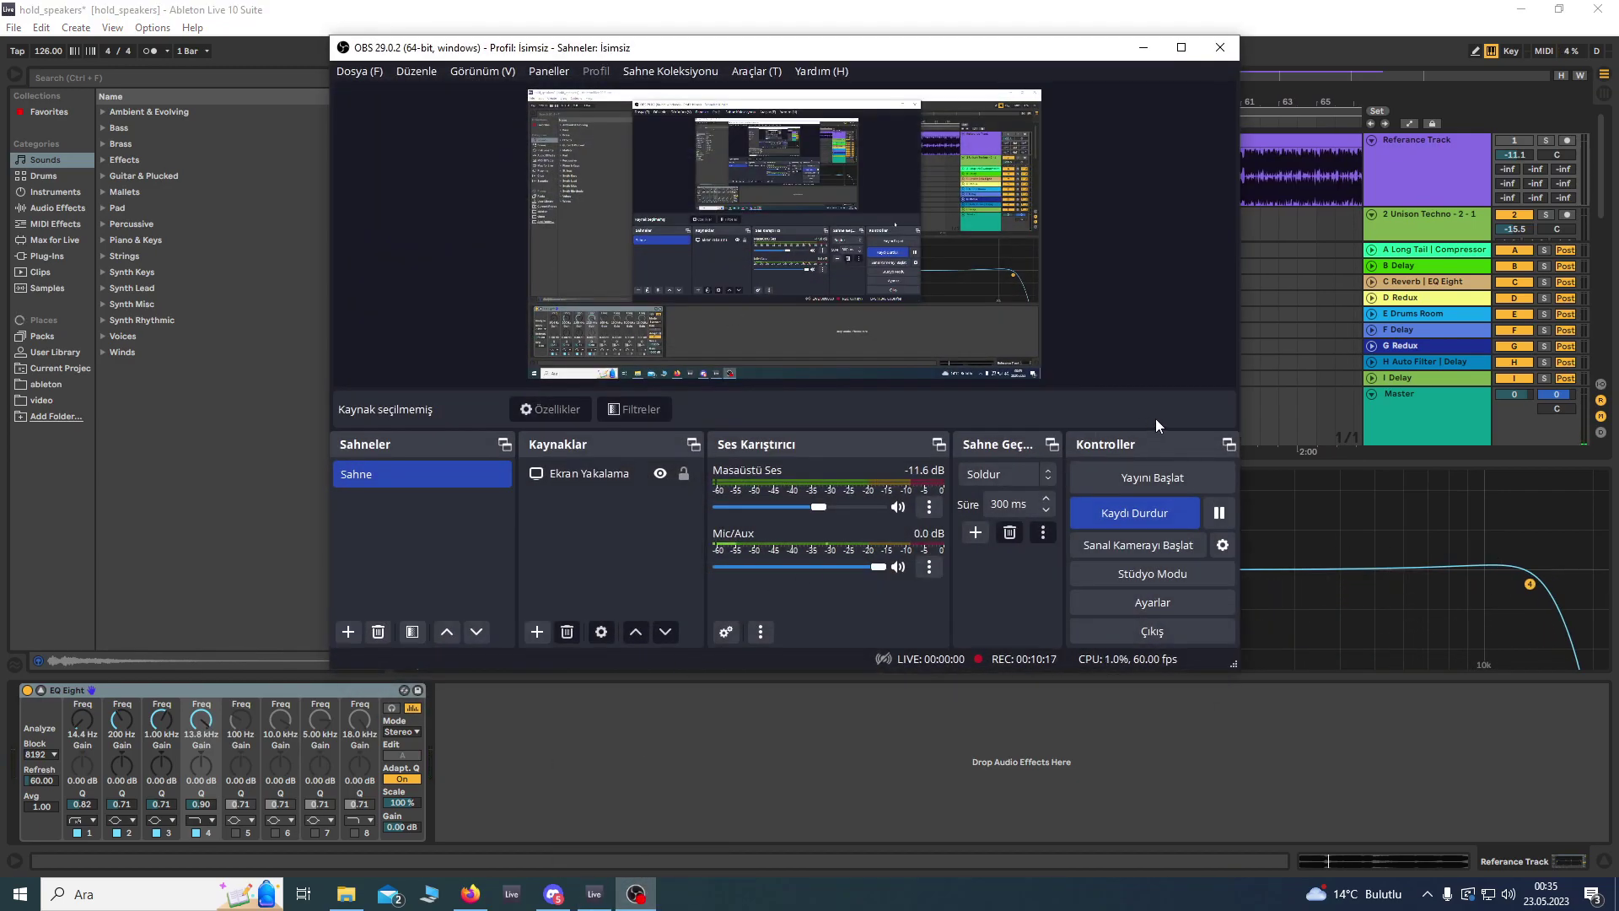